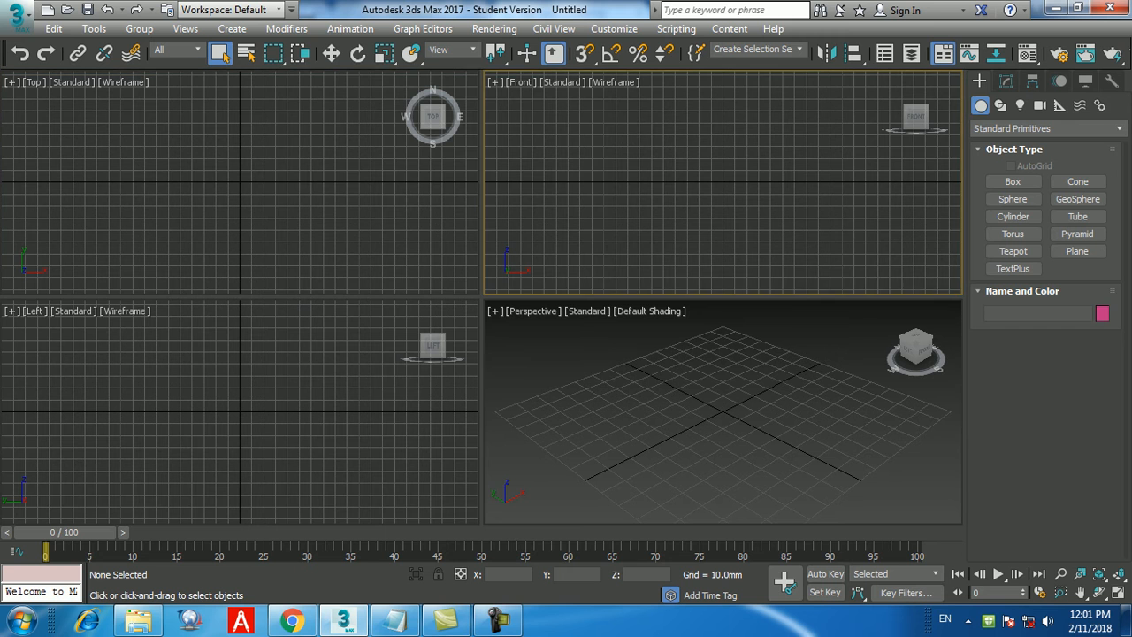
# Switch to the Notepad class notes and add the heading "using the Align tool" underlined with a row of dashes
pyautogui.click(398, 621)
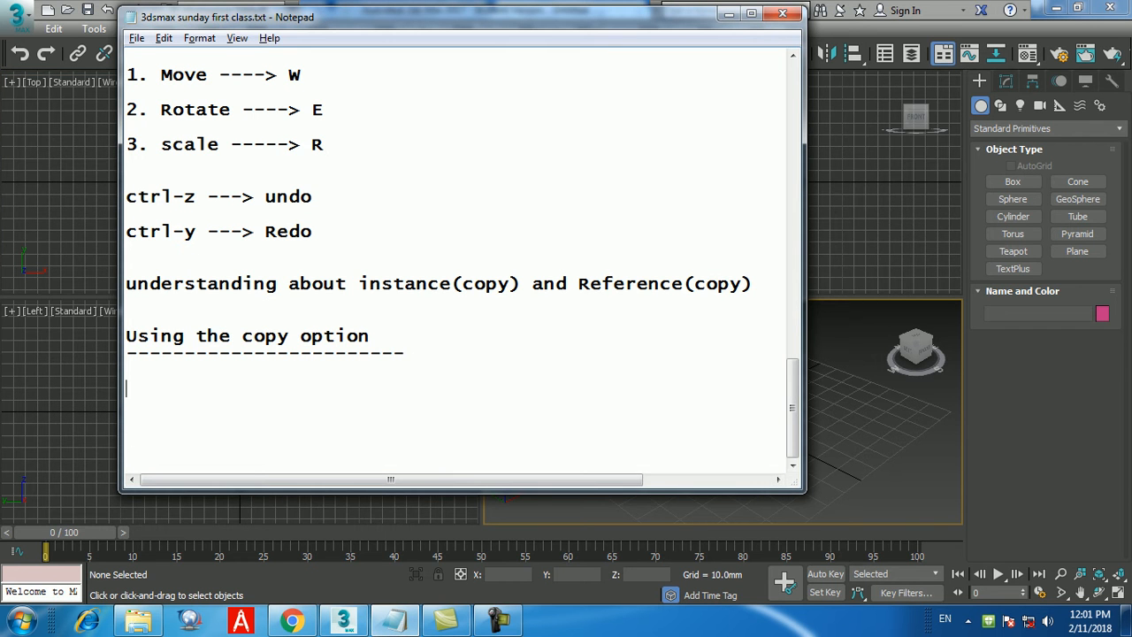
pyautogui.write('using the Alig')
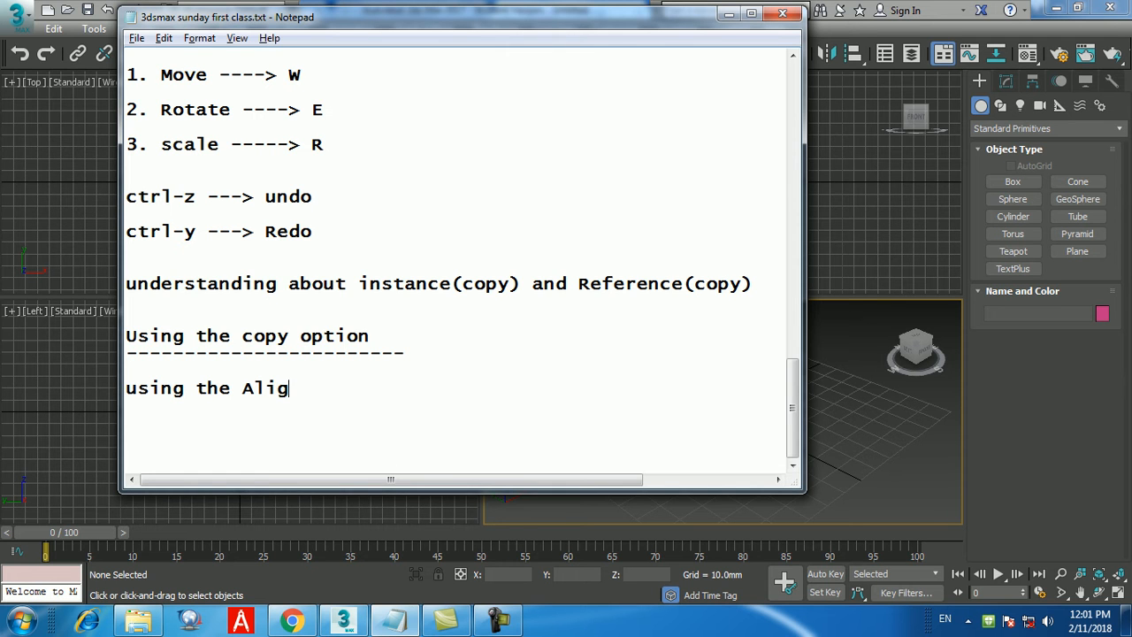
pyautogui.write('n tool')
pyautogui.press('Return')
pyautogui.write('---------------------')
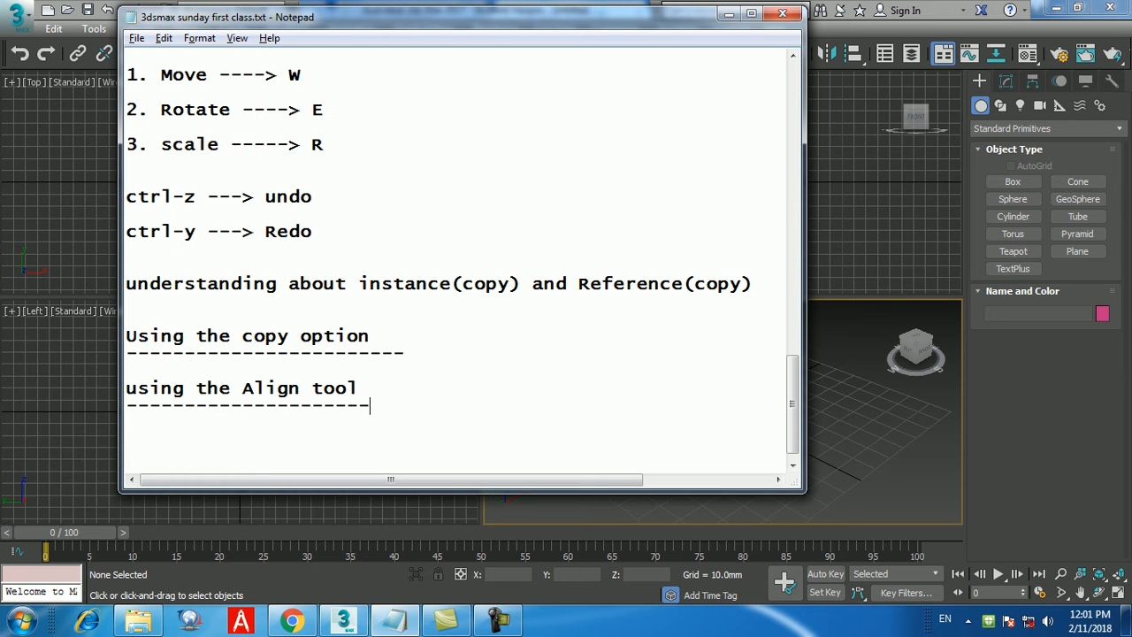
# Switch to 3ds Max and maximize the Perspective viewport
pyautogui.hotkey('alt', 'Tab')
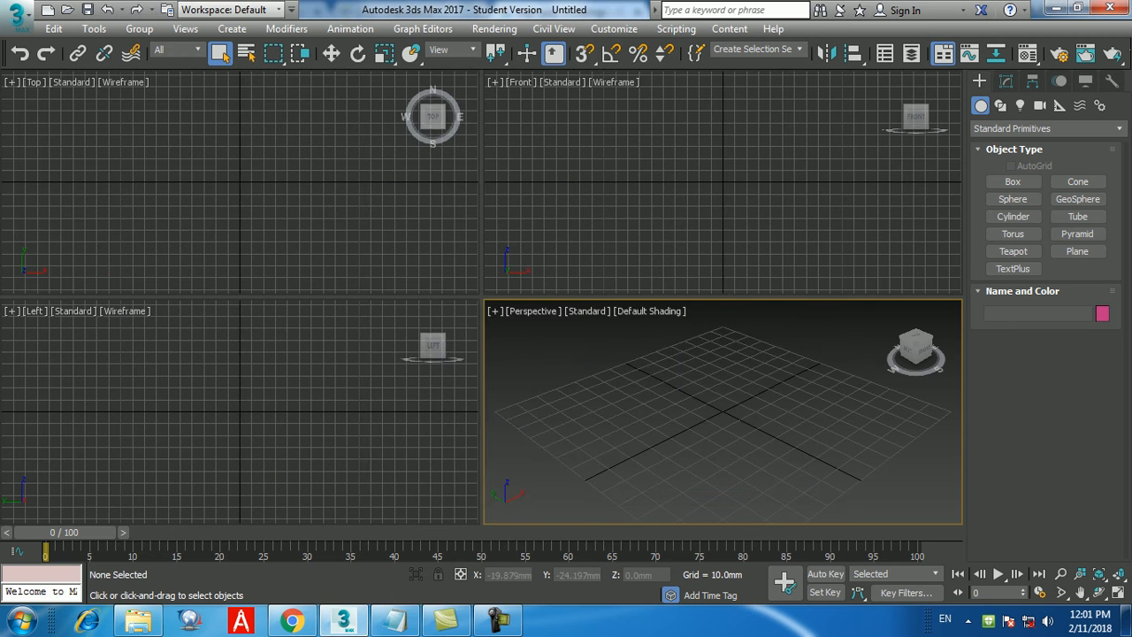
pyautogui.hotkey('alt', 'w')
# Switch to Notepad, move the line "understanding about instance(copy) and Reference(copy)" below the underlined "Using the copy option" heading, and minimize the notes
pyautogui.hotkey('alt', 'Tab')
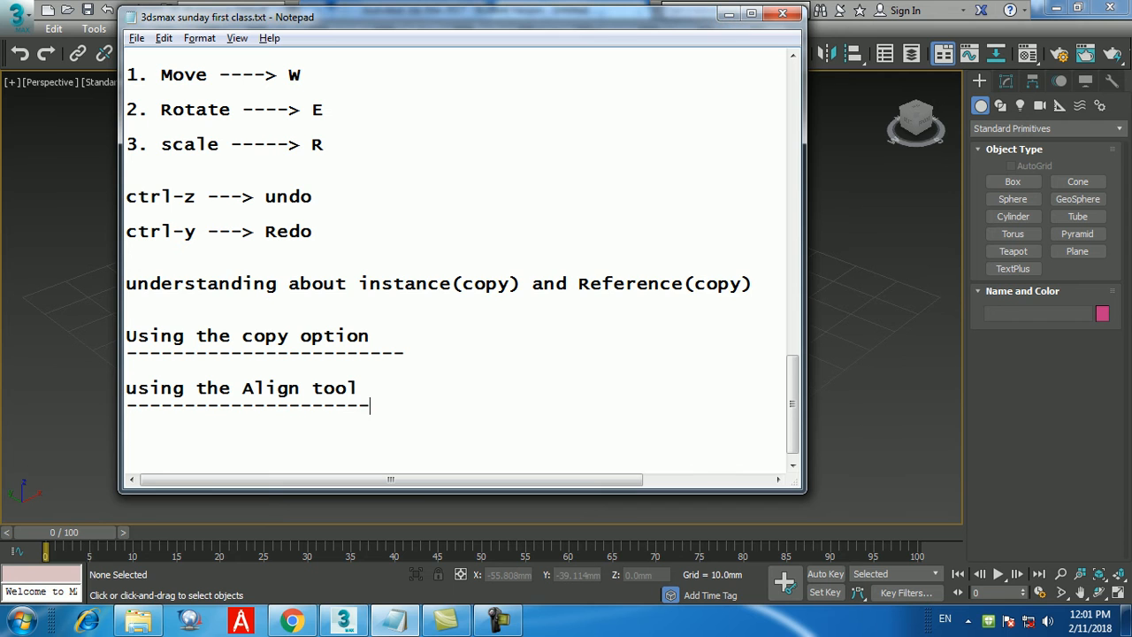
pyautogui.hotkey('shift', 'Left')
pyautogui.hotkey('shift', 'Left')
pyautogui.hotkey('shift', 'Left')
pyautogui.hotkey('shift', 'Left')
pyautogui.hotkey('shift', 'Left')
pyautogui.hotkey('shift', 'Left')
pyautogui.hotkey('shift', 'Left')
pyautogui.hotkey('shift', 'Left')
pyautogui.hotkey('shift', 'Left')
pyautogui.hotkey('shift', 'Left')
pyautogui.hotkey('shift', 'Left')
pyautogui.hotkey('shift', 'Left')
pyautogui.hotkey('shift', 'Left')
pyautogui.hotkey('shift', 'Left')
pyautogui.hotkey('shift', 'Left')
pyautogui.hotkey('shift', 'Left')
pyautogui.hotkey('shift', 'Left')
pyautogui.hotkey('shift', 'Left')
pyautogui.hotkey('shift', 'Left')
pyautogui.hotkey('shift', 'Left')
pyautogui.press('BackSpace')
pyautogui.press('BackSpace')
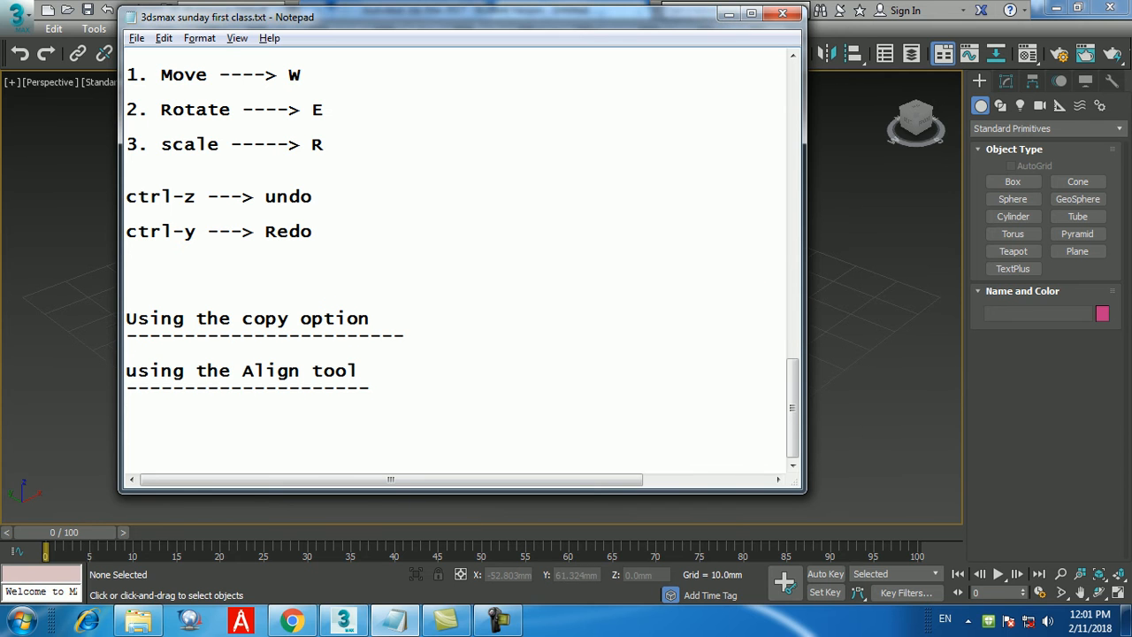
pyautogui.click(405, 336)
pyautogui.press('Return')
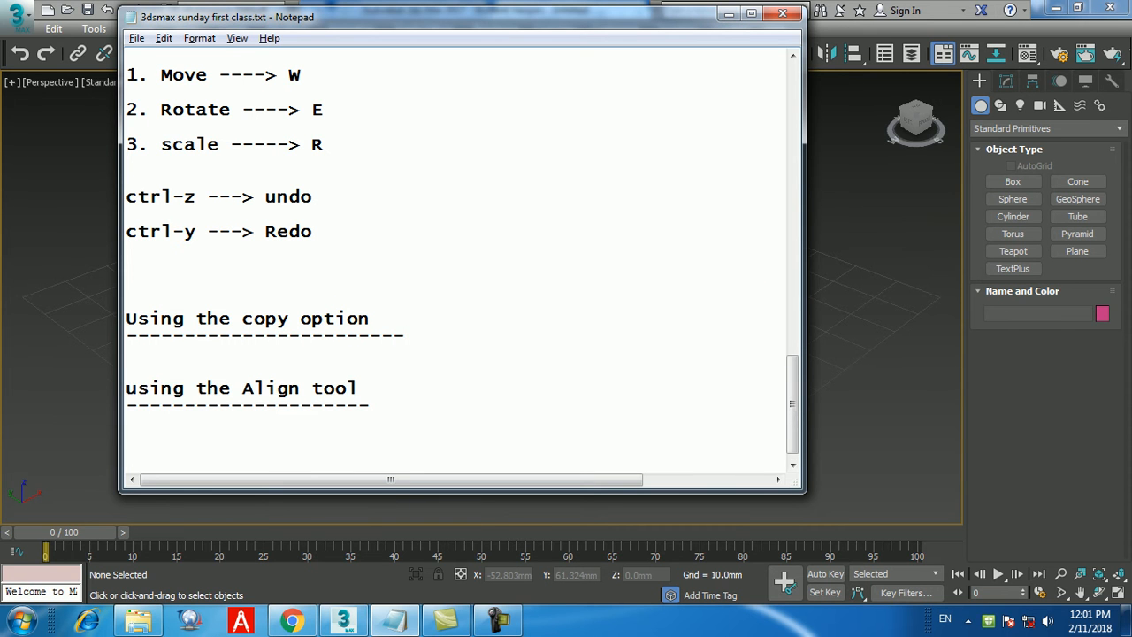
pyautogui.hotkey('ctrl', 'v')
pyautogui.click(729, 13)
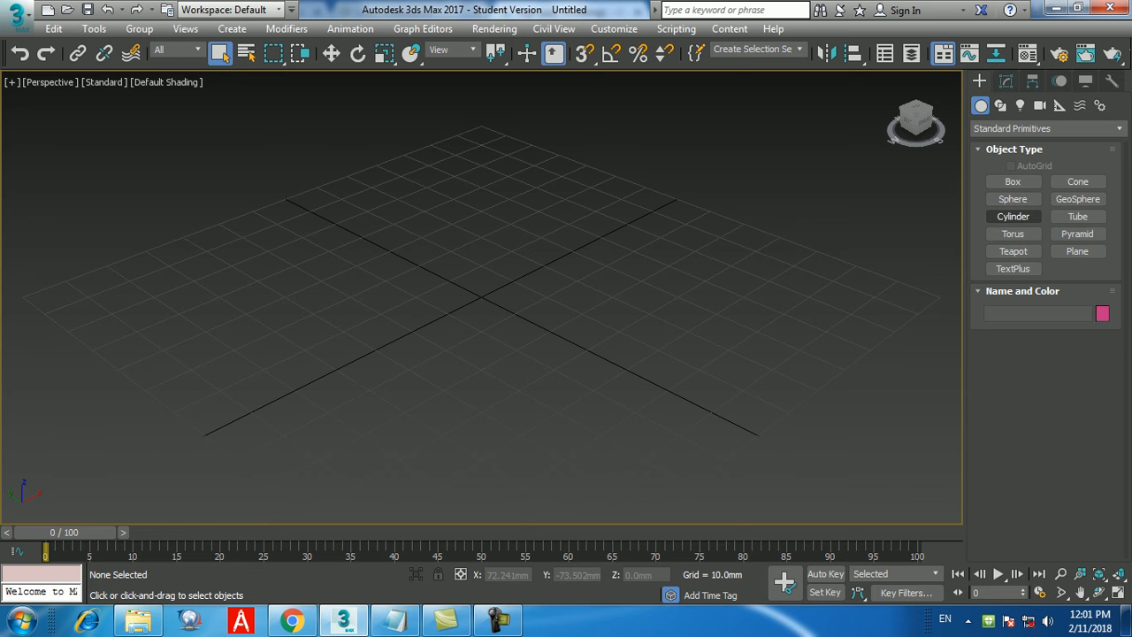
# Create a cylinder at the origin using keyboard entry with a radius of 25 mm and a height of 100 mm
pyautogui.click(1013, 216)
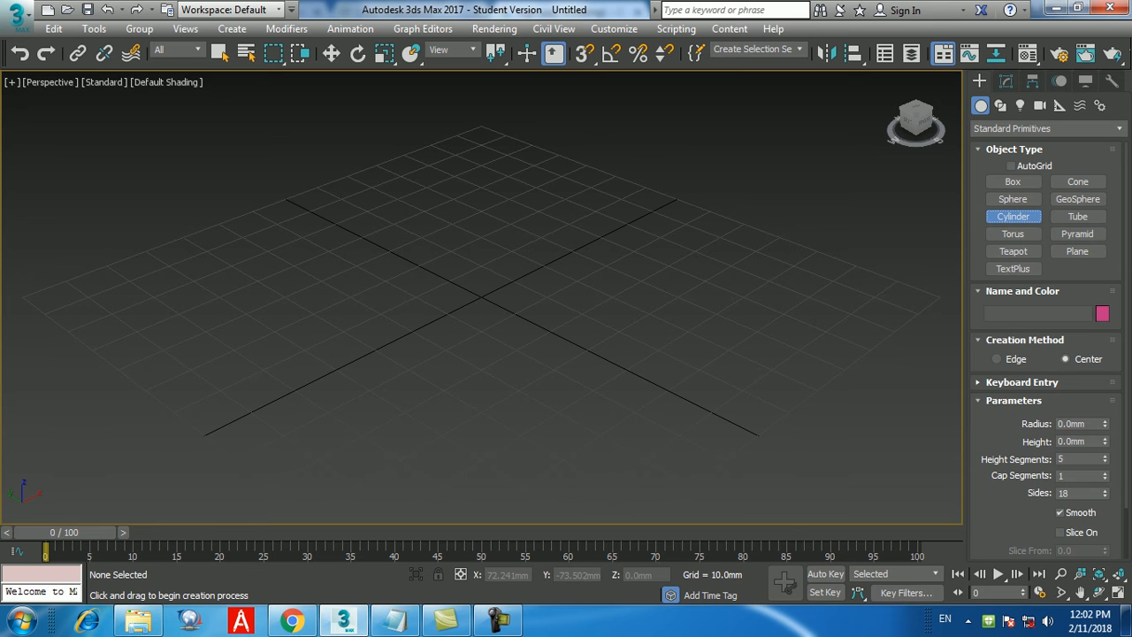
pyautogui.click(1021, 382)
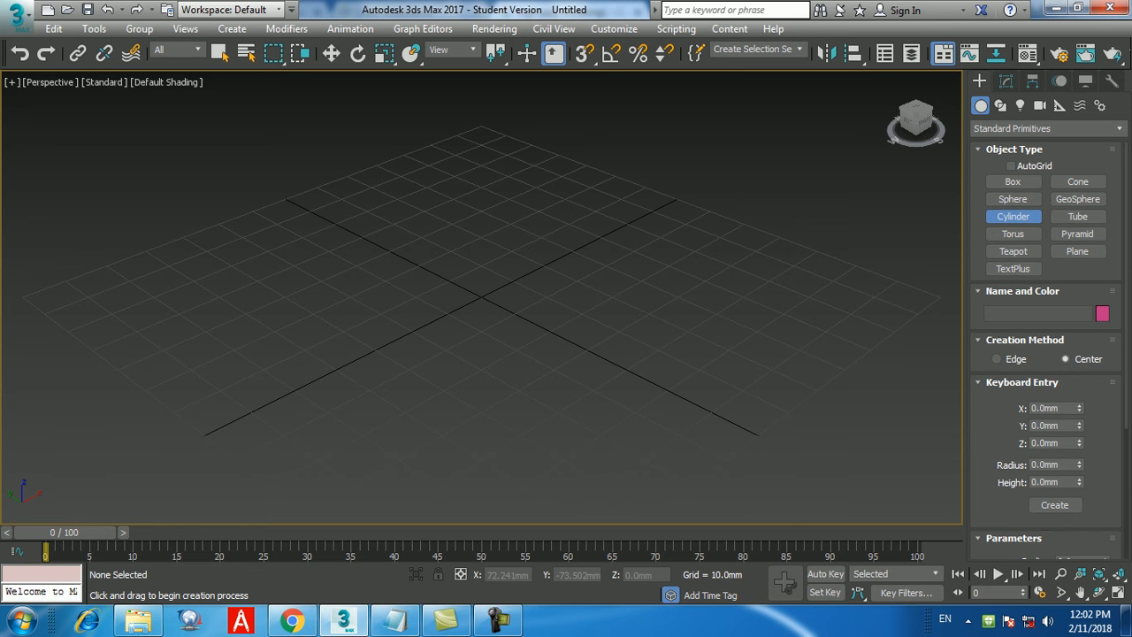
pyautogui.moveTo(1061, 465); pyautogui.dragTo(1024, 465)
pyautogui.write('25')
pyautogui.press('Return')
pyautogui.press('Tab')
pyautogui.write('100')
pyautogui.press('Return')
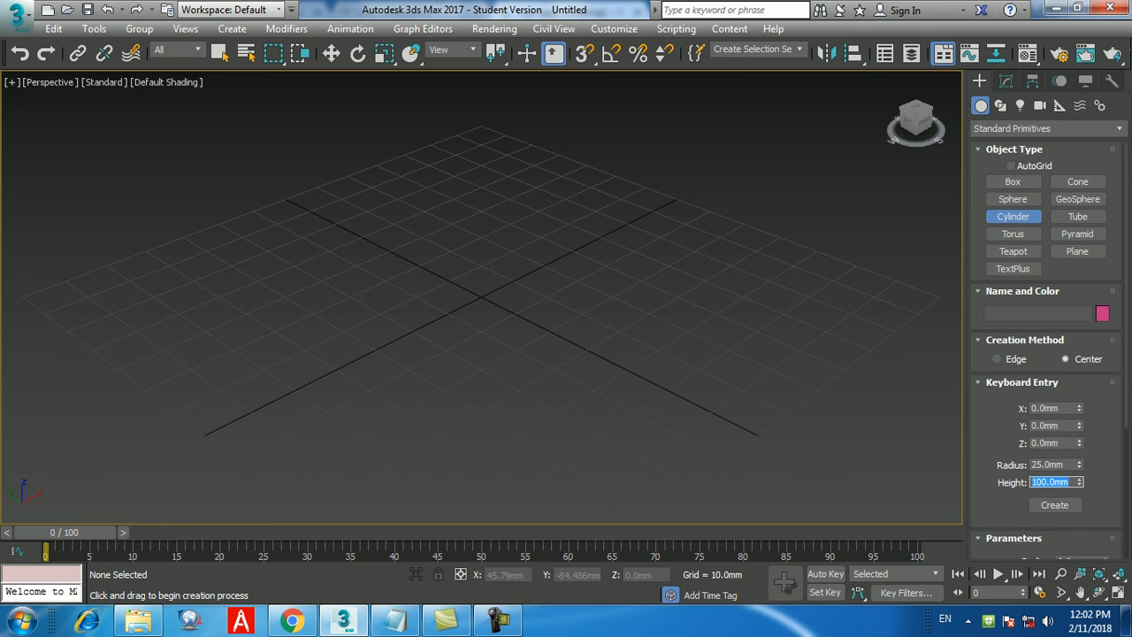
pyautogui.click(1054, 504)
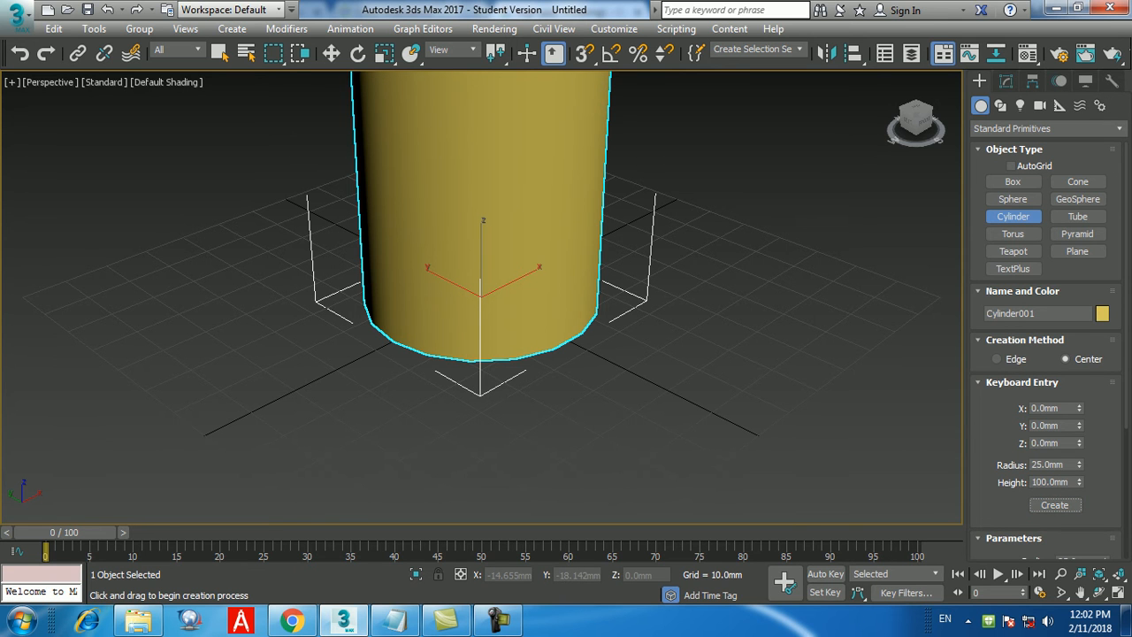
pyautogui.press('Escape')
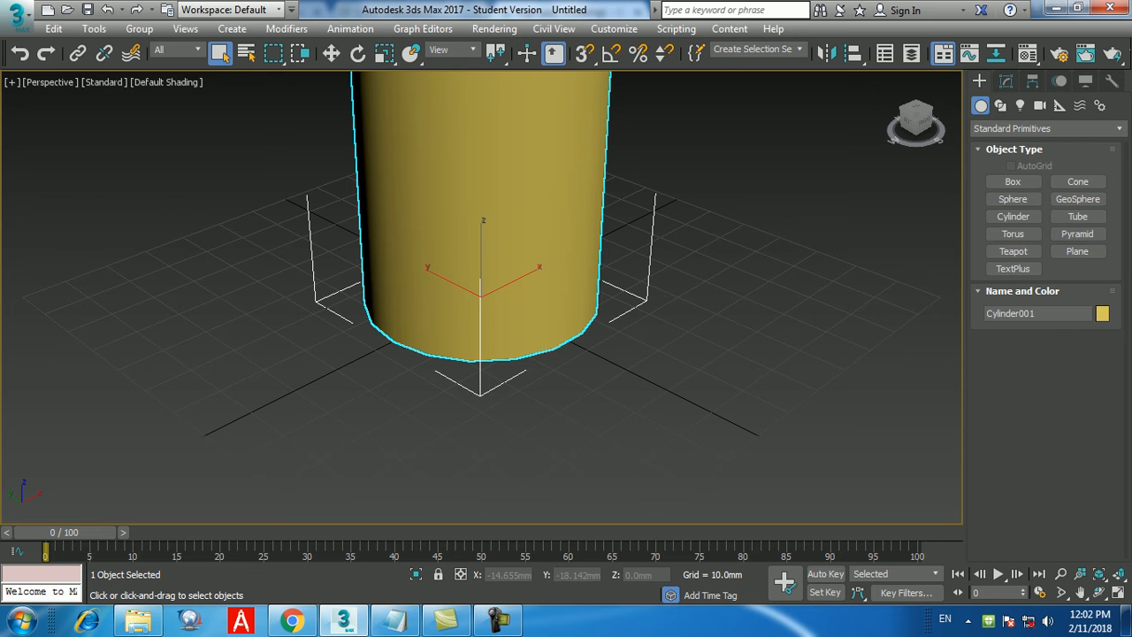
# Turn on edged faces shading in the Perspective viewport with the whole cylinder in view
pyautogui.scroll(-5, 482, 265)
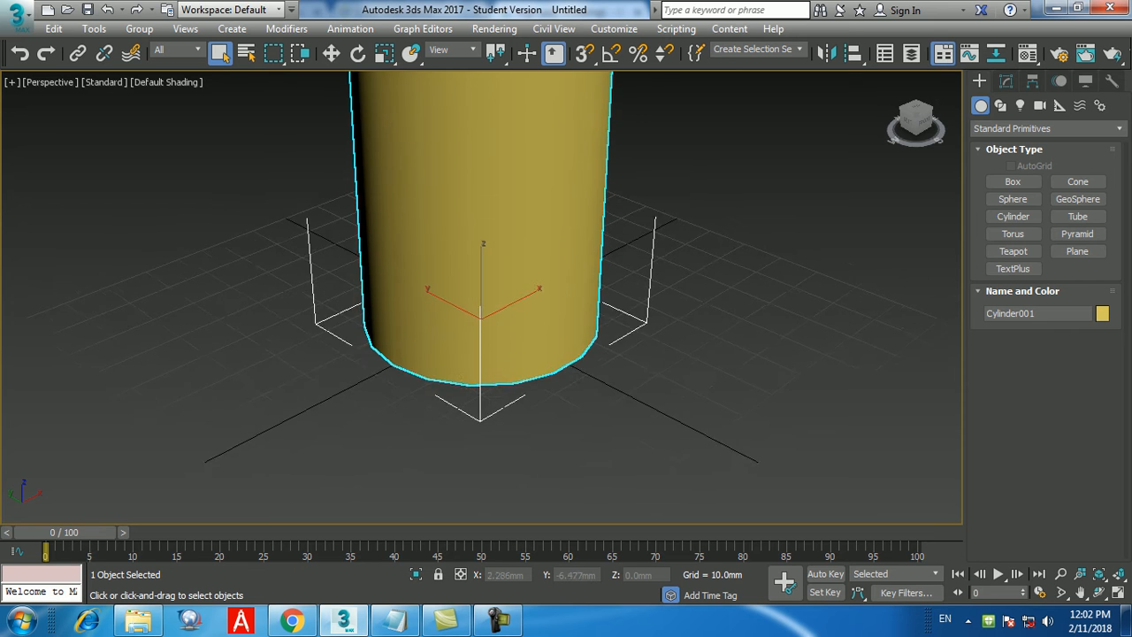
pyautogui.scroll(2, 509, 308)
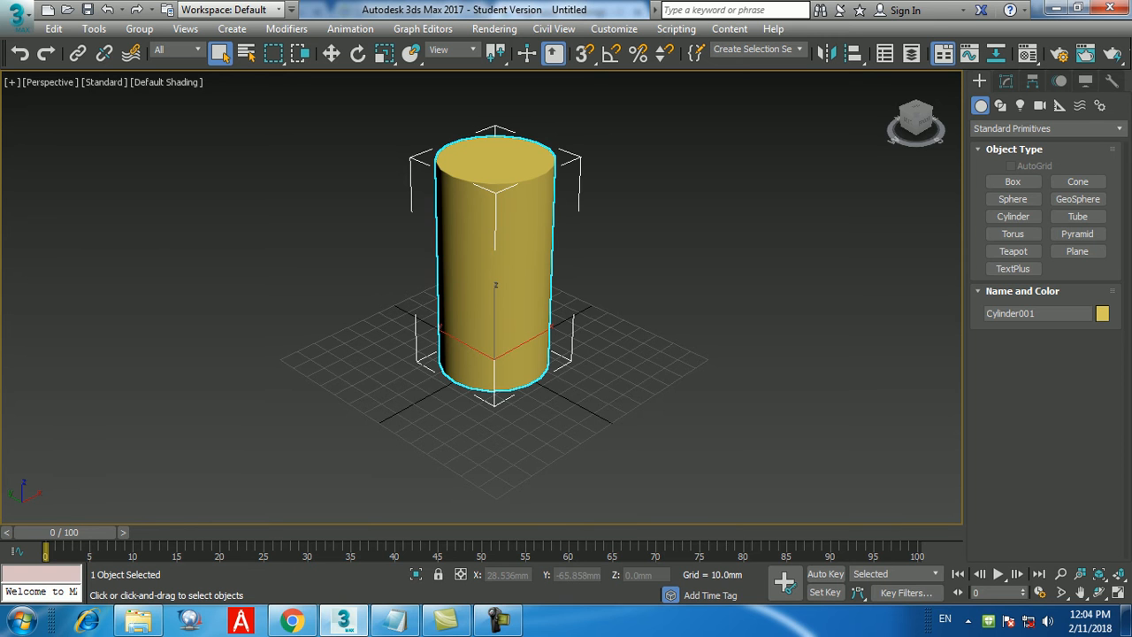
pyautogui.press('F4')
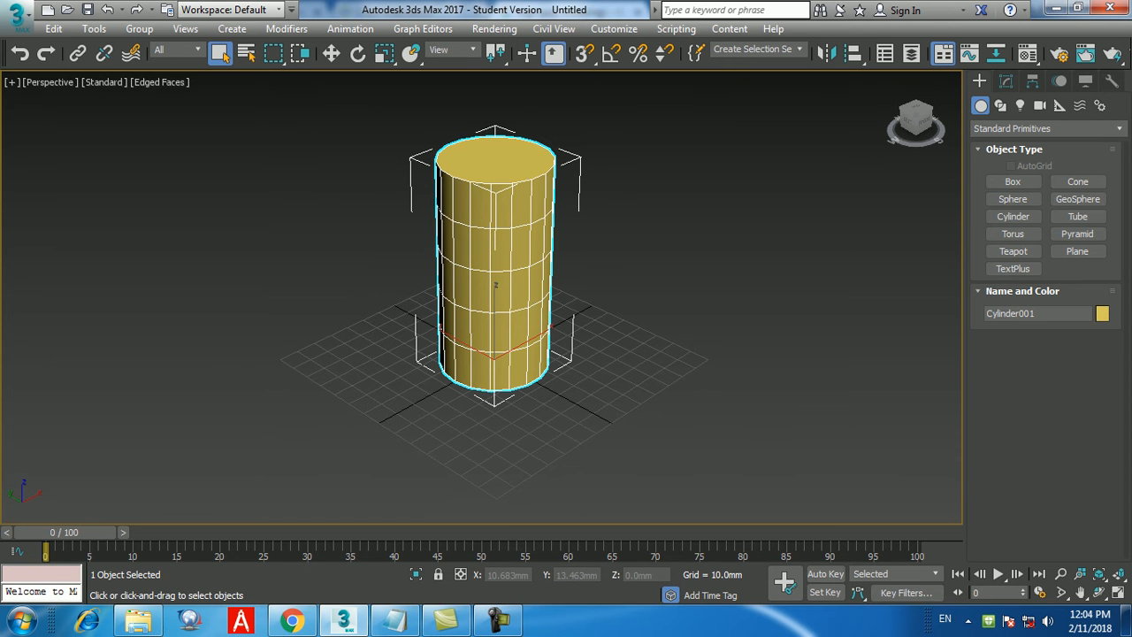
pyautogui.moveTo(496, 340); pyautogui.dragTo(495, 324, button='middle')
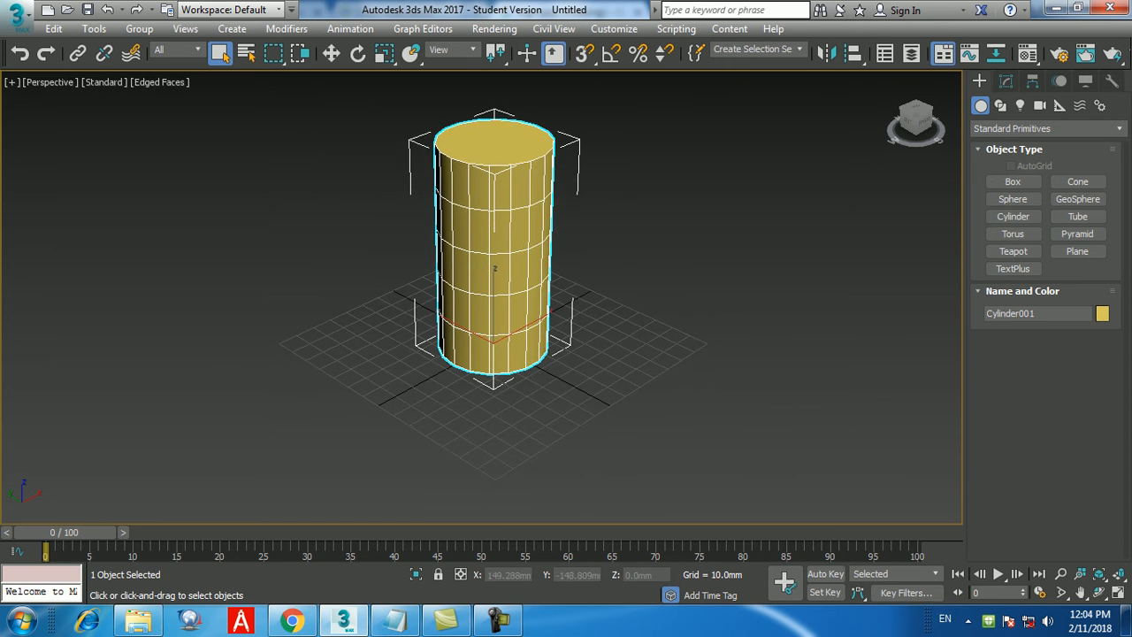
# Create a teapot with a radius of about 20 mm on the ground beside the cylinder
pyautogui.click(1013, 251)
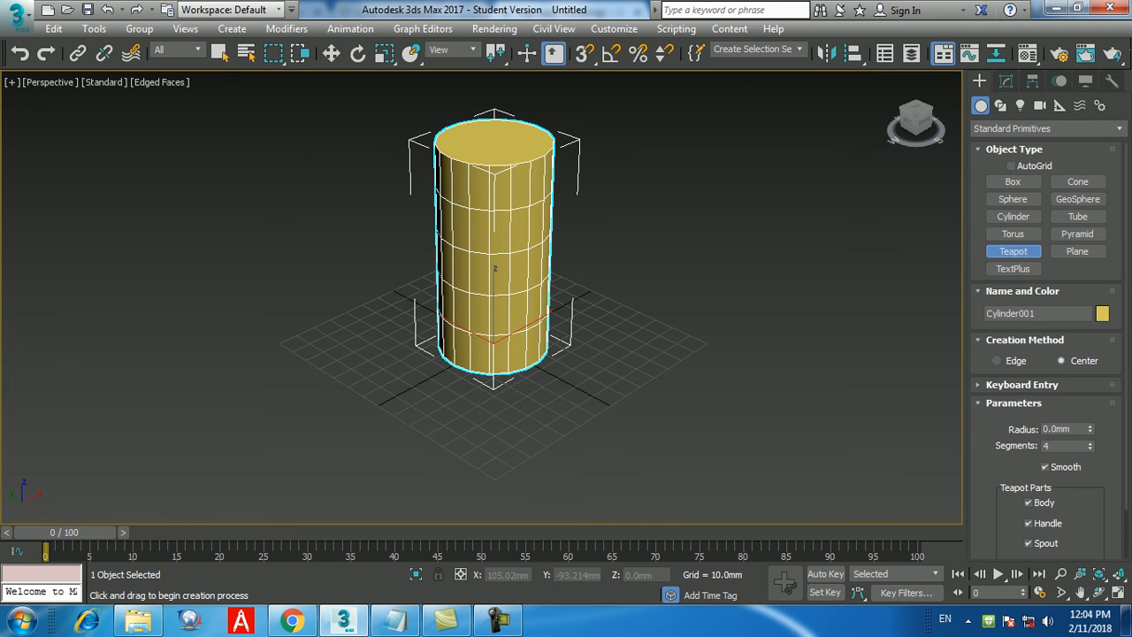
pyautogui.click(792, 330)
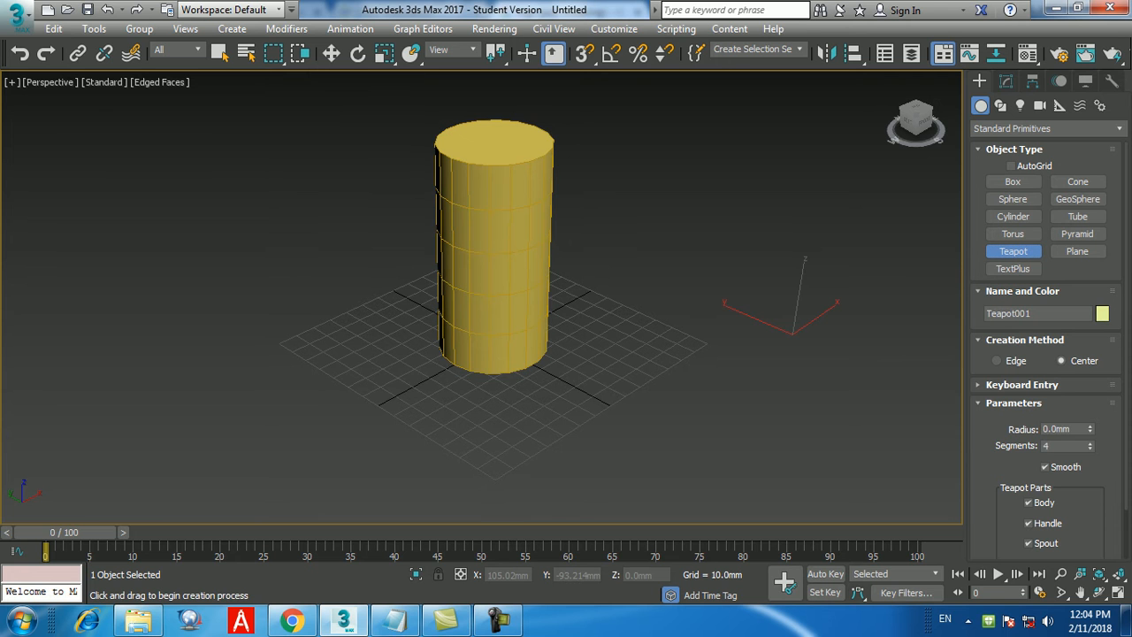
pyautogui.moveTo(791, 332); pyautogui.dragTo(750, 351)
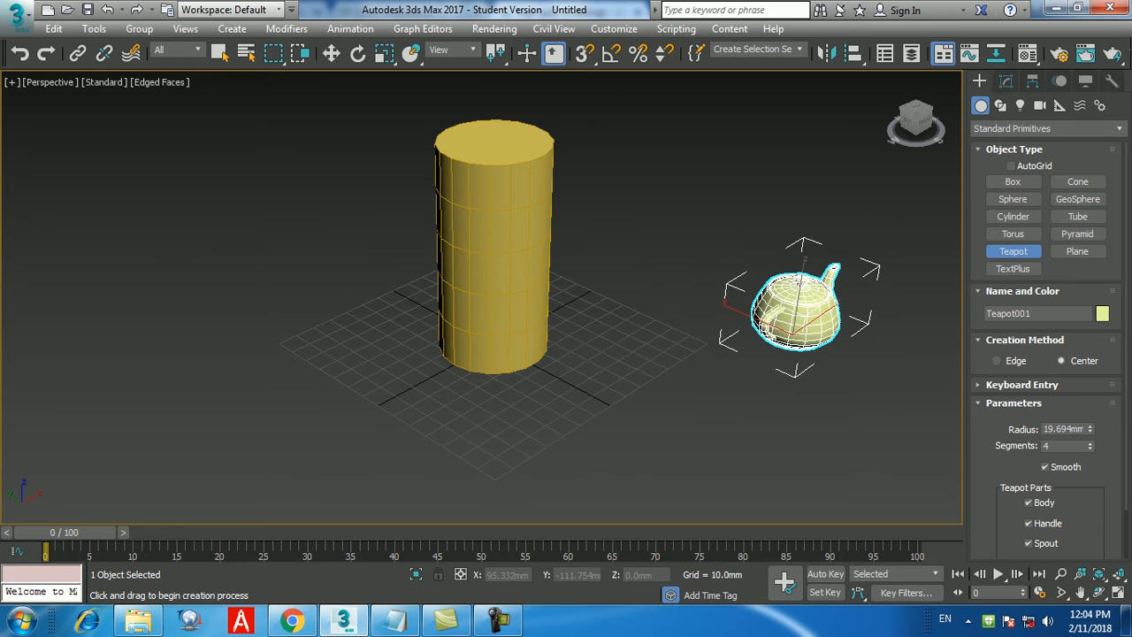
pyautogui.press('q')
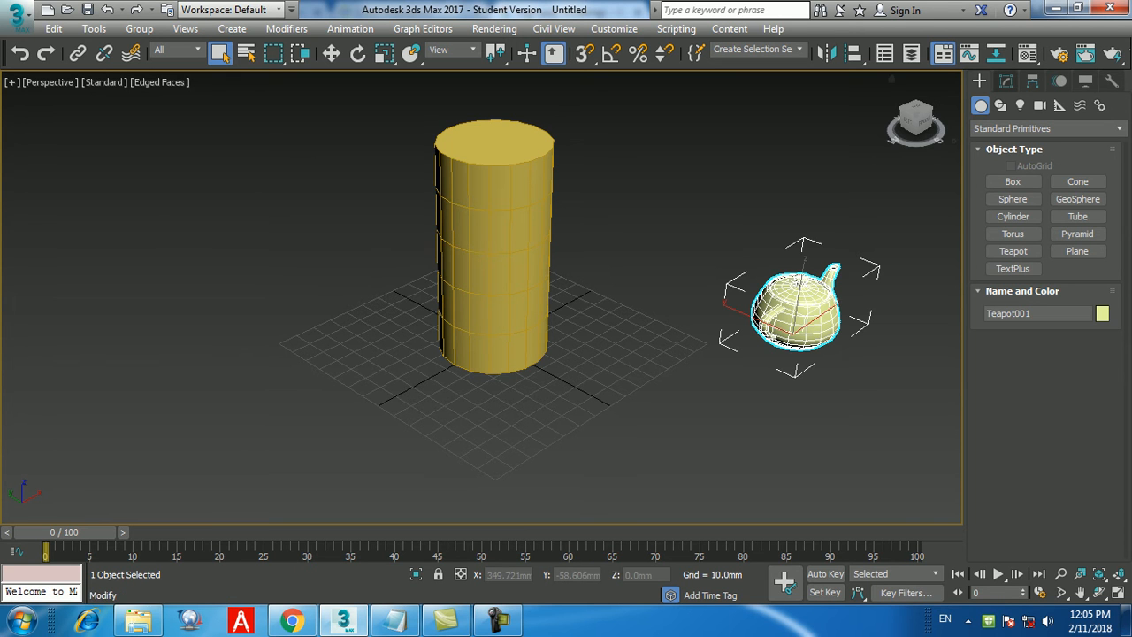
# Set the teapot's radius to 25 mm
pyautogui.click(1006, 80)
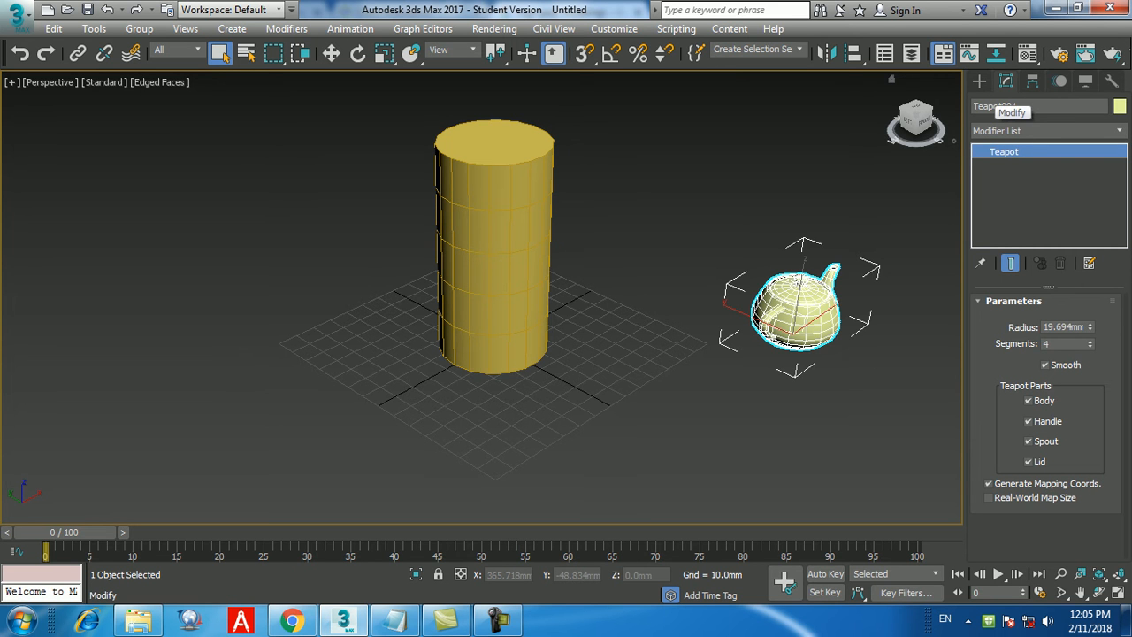
pyautogui.doubleClick(1063, 327)
pyautogui.write('25')
pyautogui.press('Return')
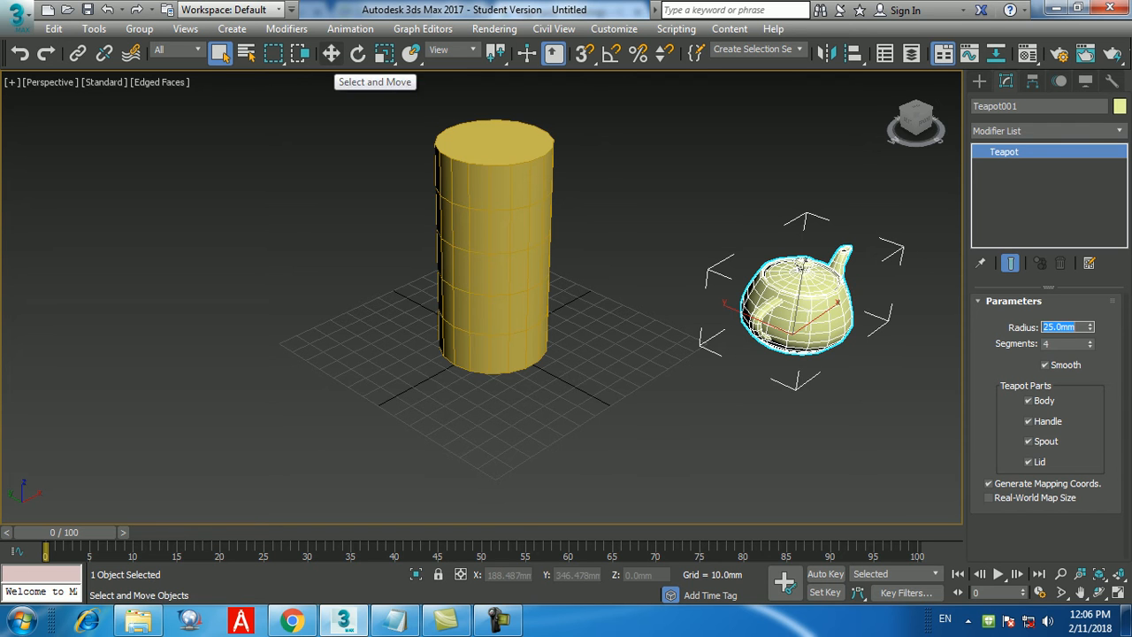
# Align the teapot to the cylinder in X, Y and Z position, matching pivot point to pivot point
pyautogui.click(331, 53)
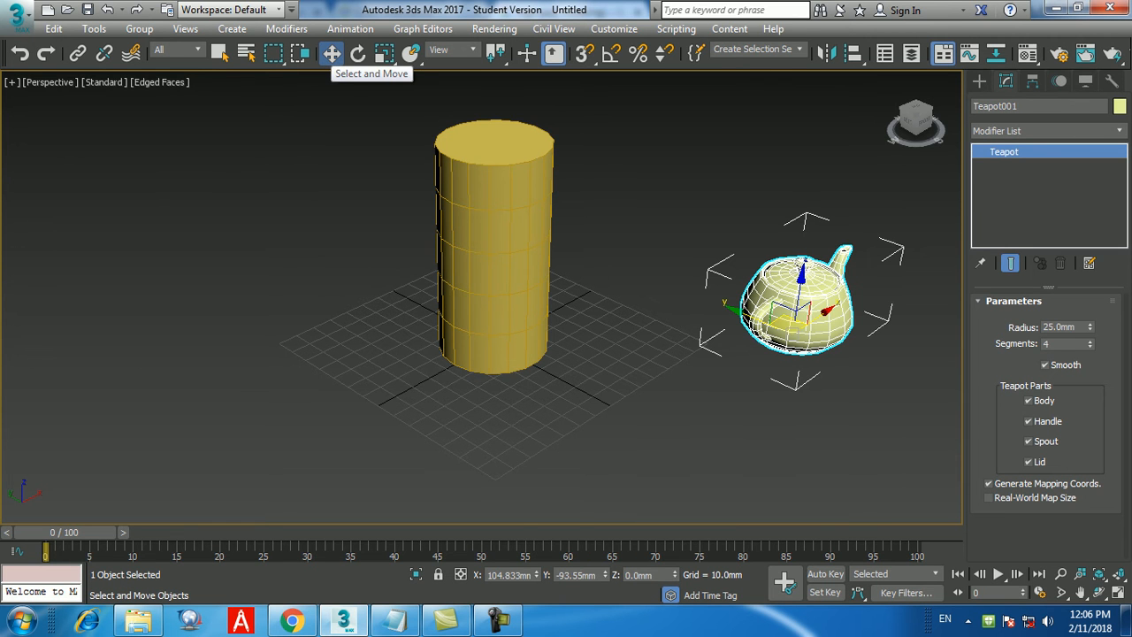
pyautogui.moveTo(495, 265); pyautogui.dragTo(478, 302, button='middle')
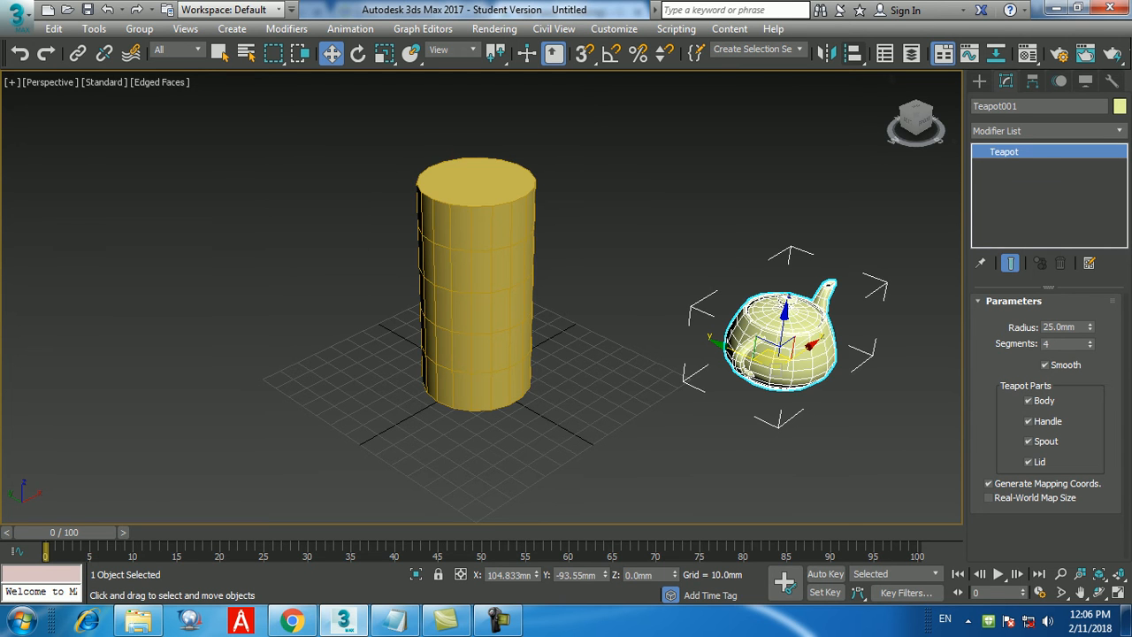
pyautogui.hotkey('alt', 'a')
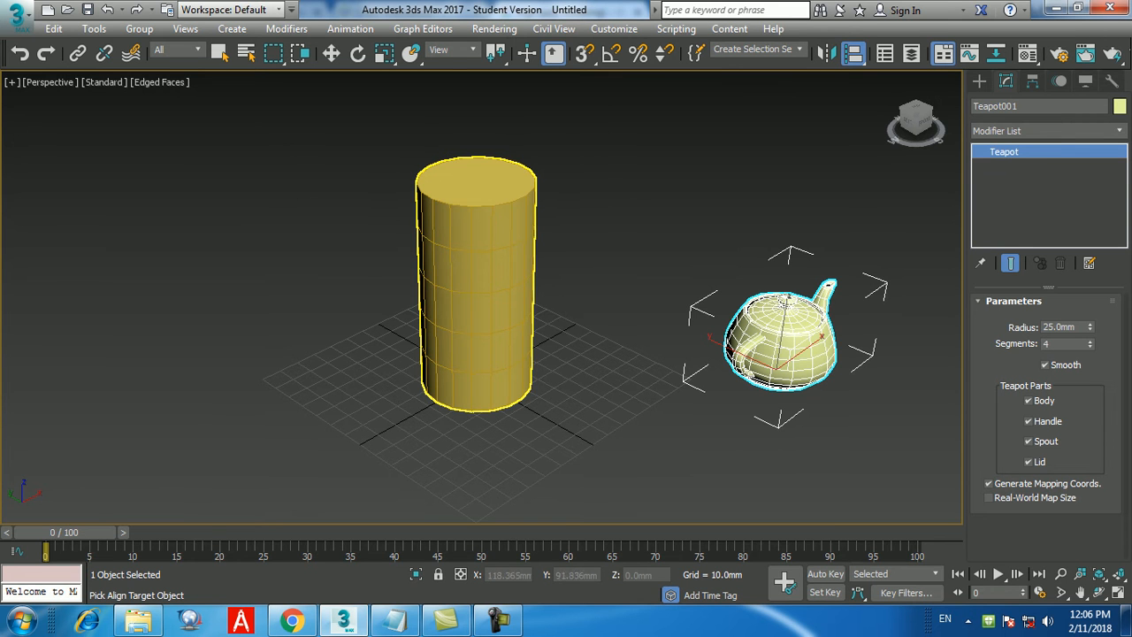
pyautogui.click(519, 226)
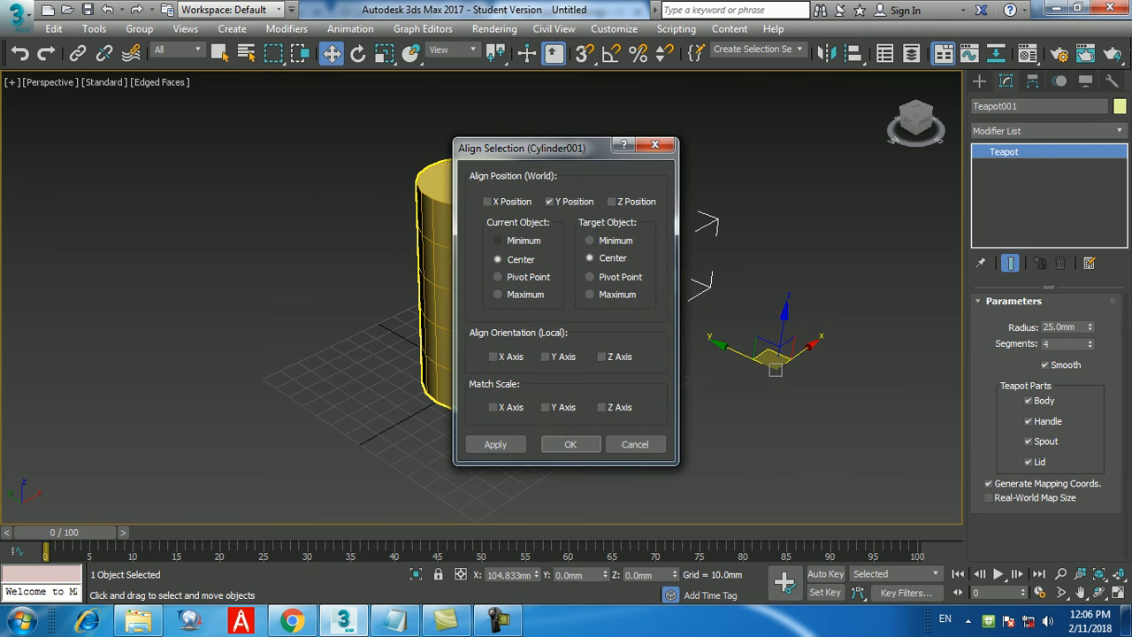
pyautogui.moveTo(531, 148); pyautogui.dragTo(830, 112)
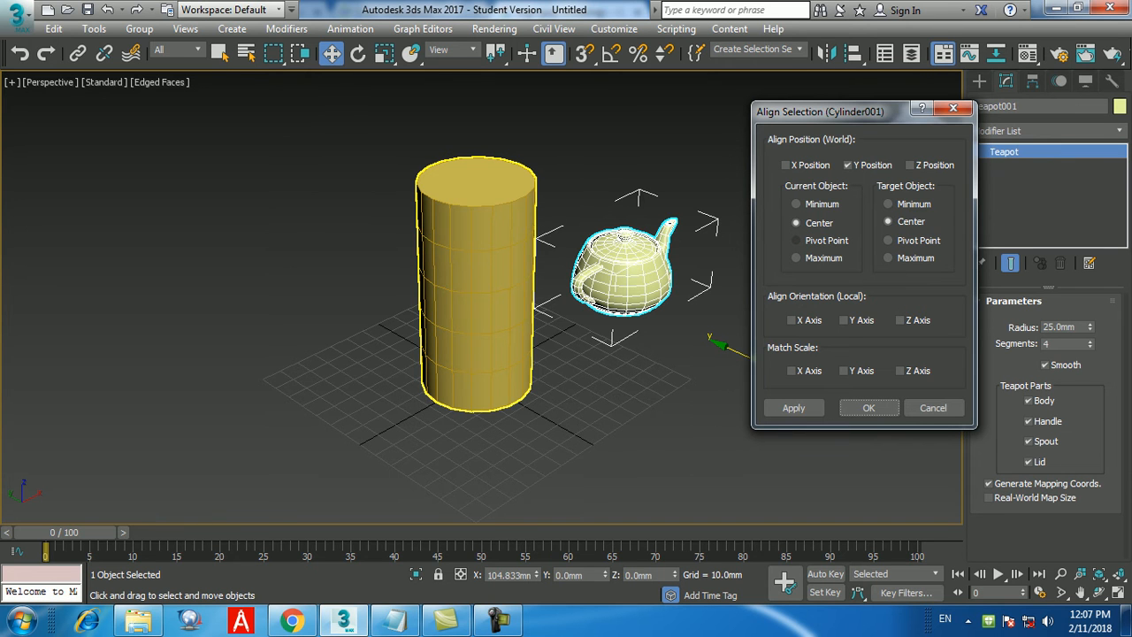
pyautogui.click(796, 240)
pyautogui.click(888, 240)
pyautogui.click(786, 166)
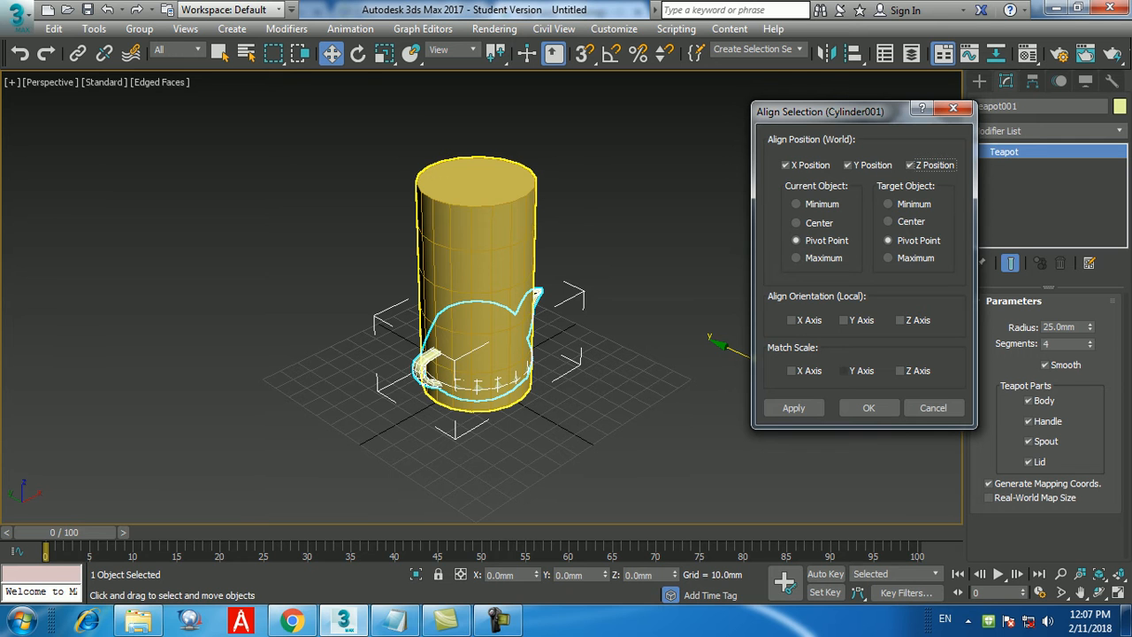
pyautogui.click(869, 408)
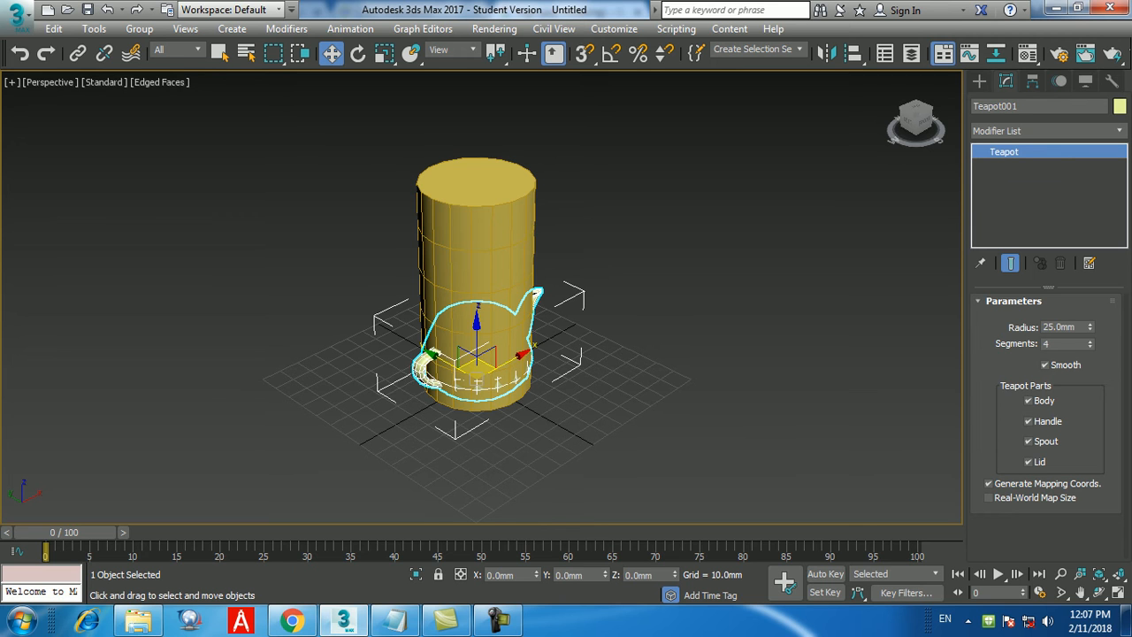
# Set the teapot's Z position to 100 mm so it sits on top of the cylinder
pyautogui.doubleClick(640, 575)
pyautogui.write('100')
pyautogui.press('Return')
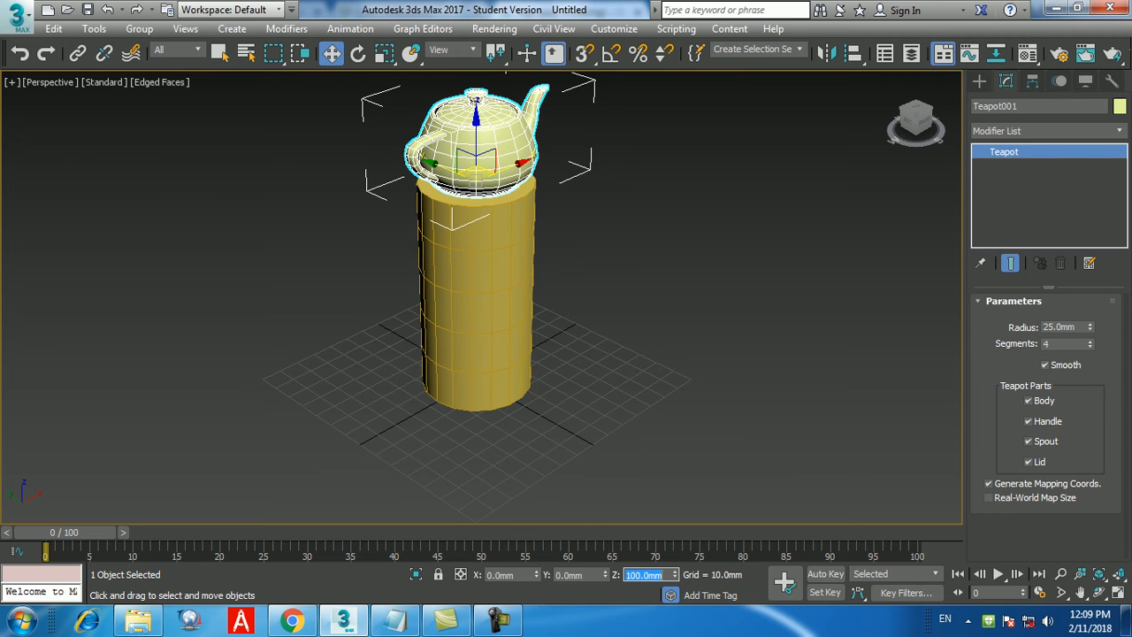
# Reset the scene without saving the changes
pyautogui.click(17, 17)
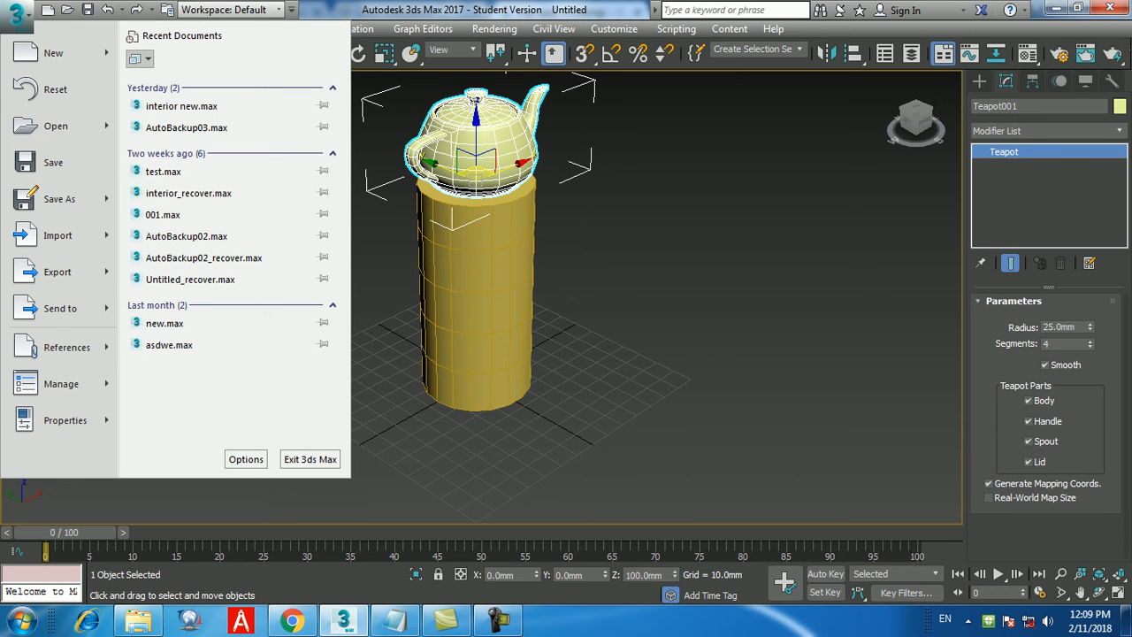
pyautogui.click(54, 90)
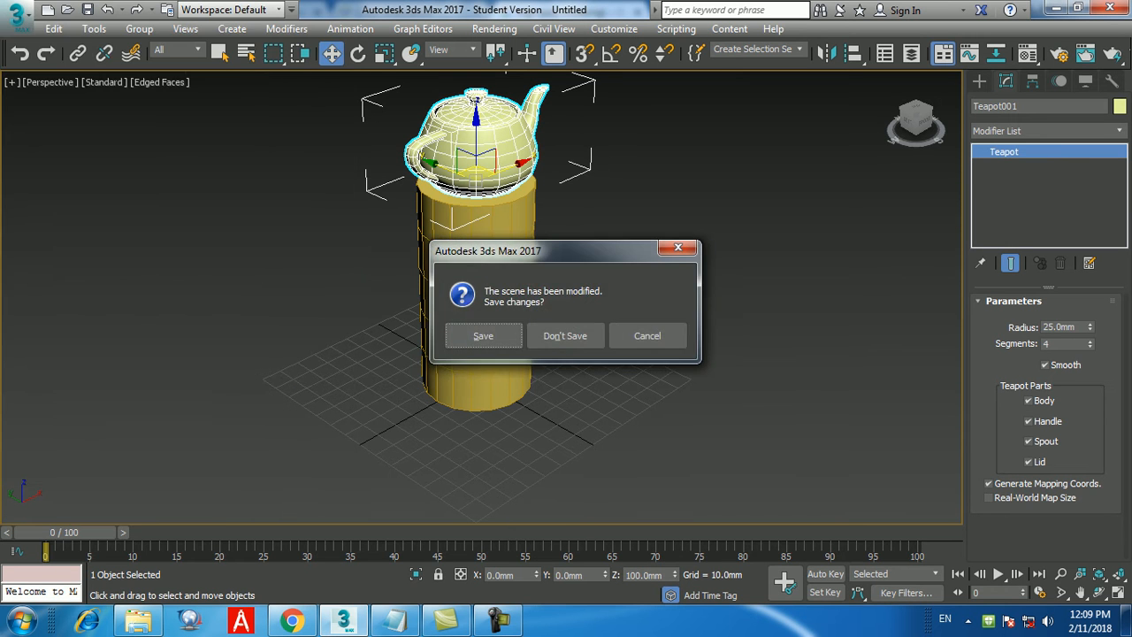
pyautogui.click(564, 336)
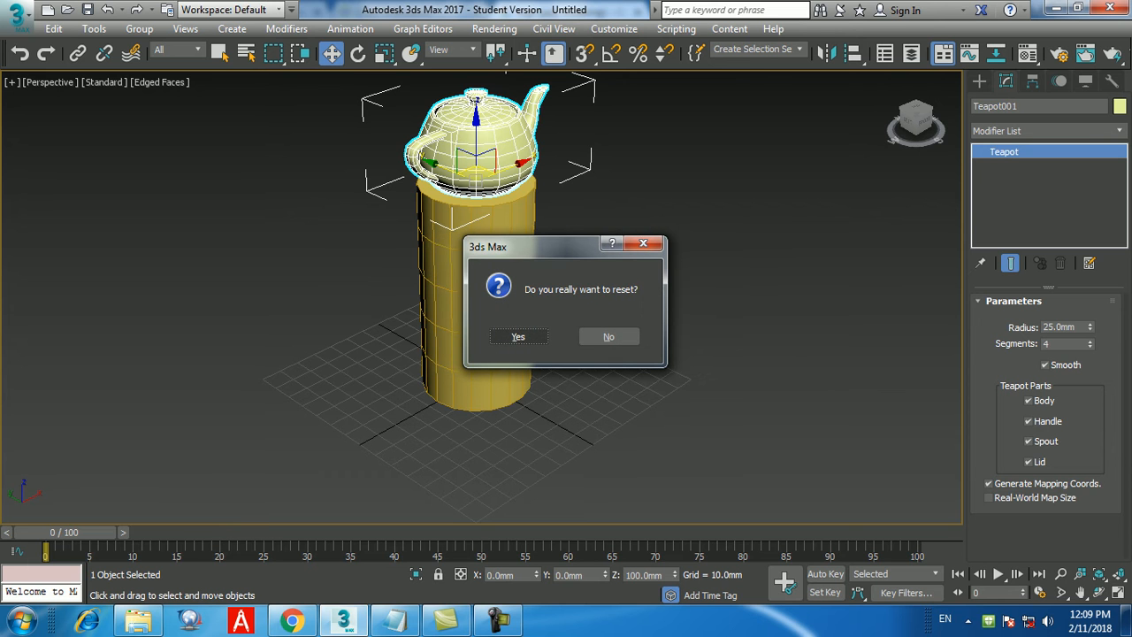
pyautogui.click(519, 336)
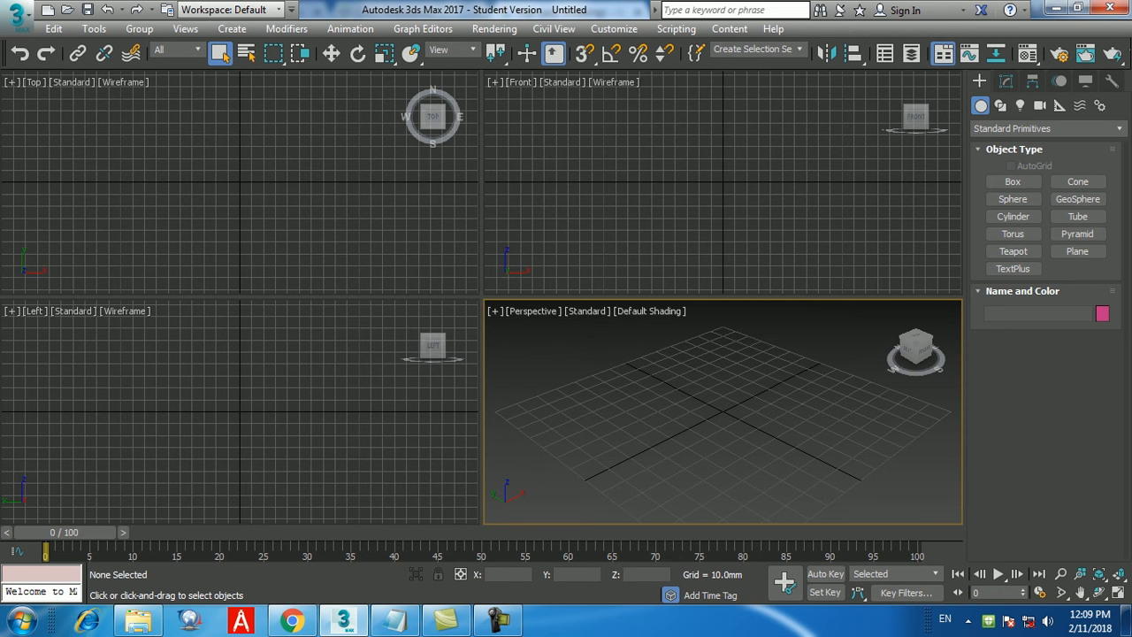
# Switch to the Notepad class notes and add the heading "Using the snap tool" with a dashed underline beneath the Align tool section
pyautogui.click(395, 619)
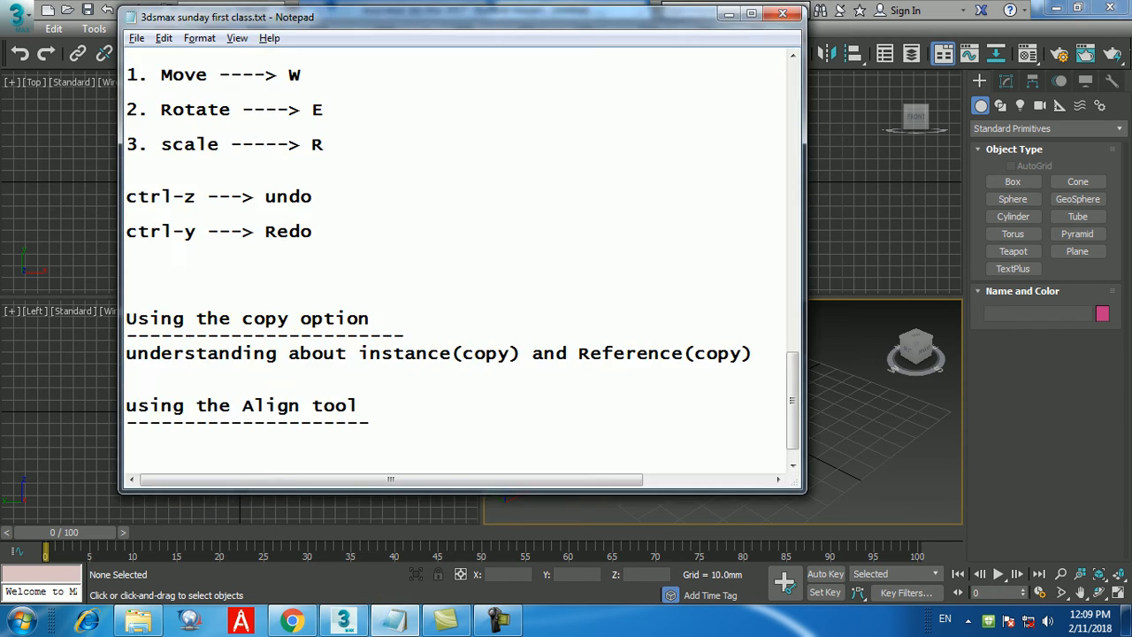
pyautogui.click(371, 424)
pyautogui.press('Return')
pyautogui.press('Return')
pyautogui.press('Return')
pyautogui.write('Using t')
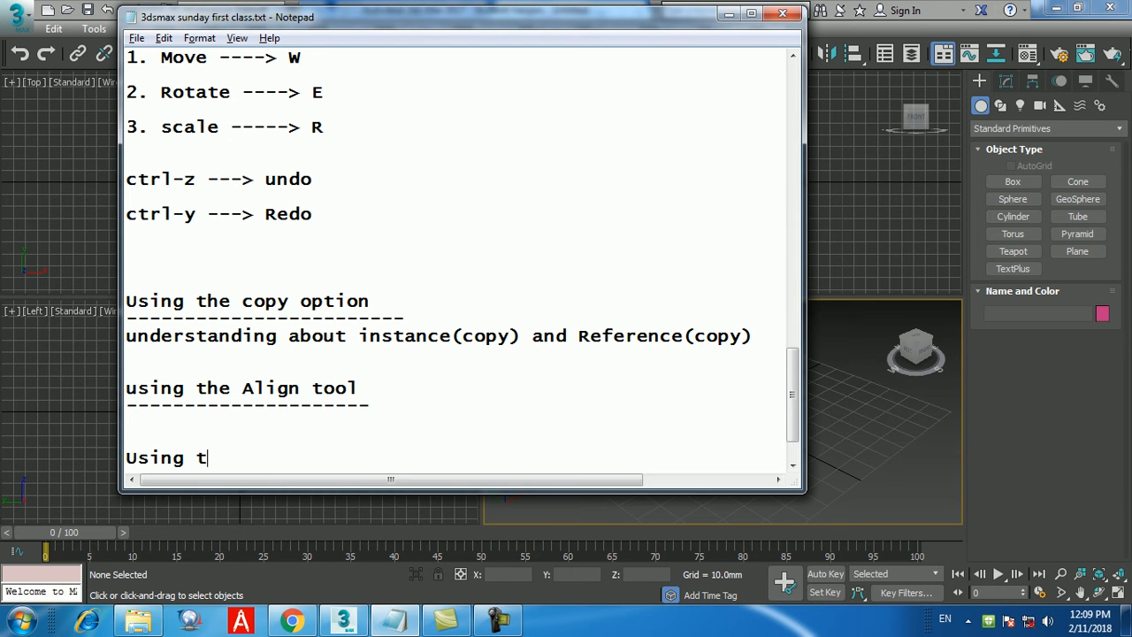
pyautogui.write('he snap tool')
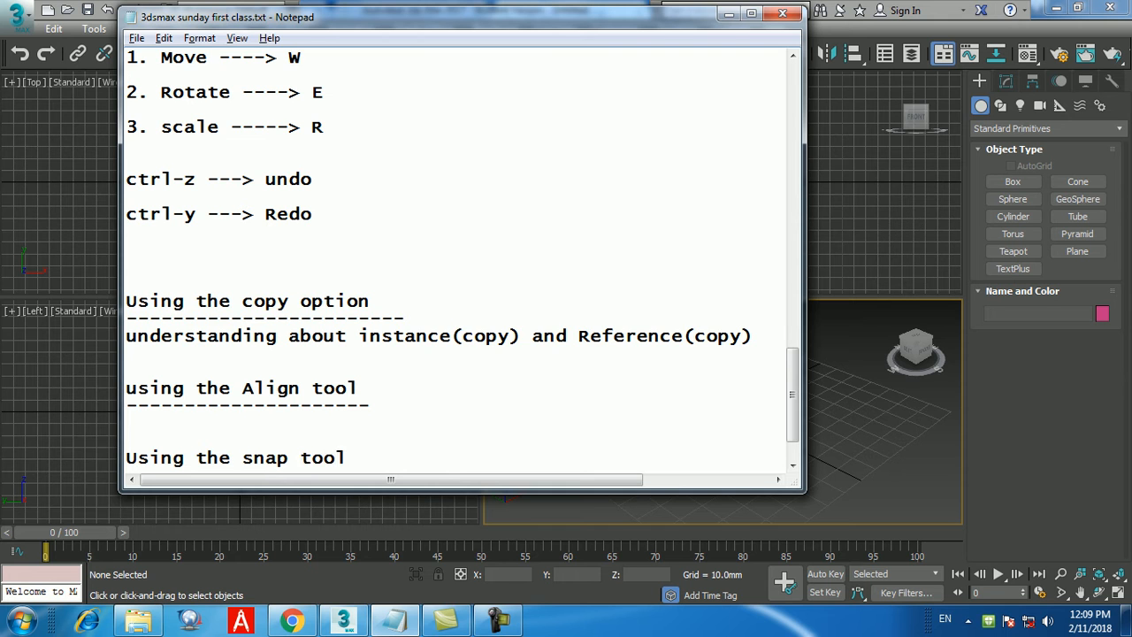
pyautogui.press('Return')
pyautogui.write('------------------')
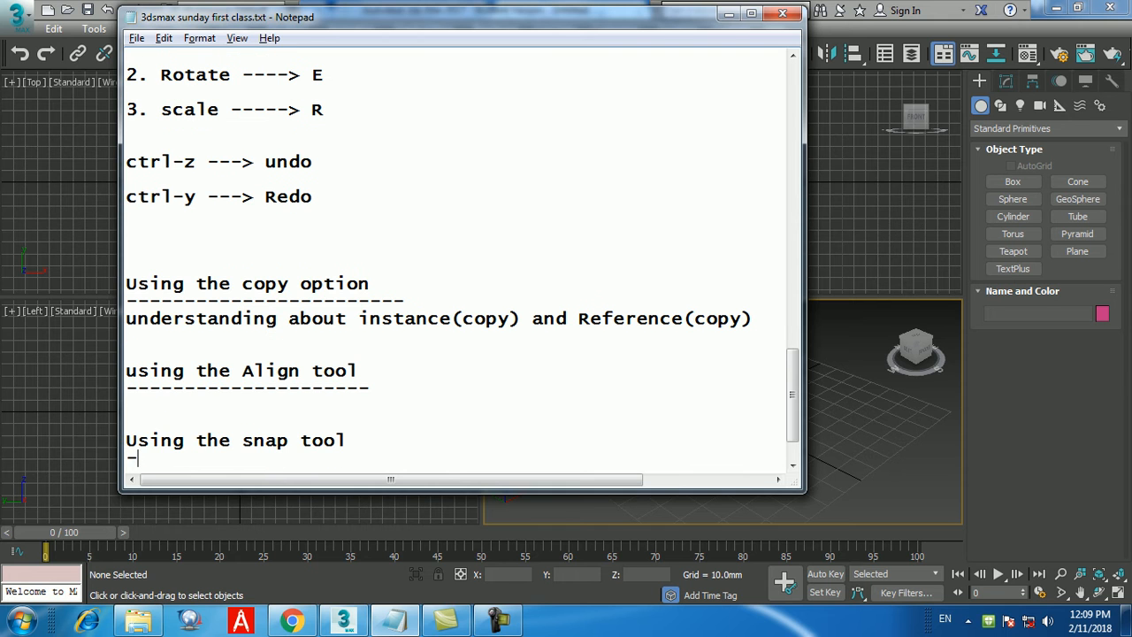
# Add the note "snap ---> S(on/Off)" under the snap tool heading and return to 3ds Max
pyautogui.press('Return')
pyautogui.write('sn')
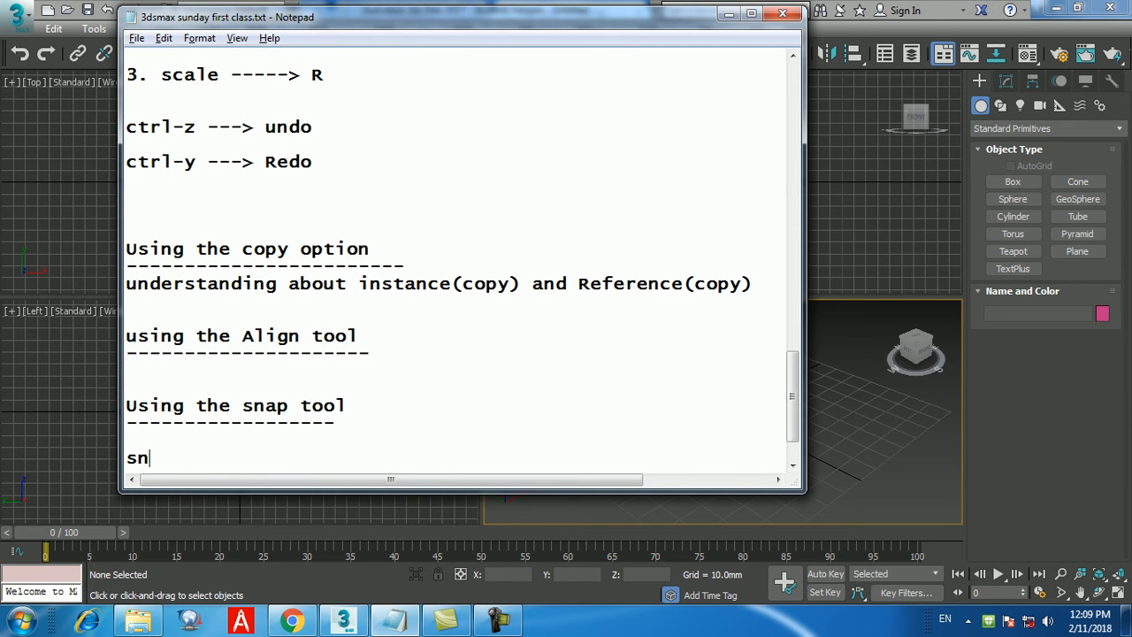
pyautogui.write('ap ---> S(on')
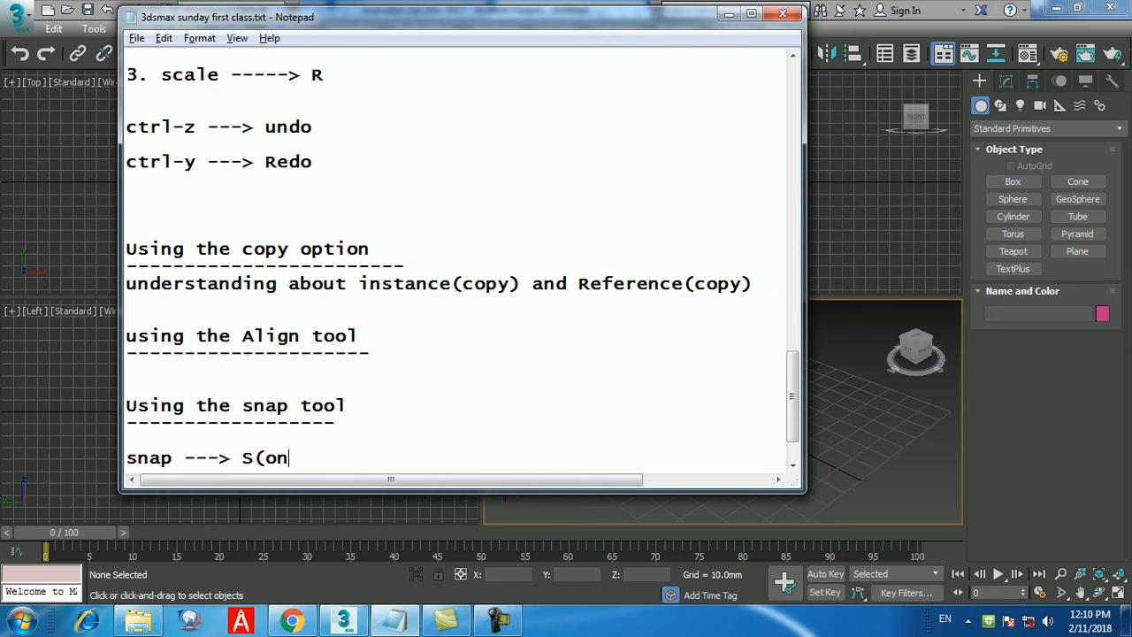
pyautogui.write('/Off)')
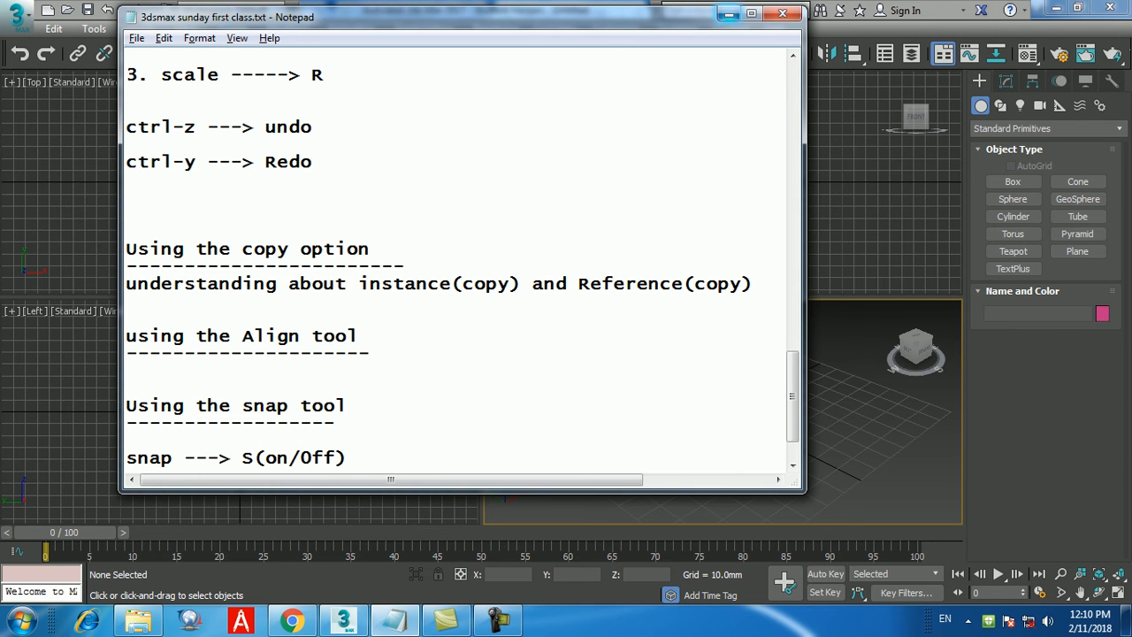
pyautogui.click(729, 14)
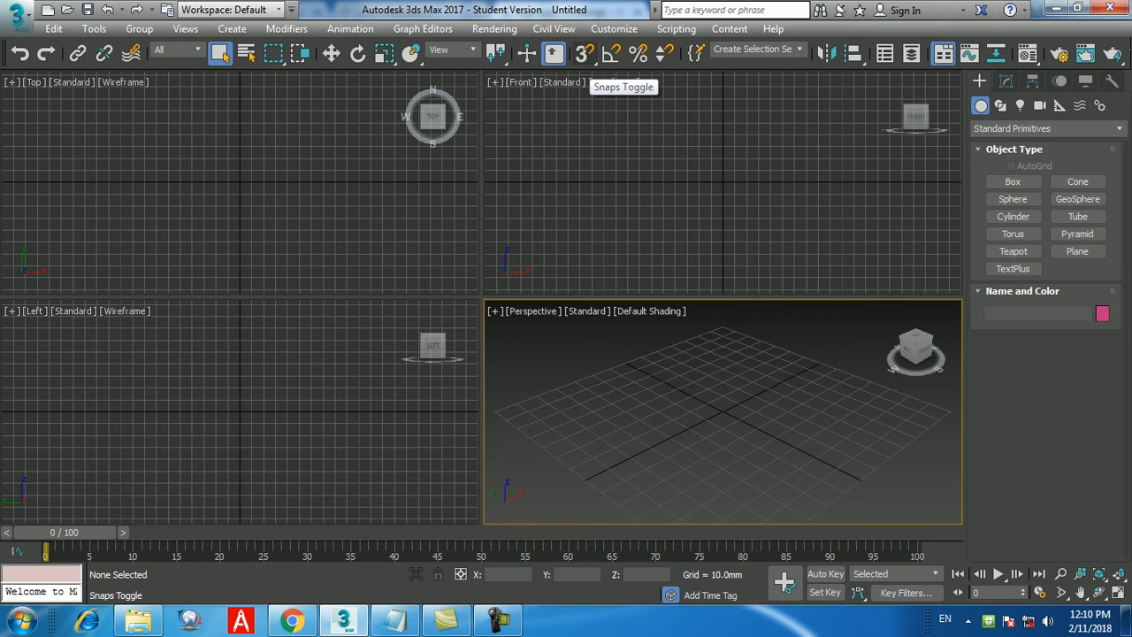
# Toggle 3D snapping on and off twice
pyautogui.click(584, 53)
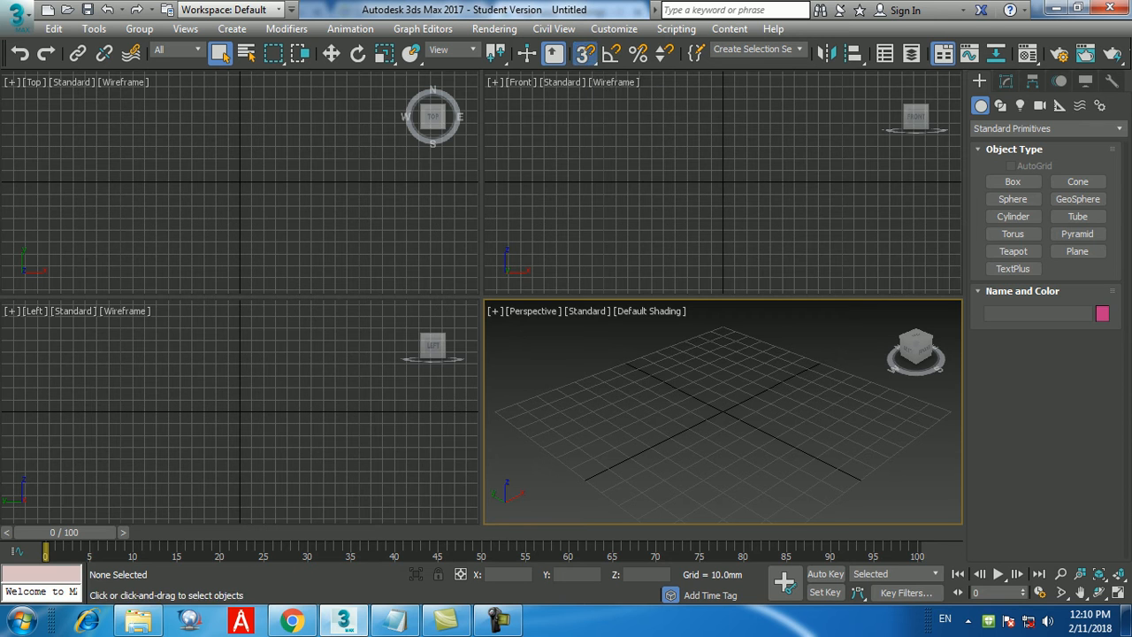
pyautogui.click(583, 53)
pyautogui.press('s')
pyautogui.press('s')
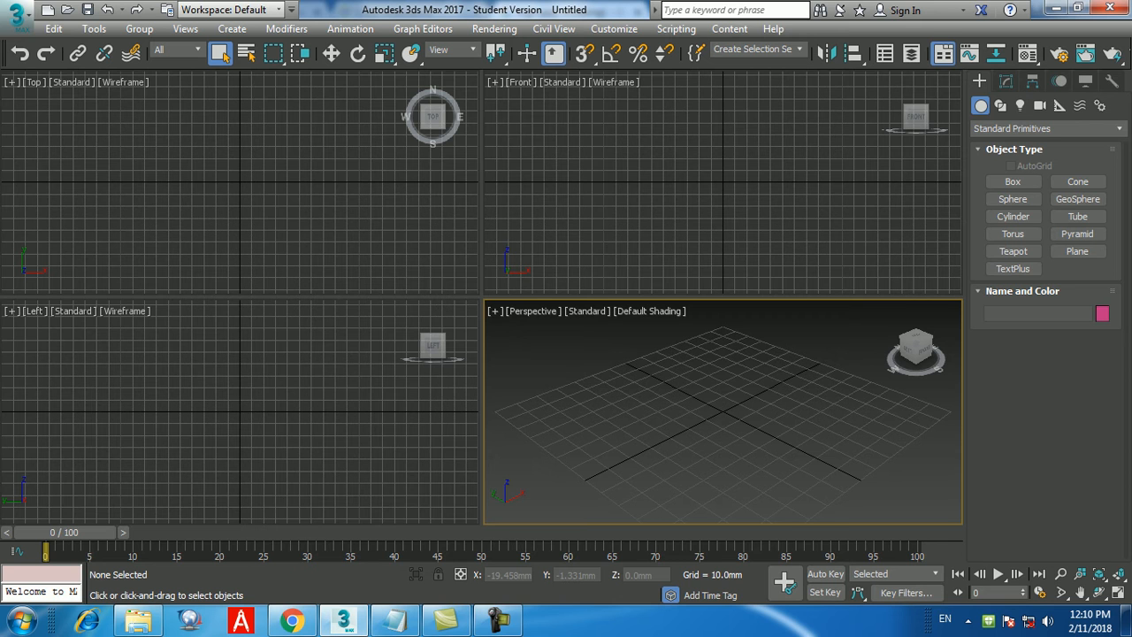
# Maximize the Perspective viewport and create a box at the origin with length, width and height of 50 mm
pyautogui.hotkey('alt', 'w')
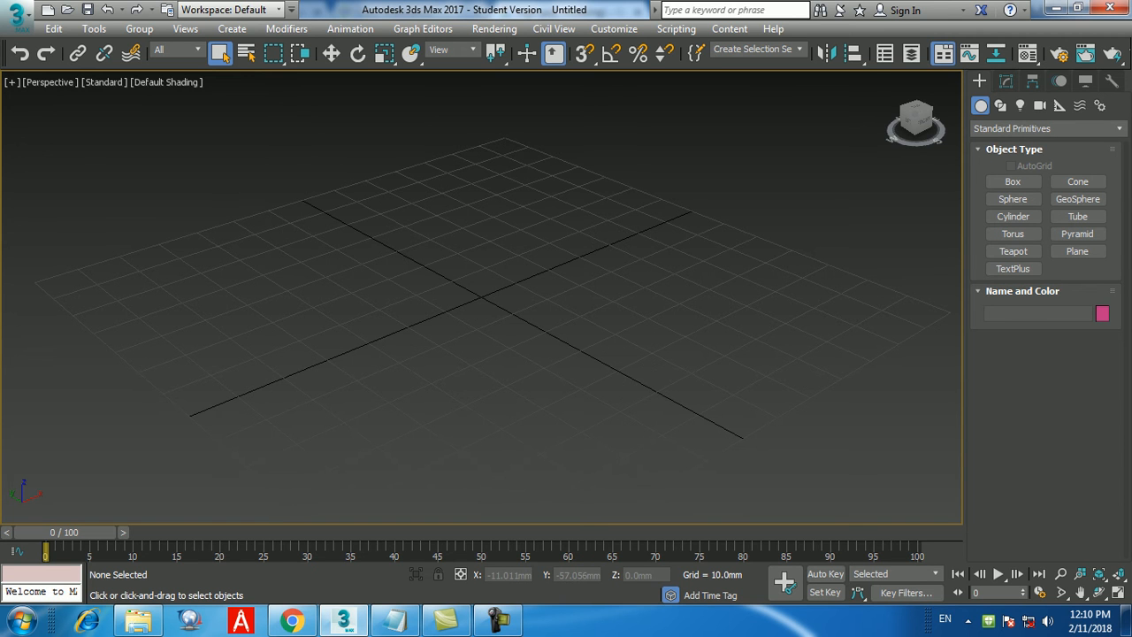
pyautogui.click(1013, 181)
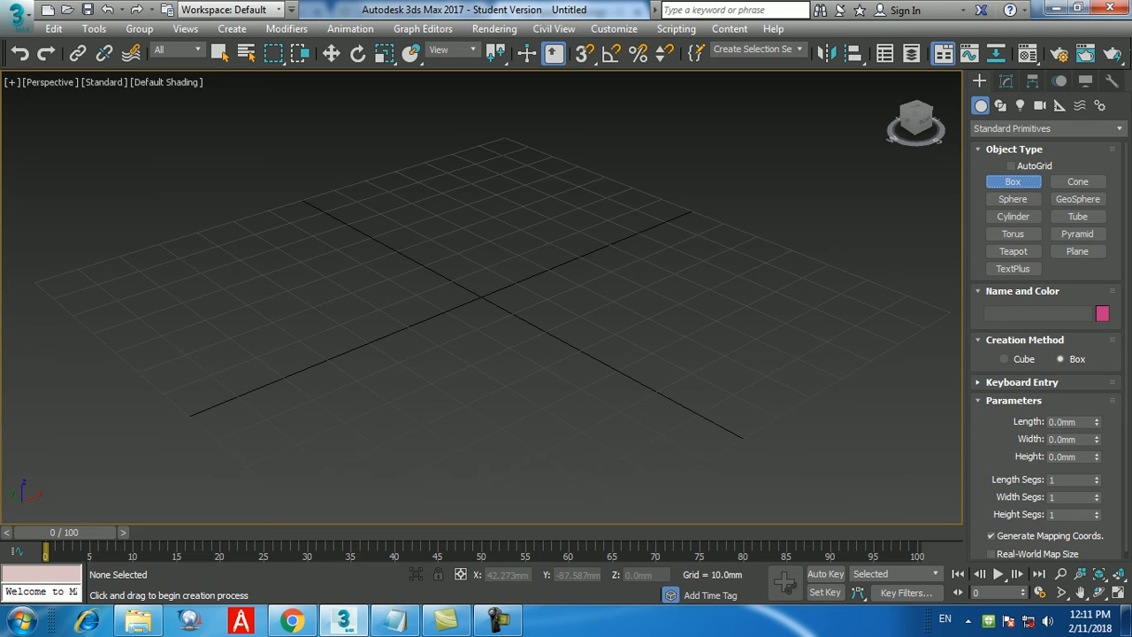
pyautogui.click(1021, 382)
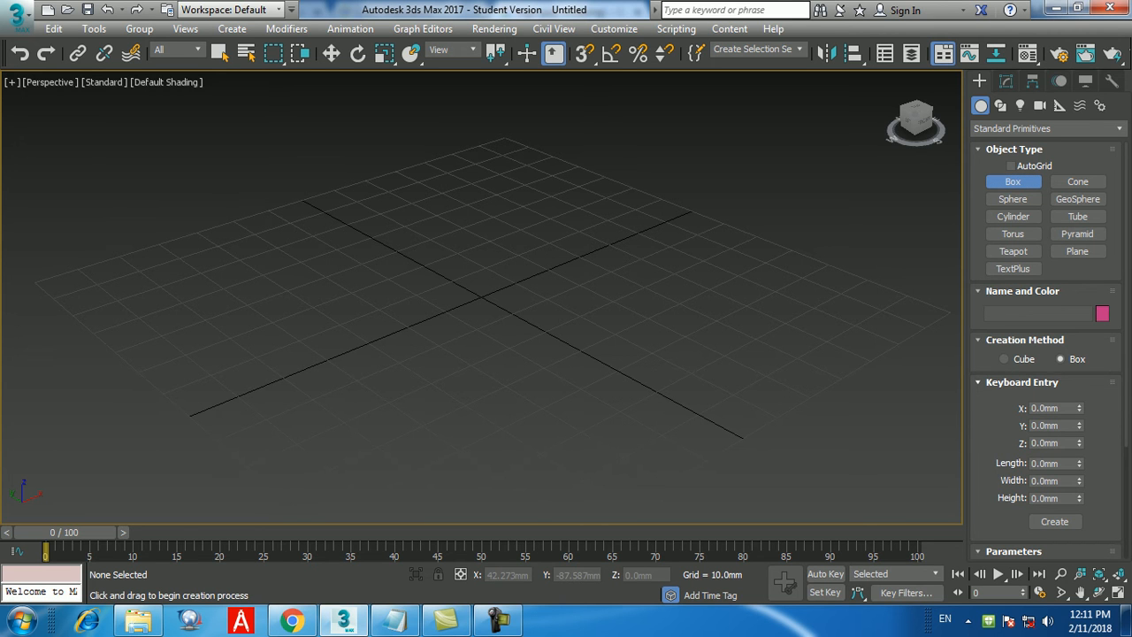
pyautogui.doubleClick(1047, 464)
pyautogui.write('50')
pyautogui.press('Tab')
pyautogui.write('50')
pyautogui.press('Return')
pyautogui.press('Tab')
pyautogui.write('50')
pyautogui.press('Return')
pyautogui.click(1055, 521)
pyautogui.moveTo(530, 343); pyautogui.dragTo(485, 412, button='middle')
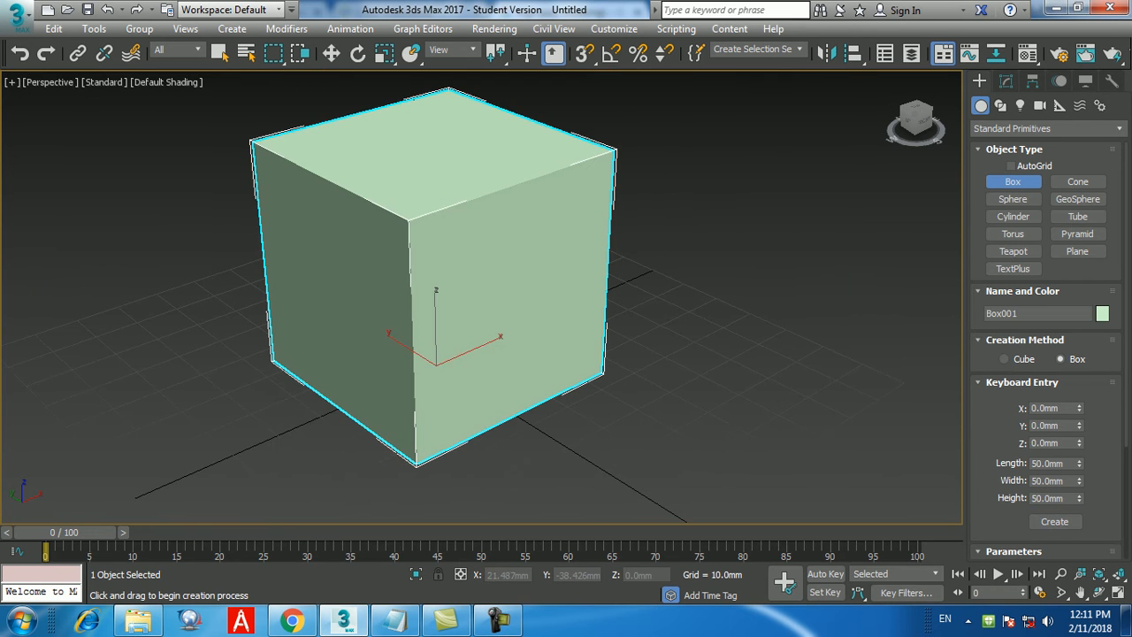
# End box creation and display the Perspective view shaded with edged faces after trying wireframe
pyautogui.press('q')
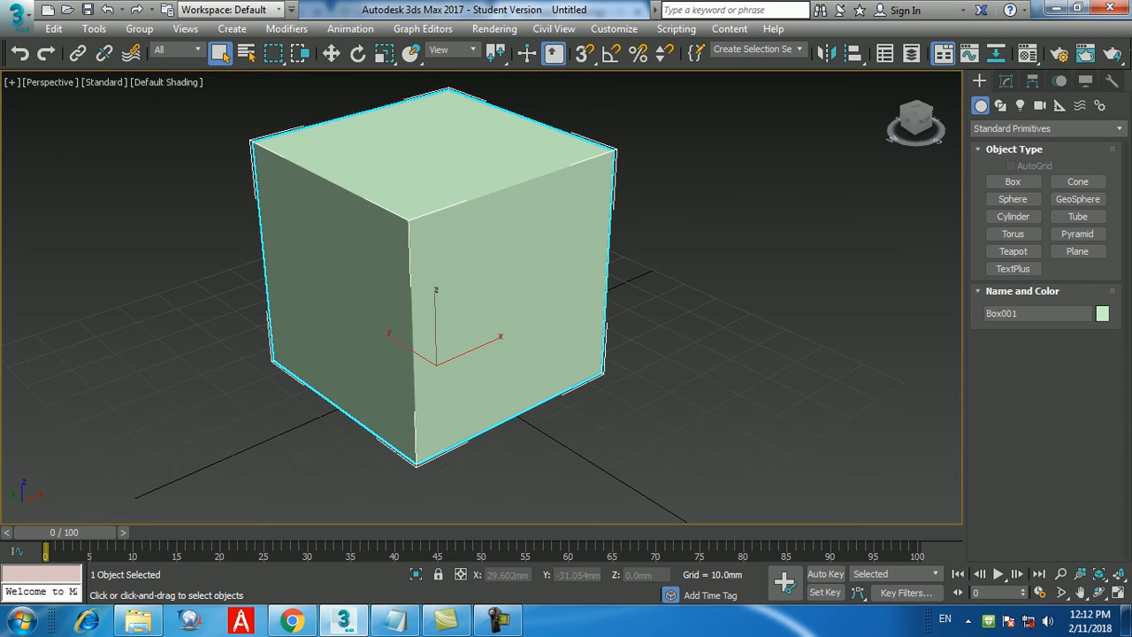
pyautogui.press('F3')
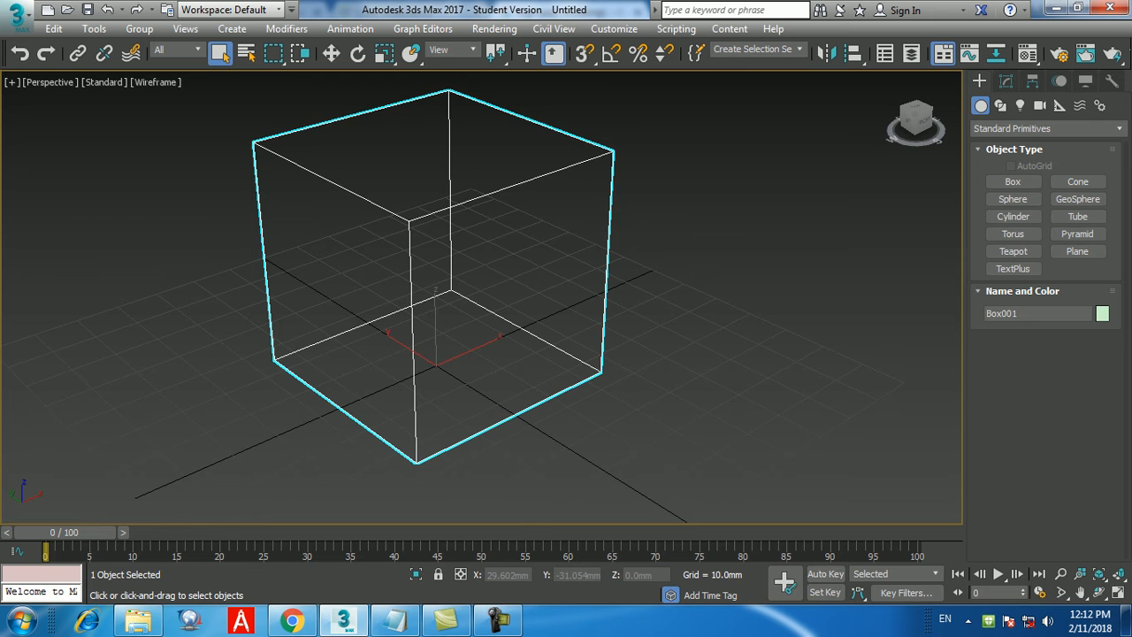
pyautogui.press('F3')
pyautogui.press('F4')
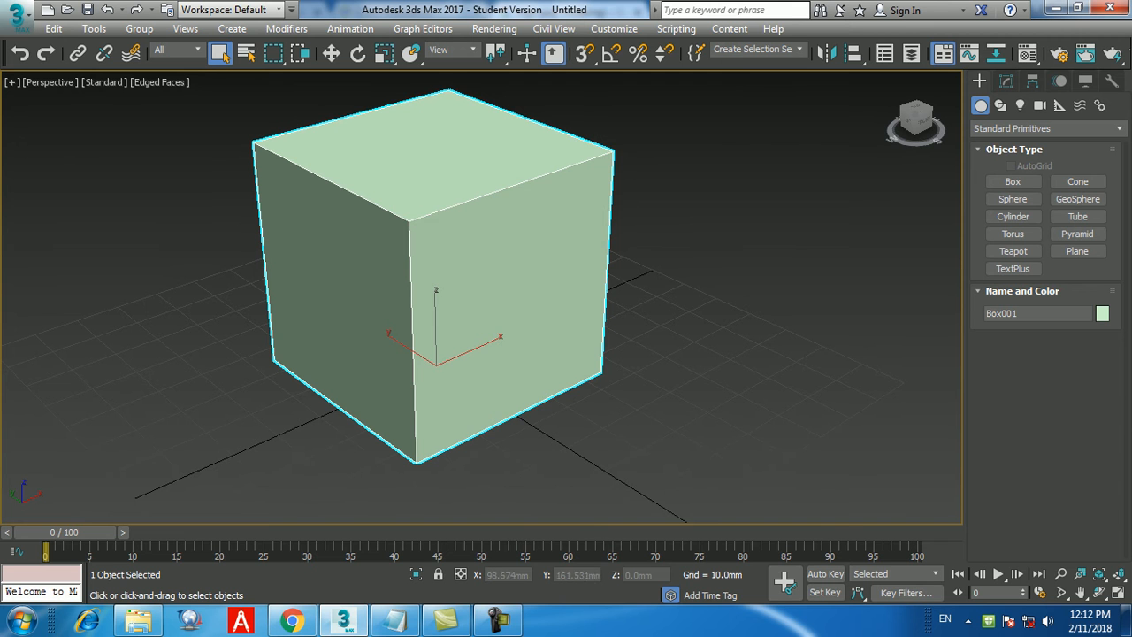
pyautogui.scroll(-6, 433, 328)
pyautogui.scroll(3, 477, 327)
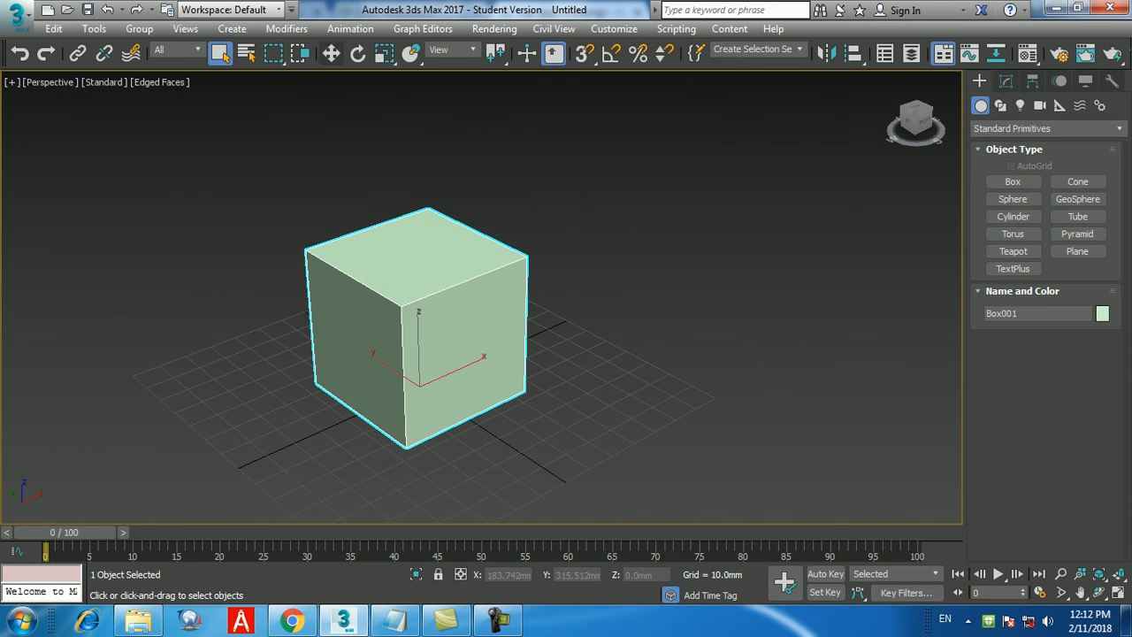
# Clone the box along the X axis as three independent copies spaced about 63 mm apart
pyautogui.click(331, 53)
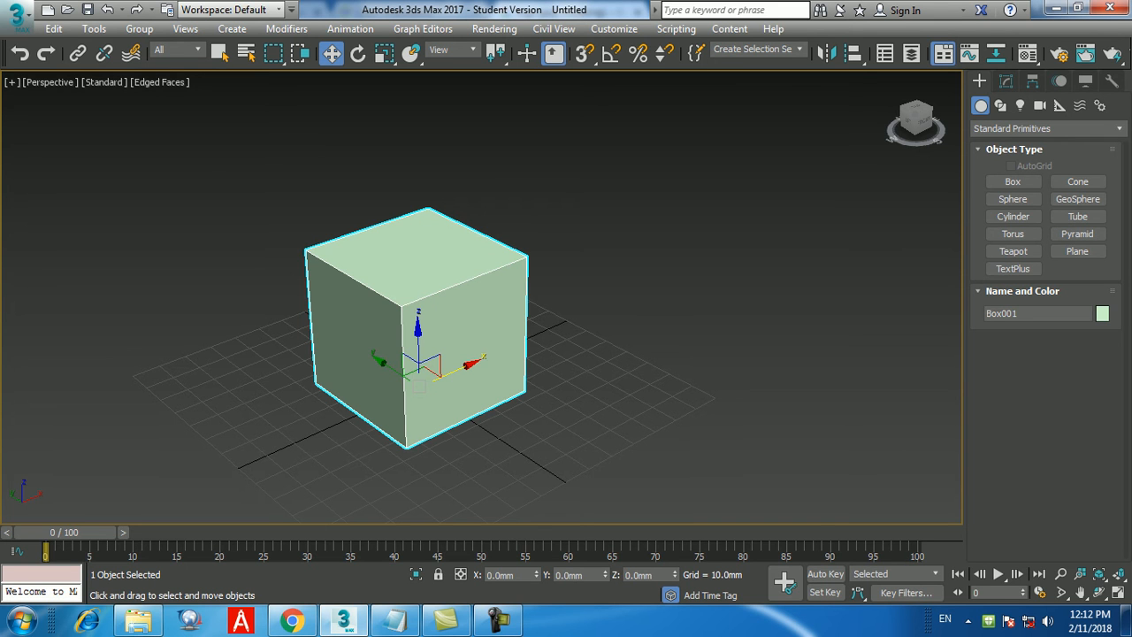
pyautogui.keyDown('shift'); pyautogui.moveTo(419, 385); pyautogui.dragTo(550, 326); pyautogui.keyUp('shift')
pyautogui.click(609, 316)
pyautogui.click(609, 316)
pyautogui.click(480, 258)
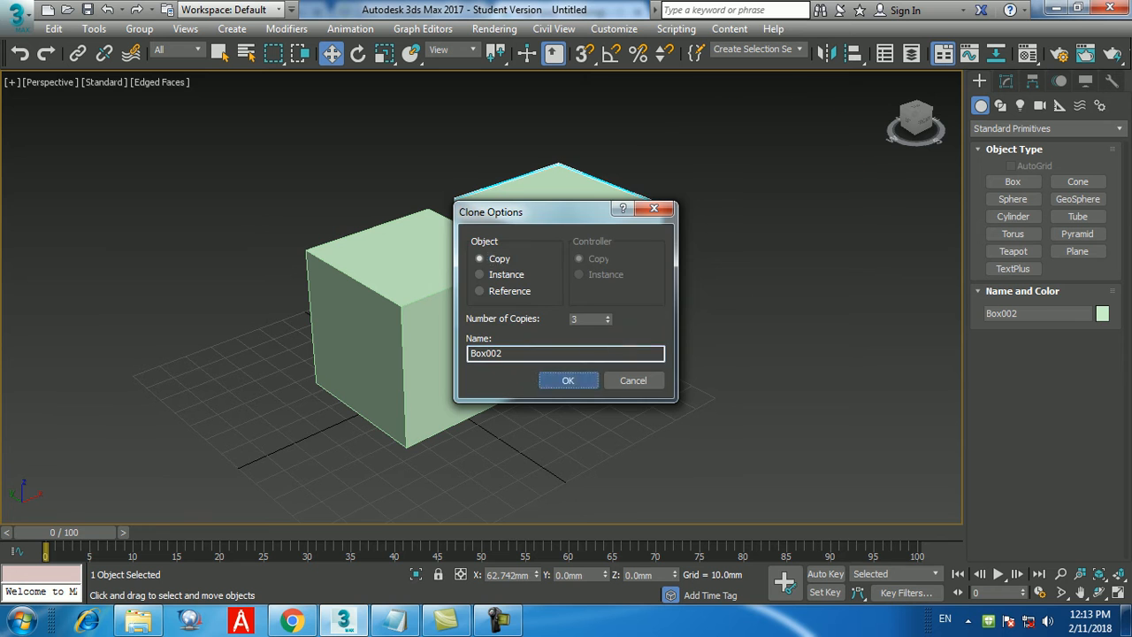
pyautogui.click(568, 381)
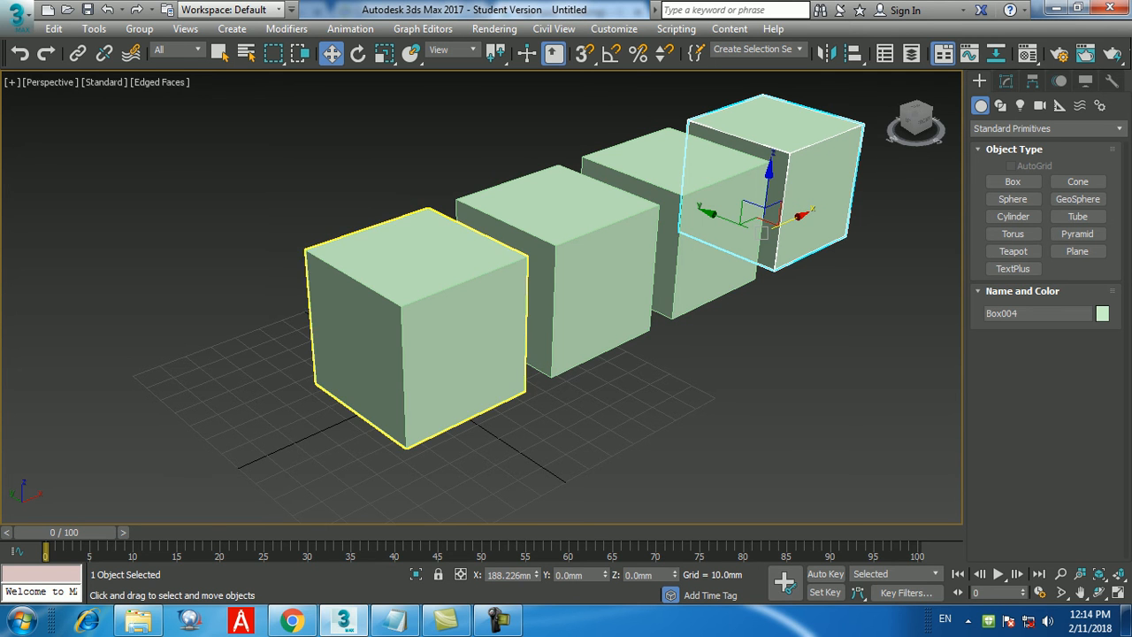
# Select the boxes in the row one by one to examine them and clear the selection
pyautogui.moveTo(764, 233); pyautogui.dragTo(697, 292, button='middle')
pyautogui.click(768, 361)
pyautogui.click(742, 275)
pyautogui.click(630, 311)
pyautogui.click(502, 361)
pyautogui.click(365, 398)
pyautogui.keyDown('alt'); pyautogui.moveTo(495, 363); pyautogui.dragTo(496, 340, button='middle'); pyautogui.keyUp('alt')
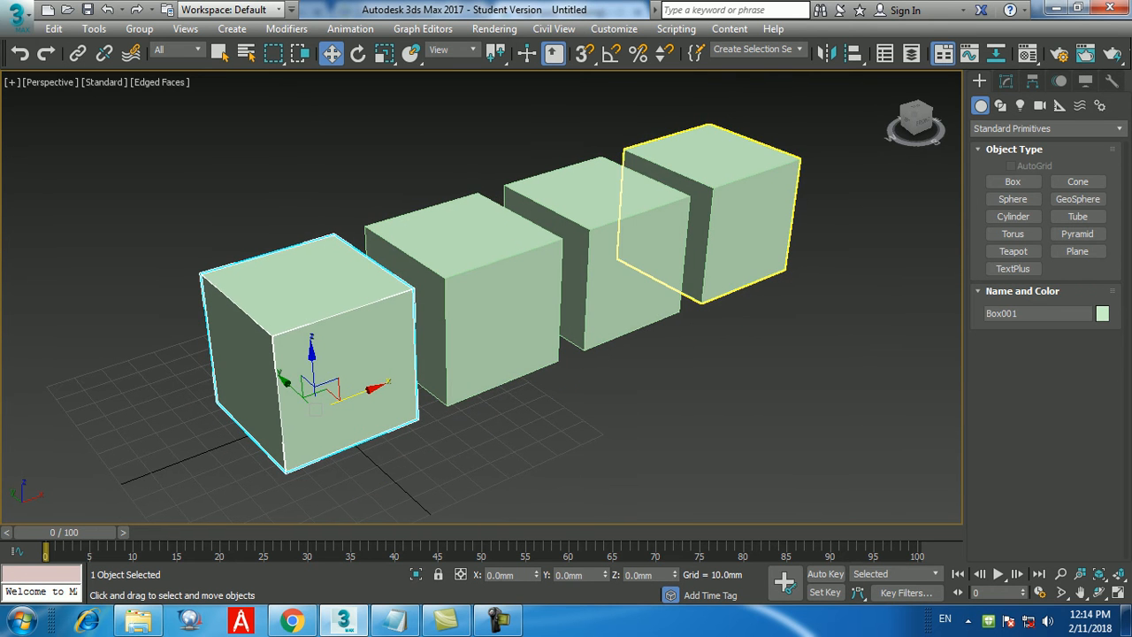
pyautogui.click(712, 235)
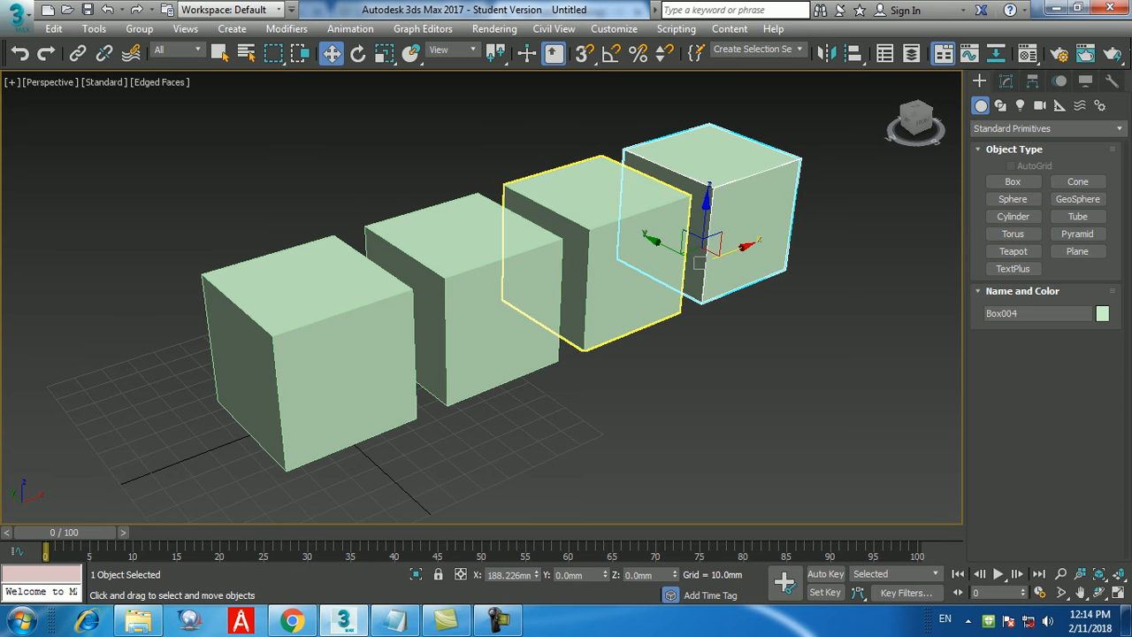
pyautogui.moveTo(619, 278); pyautogui.dragTo(585, 302, button='middle')
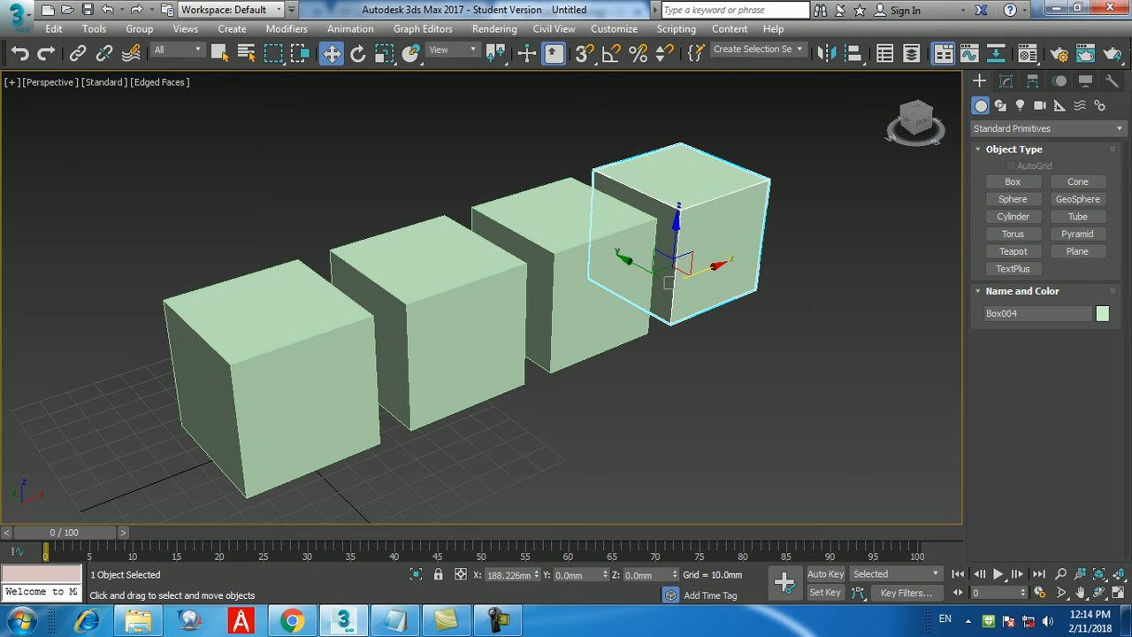
pyautogui.click(610, 424)
pyautogui.moveTo(447, 621)
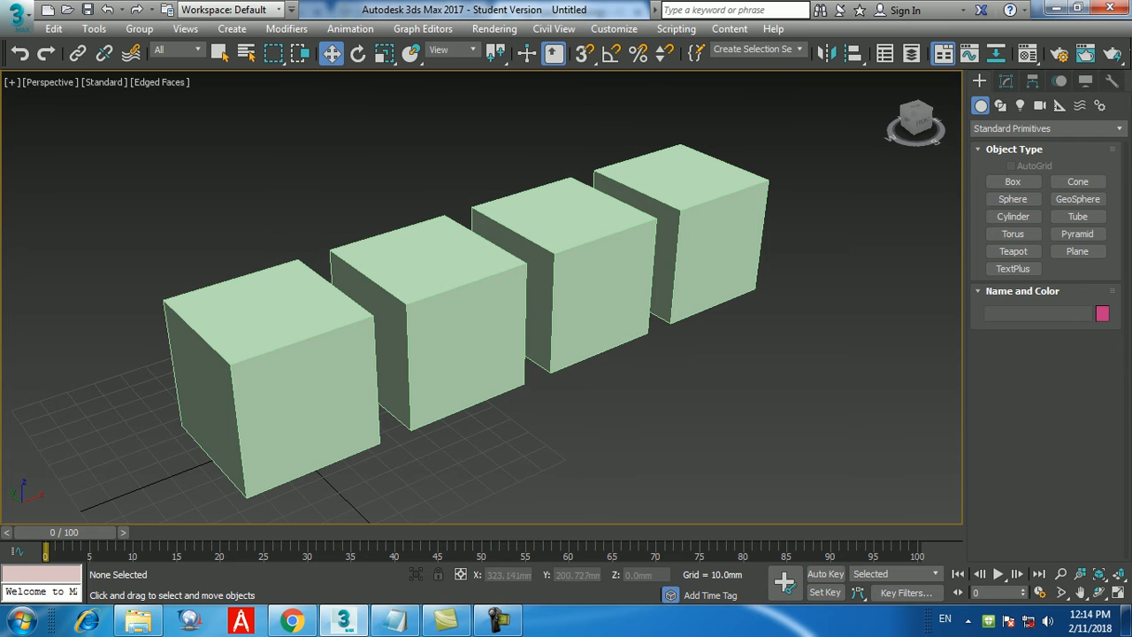
# Turn on 3D snapping and restrict the snap settings to Vertex only
pyautogui.click(584, 53)
pyautogui.rightClick(584, 54)
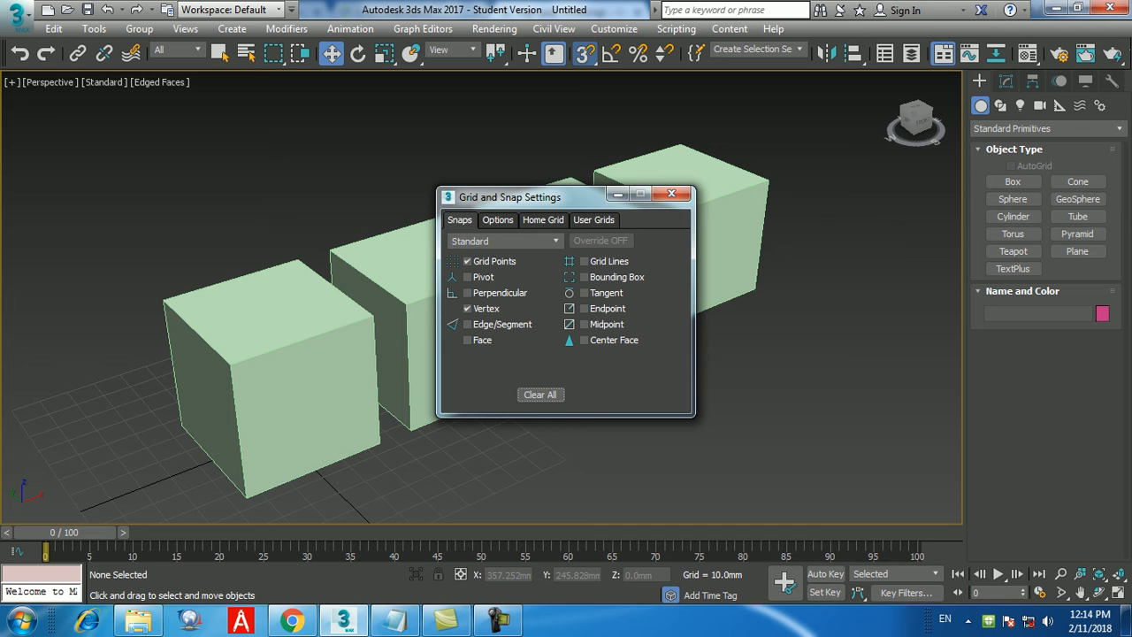
pyautogui.moveTo(531, 197); pyautogui.dragTo(529, 169)
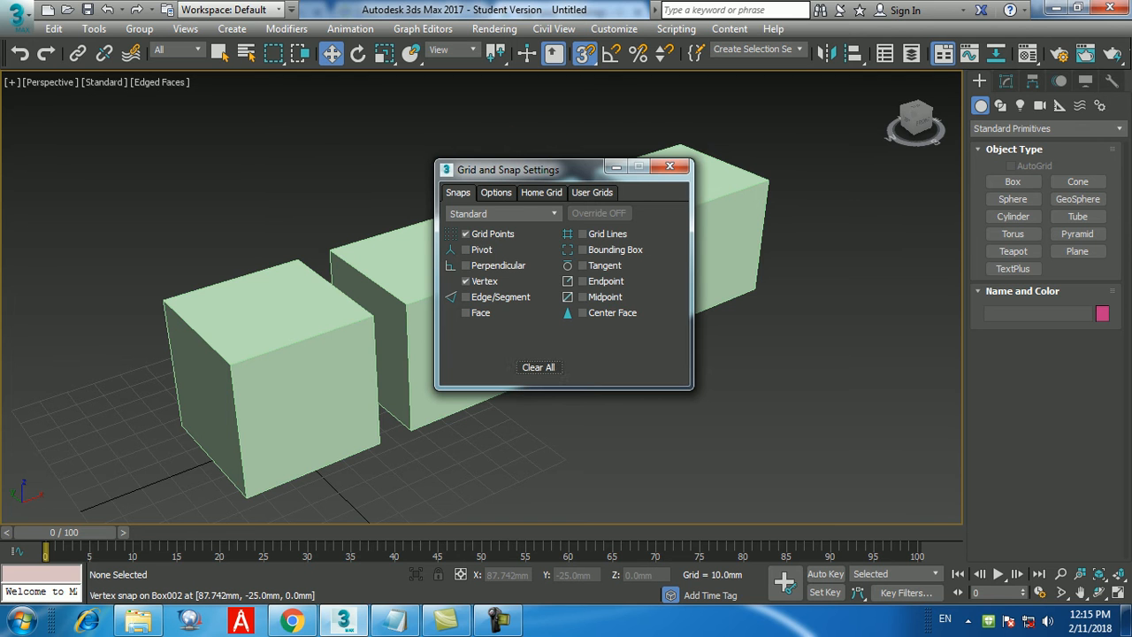
pyautogui.click(538, 367)
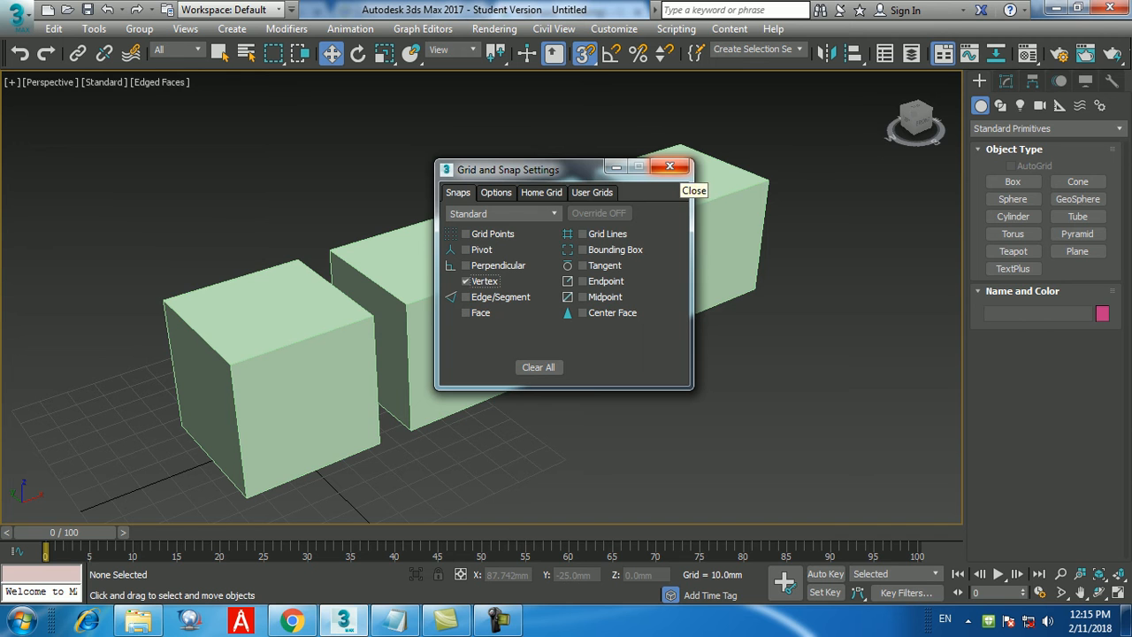
pyautogui.click(670, 166)
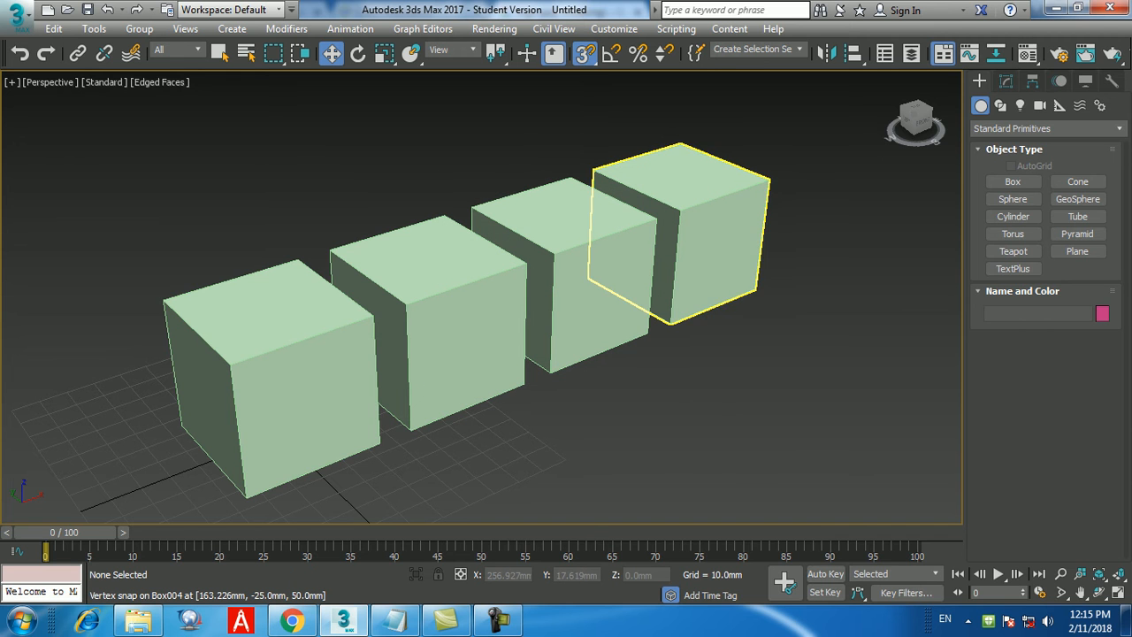
# Move the last box by its lower front corner, snapping it to the third box's upper corner at the adjoining edge
pyautogui.click(754, 225)
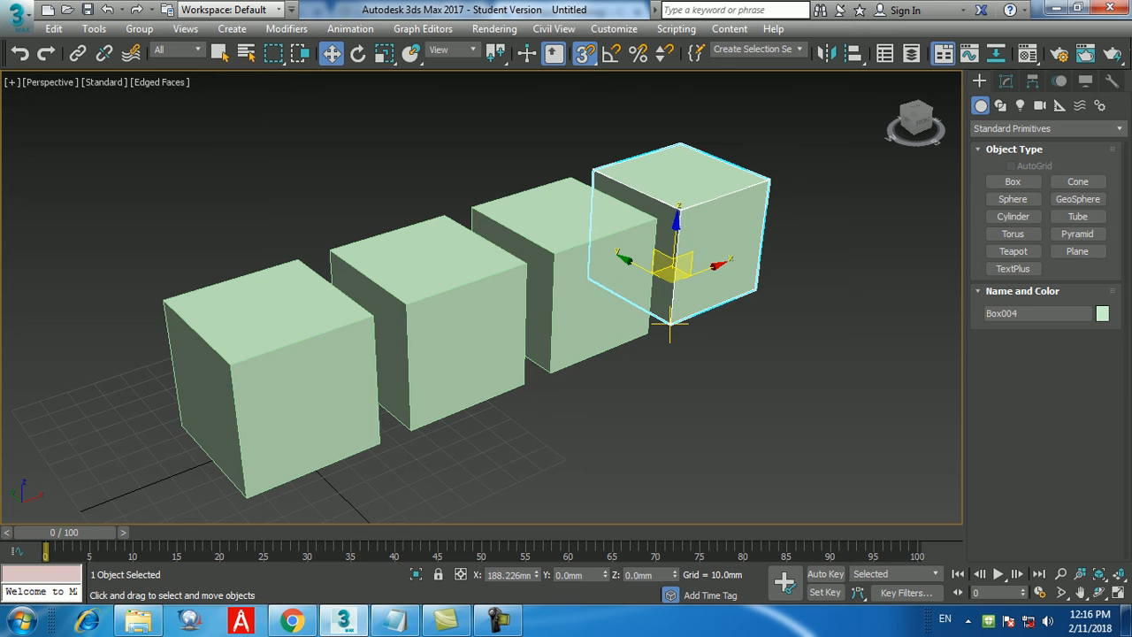
pyautogui.moveTo(669, 322); pyautogui.dragTo(656, 217)
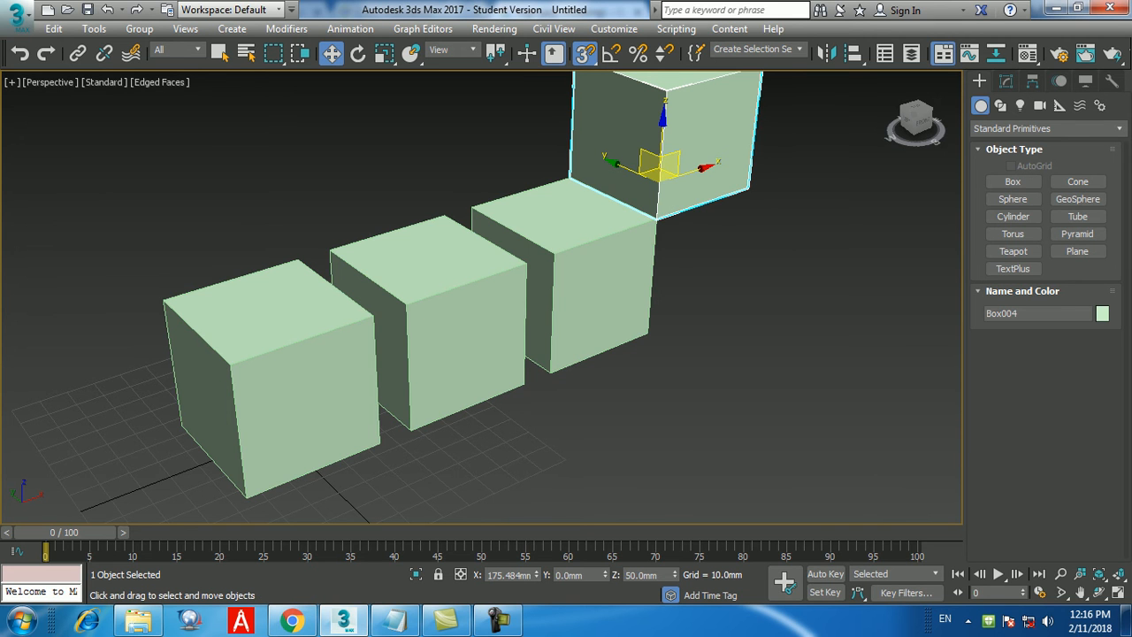
# Add the third box to the selection and move both boxes by its lower front corner onto the second box's upper corner
pyautogui.moveTo(566, 292); pyautogui.dragTo(510, 328, button='middle')
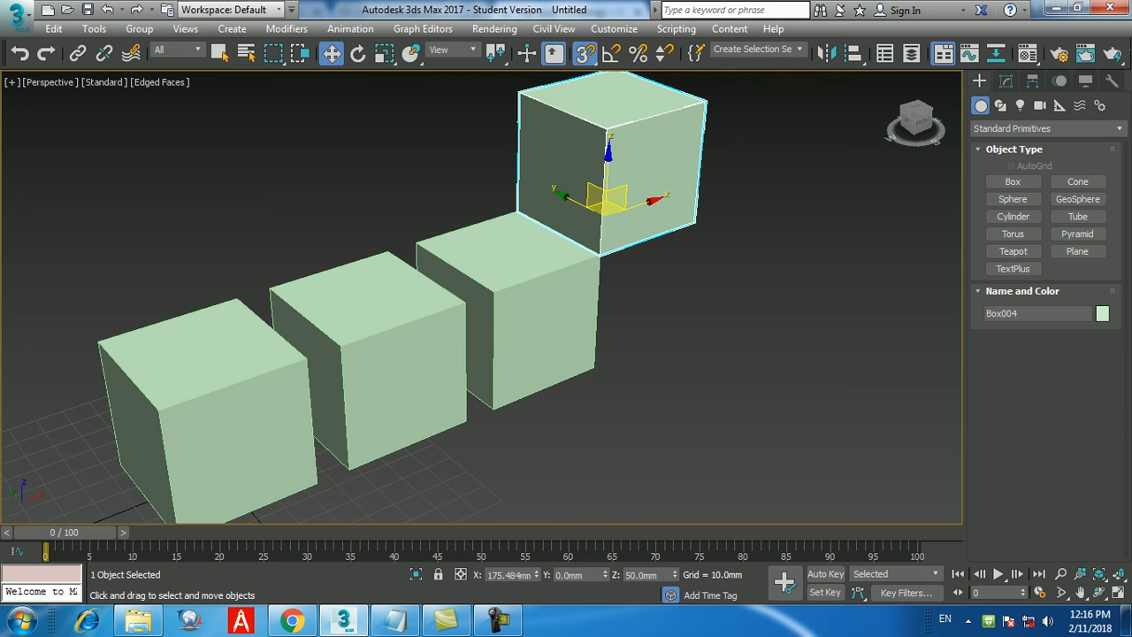
pyautogui.keyDown('ctrl'); pyautogui.click(517, 212); pyautogui.keyUp('ctrl')
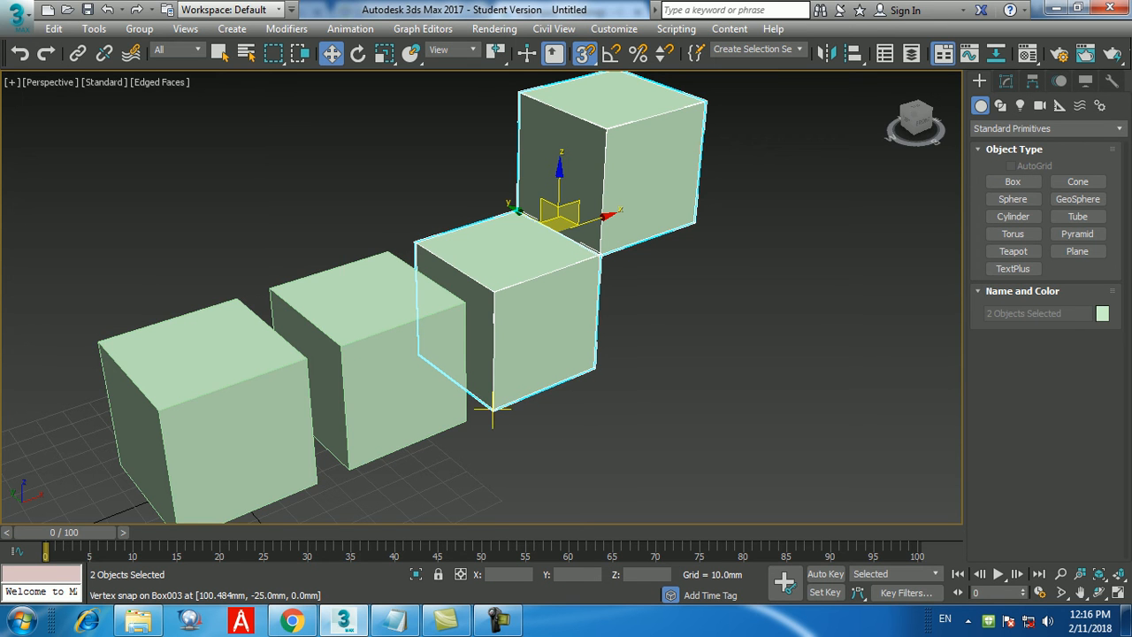
pyautogui.moveTo(493, 408); pyautogui.dragTo(466, 302)
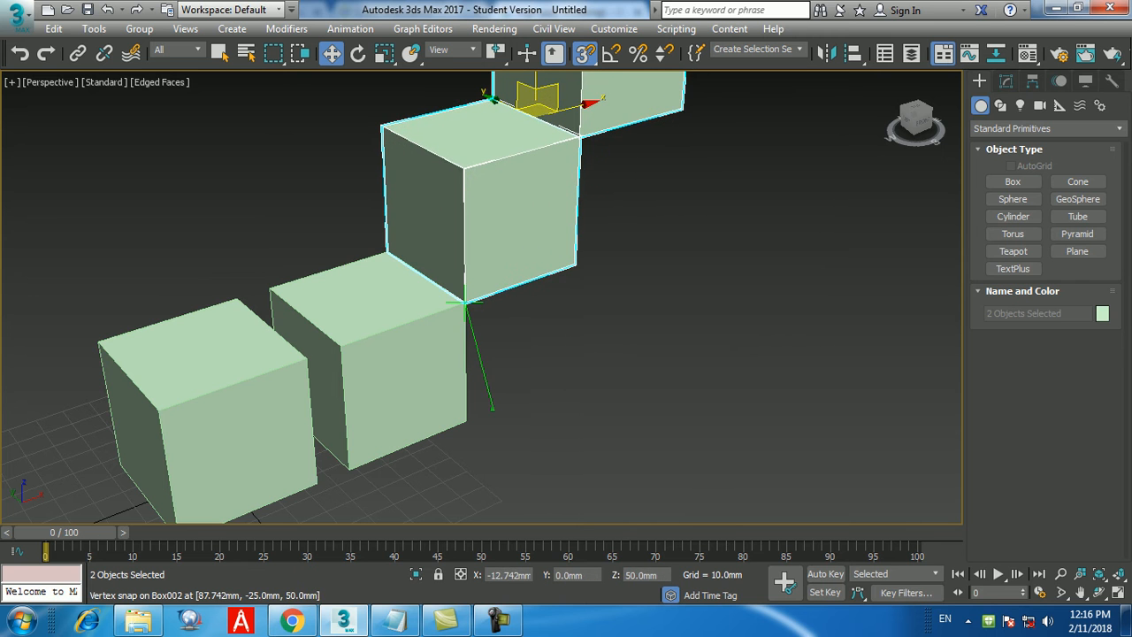
pyautogui.scroll(-4, 522, 363)
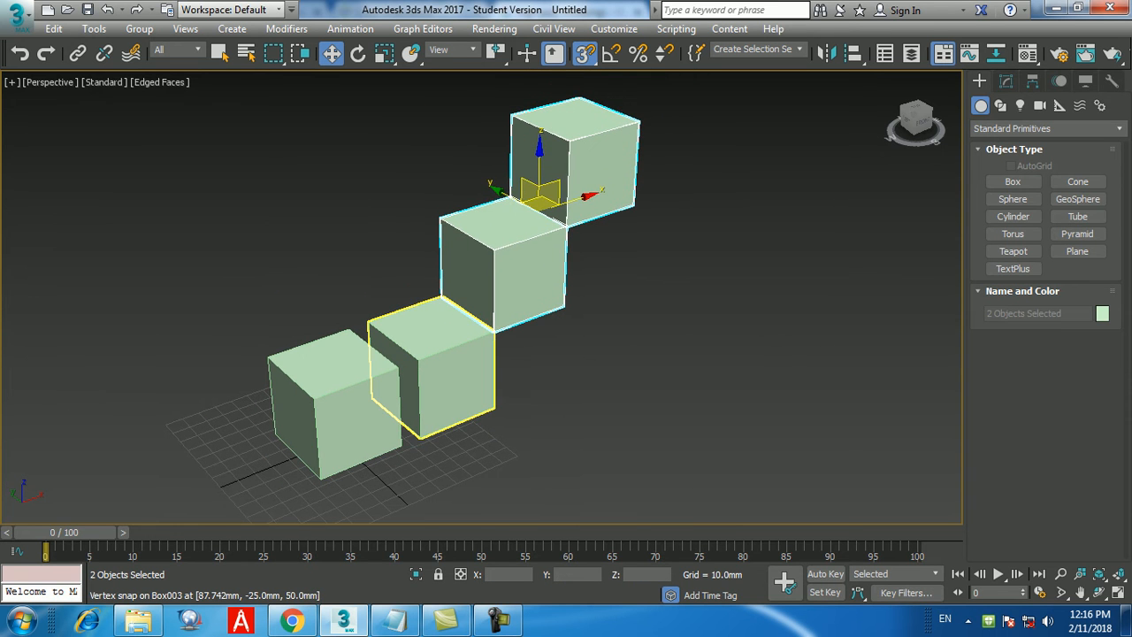
# Add the second box to the selection, snap the three boxes' lower front corner onto the first box's upper corner, and turn off 3D snapping
pyautogui.keyDown('ctrl'); pyautogui.click(420, 435); pyautogui.keyUp('ctrl')
pyautogui.moveTo(420, 435); pyautogui.dragTo(399, 366)
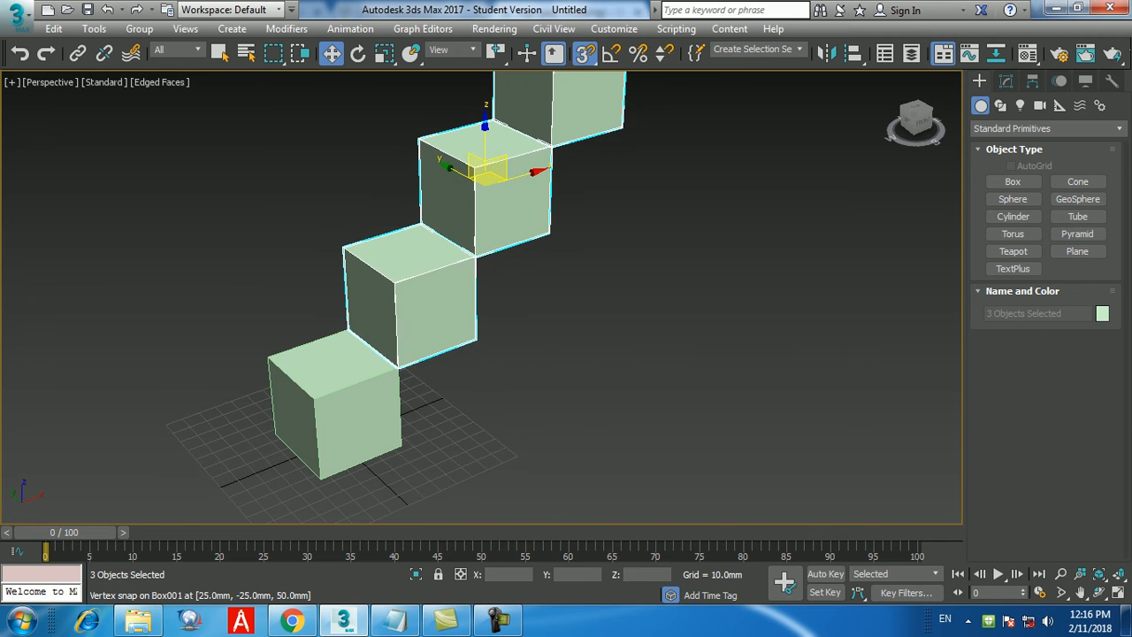
pyautogui.scroll(-4, 510, 397)
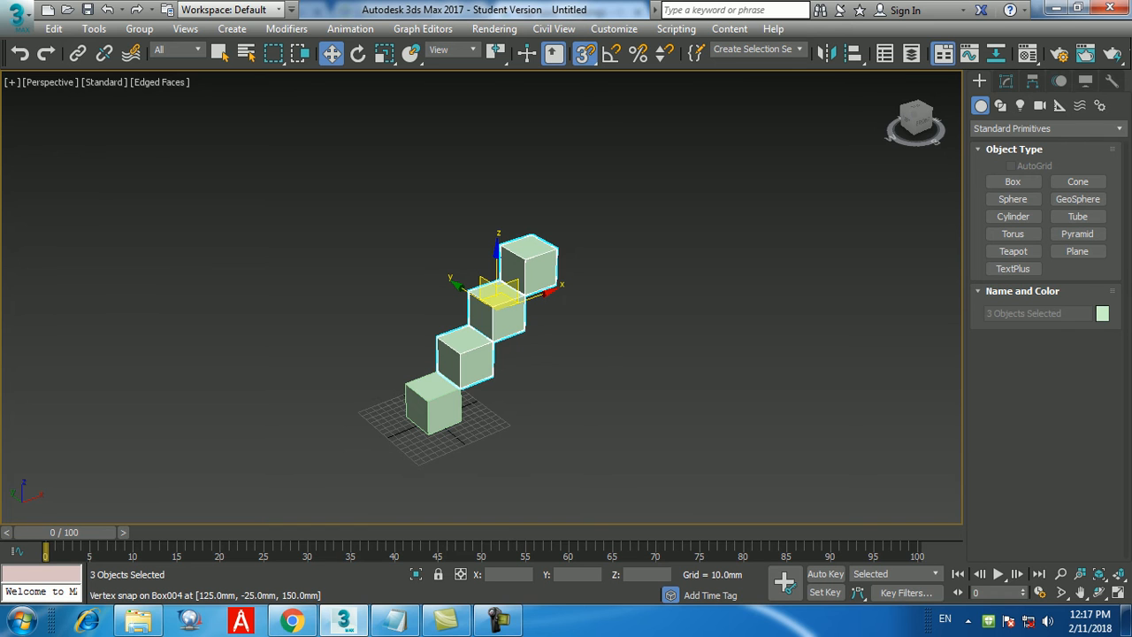
pyautogui.click(584, 53)
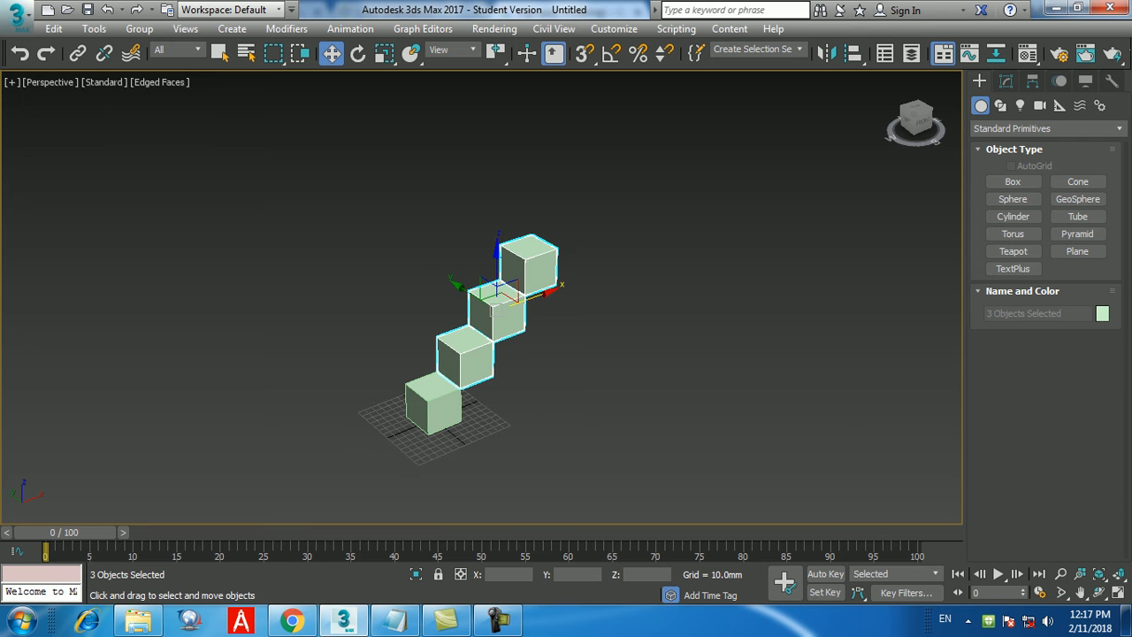
pyautogui.keyDown('alt'); pyautogui.moveTo(590, 380); pyautogui.dragTo(559, 380, button='middle'); pyautogui.keyUp('alt')
pyautogui.scroll(5, 567, 395)
pyautogui.scroll(-2, 559, 380)
pyautogui.scroll(-4, 561, 389)
# Switch to the Notepad class notes, add the line "using the Mirror tool" below the snap shortcut, and minimize the notes
pyautogui.click(395, 619)
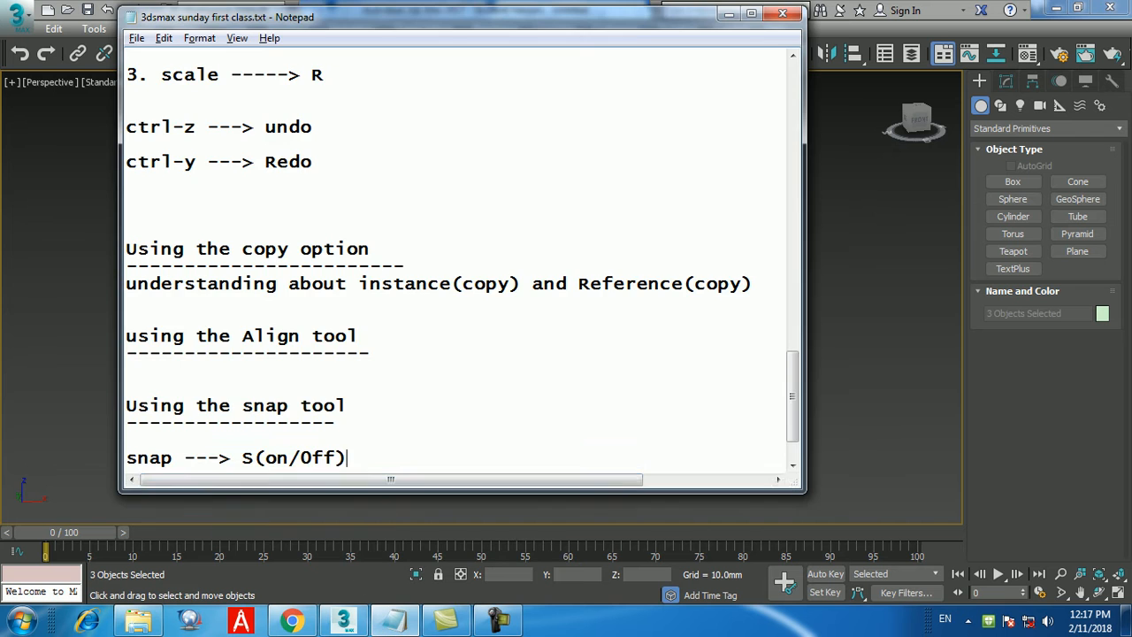
pyautogui.press('Return')
pyautogui.press('Return')
pyautogui.write('use')
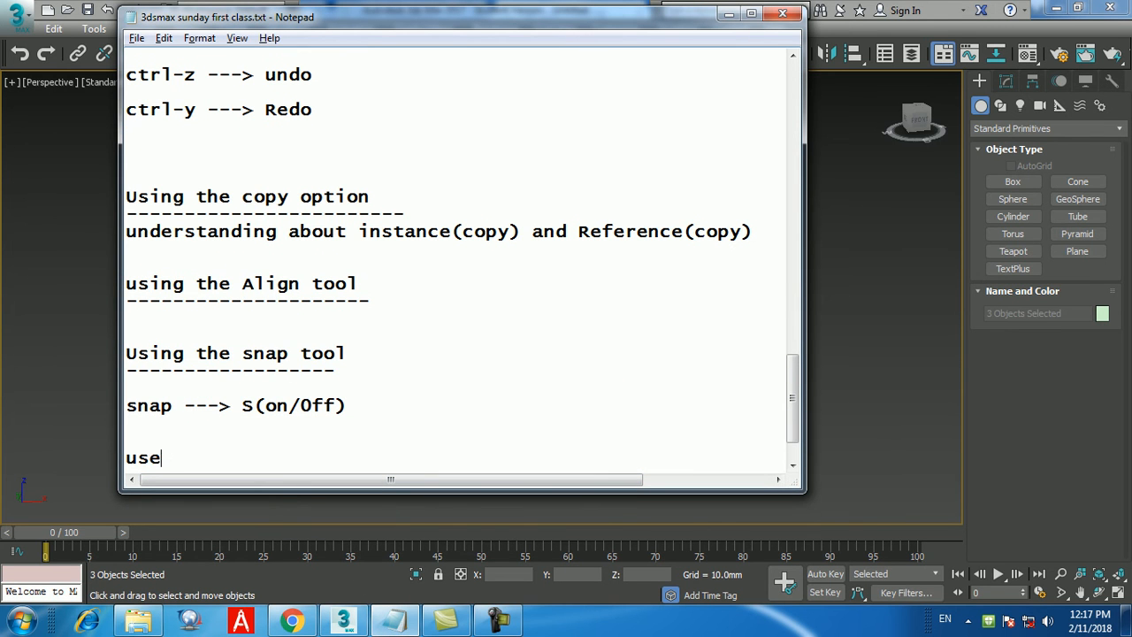
pyautogui.press('BackSpace')
pyautogui.write('ing the Mirror tool')
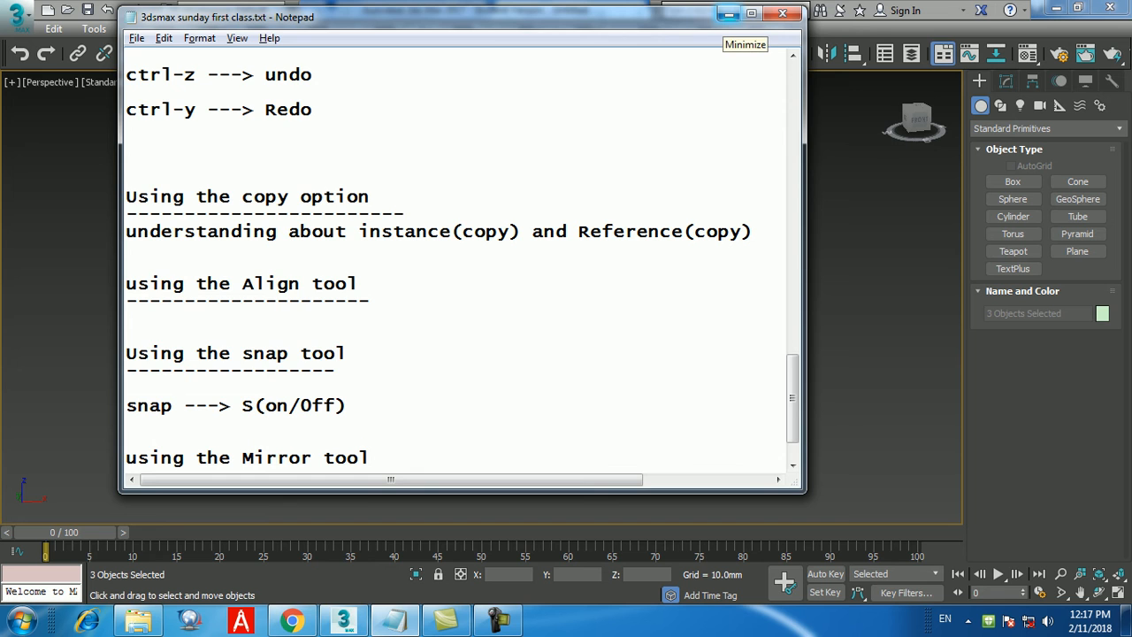
pyautogui.click(729, 14)
pyautogui.moveTo(679, 182); pyautogui.dragTo(283, 510)
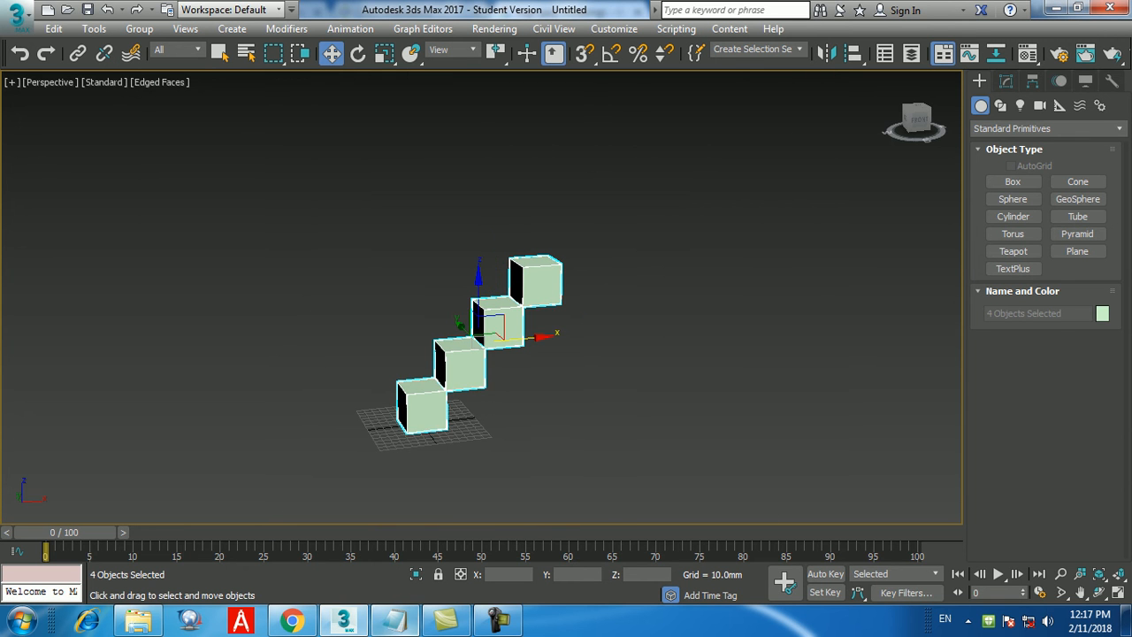
pyautogui.click(394, 620)
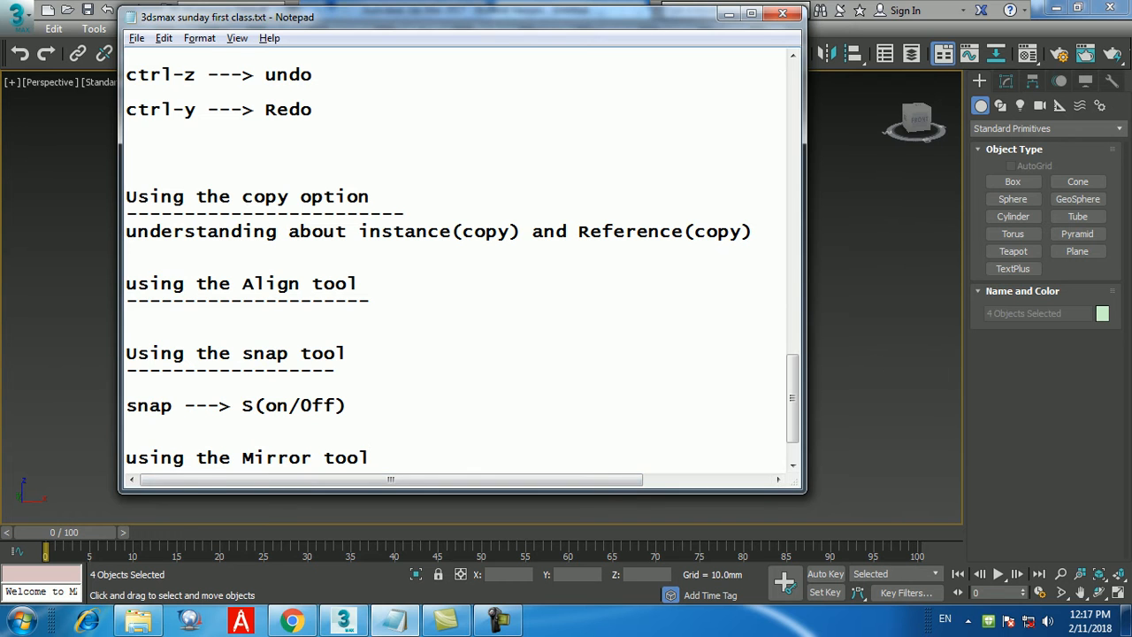
pyautogui.click(729, 14)
pyautogui.click(646, 363)
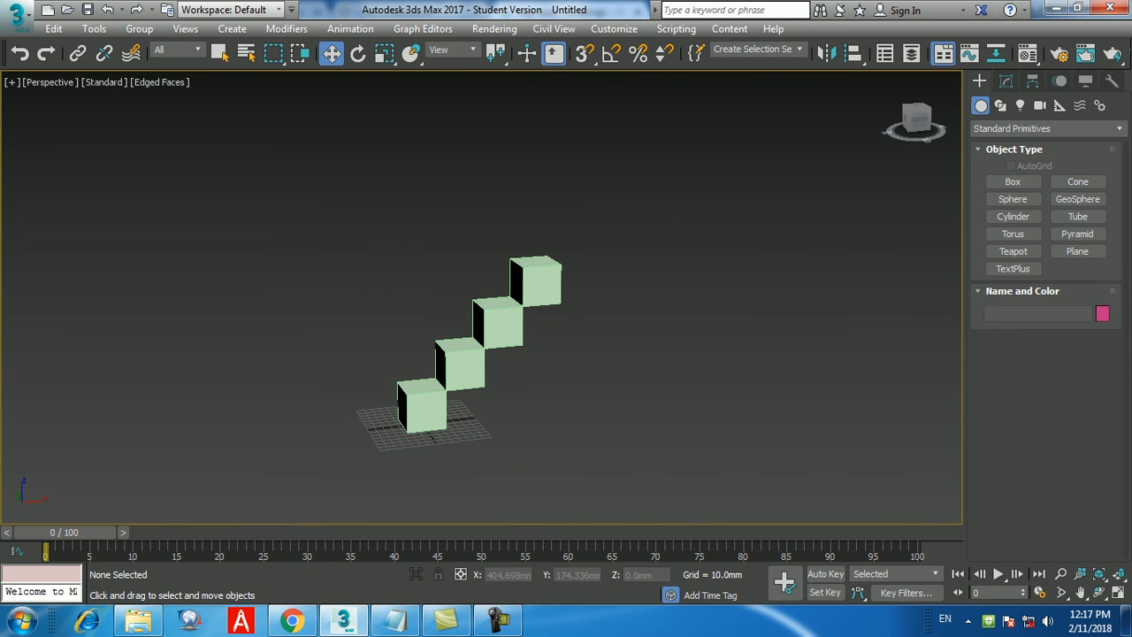
# Mirror all four stacked boxes about the X axis as a copy with a 200 mm offset, and clear the selection
pyautogui.hotkey('ctrl', 'a')
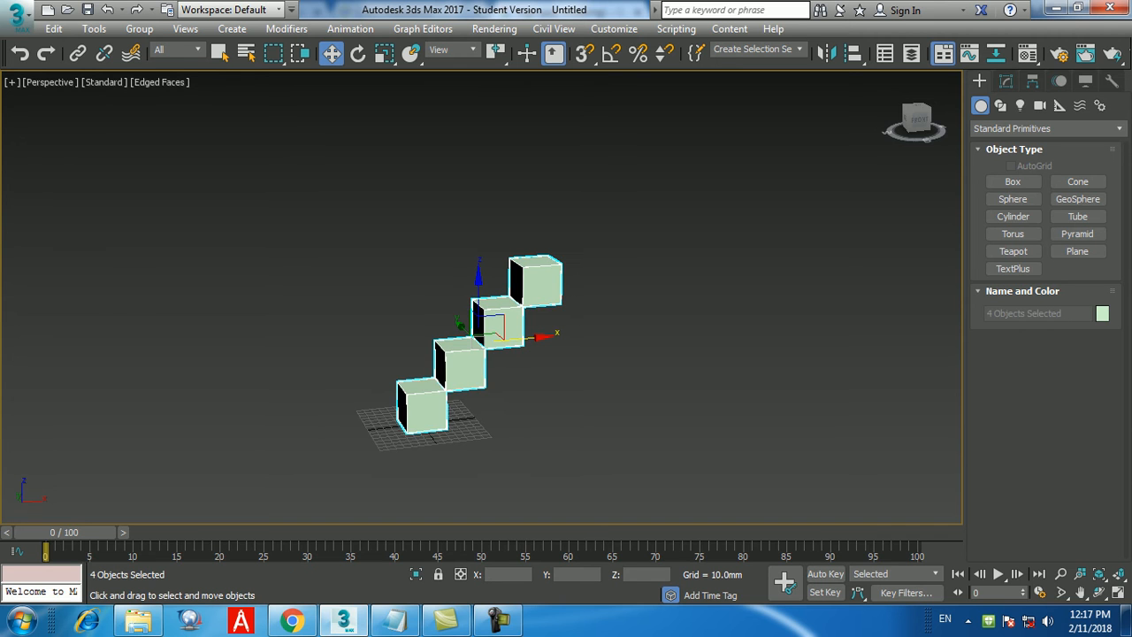
pyautogui.scroll(4, 592, 337)
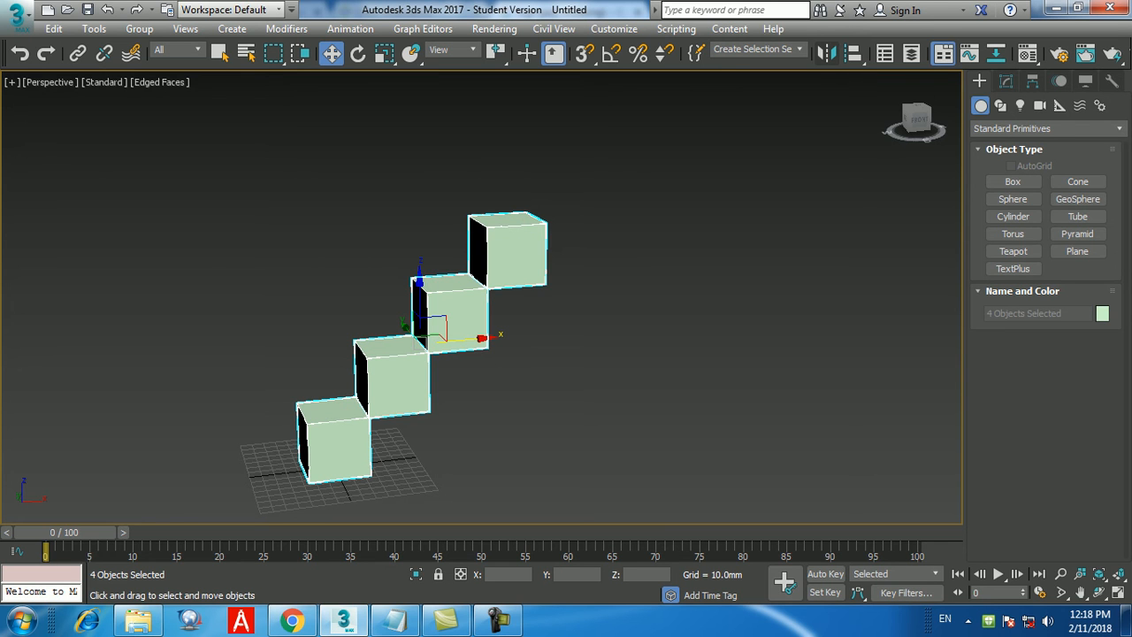
pyautogui.click(825, 53)
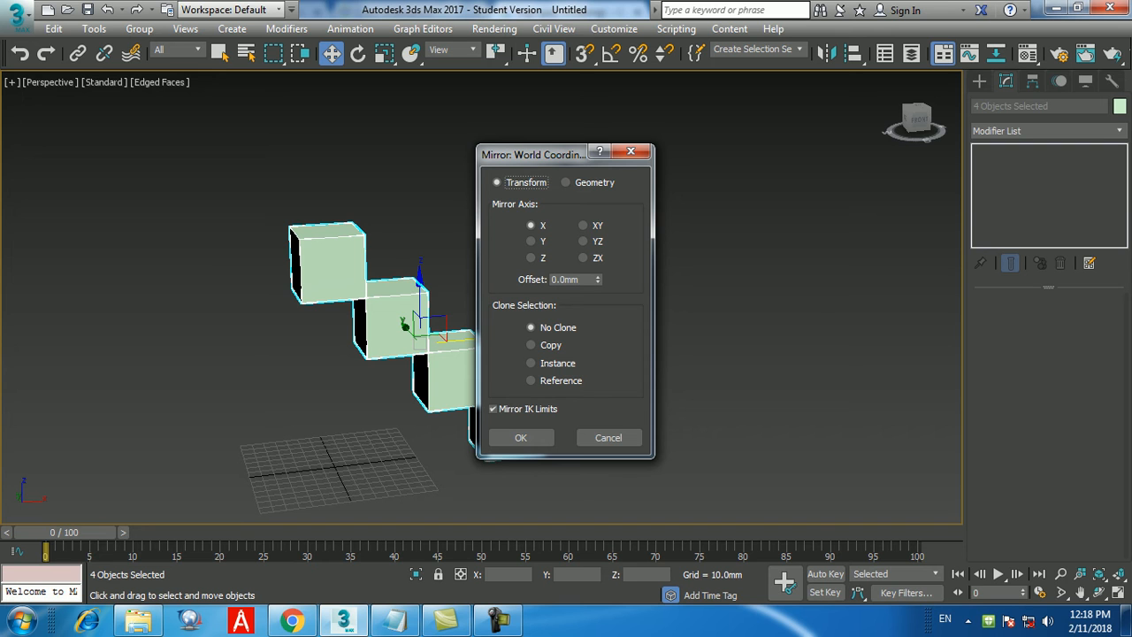
pyautogui.click(549, 345)
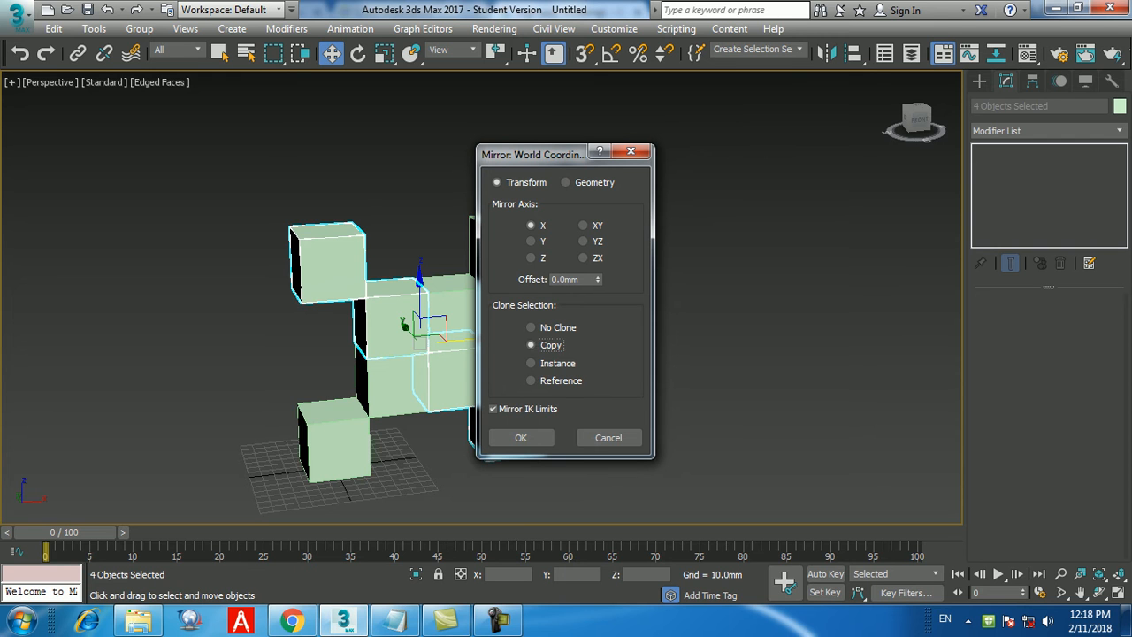
pyautogui.doubleClick(568, 280)
pyautogui.write('200')
pyautogui.press('Return')
pyautogui.moveTo(540, 154); pyautogui.dragTo(896, 92)
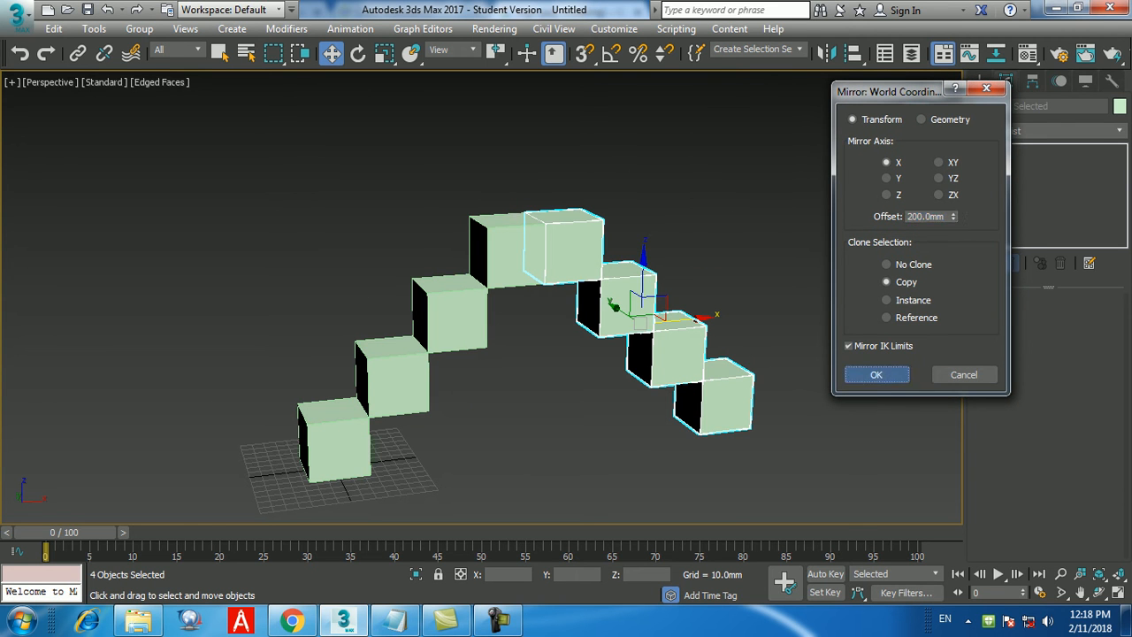
pyautogui.click(875, 374)
pyautogui.click(849, 380)
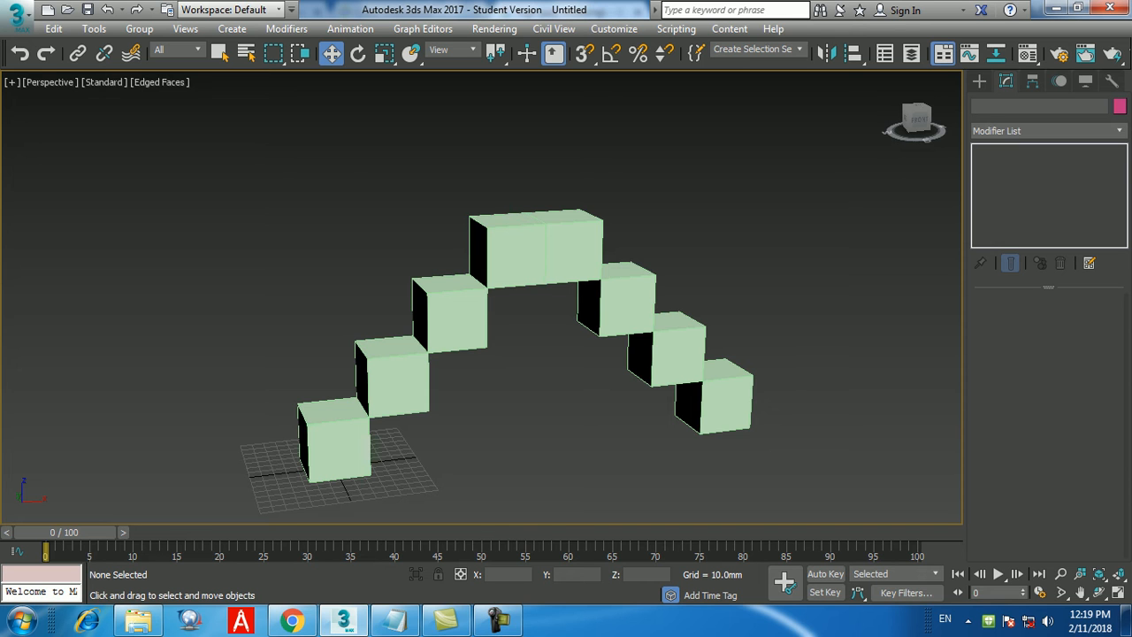
# Reset the scene to an empty default file and confirm the reset
pyautogui.click(16, 18)
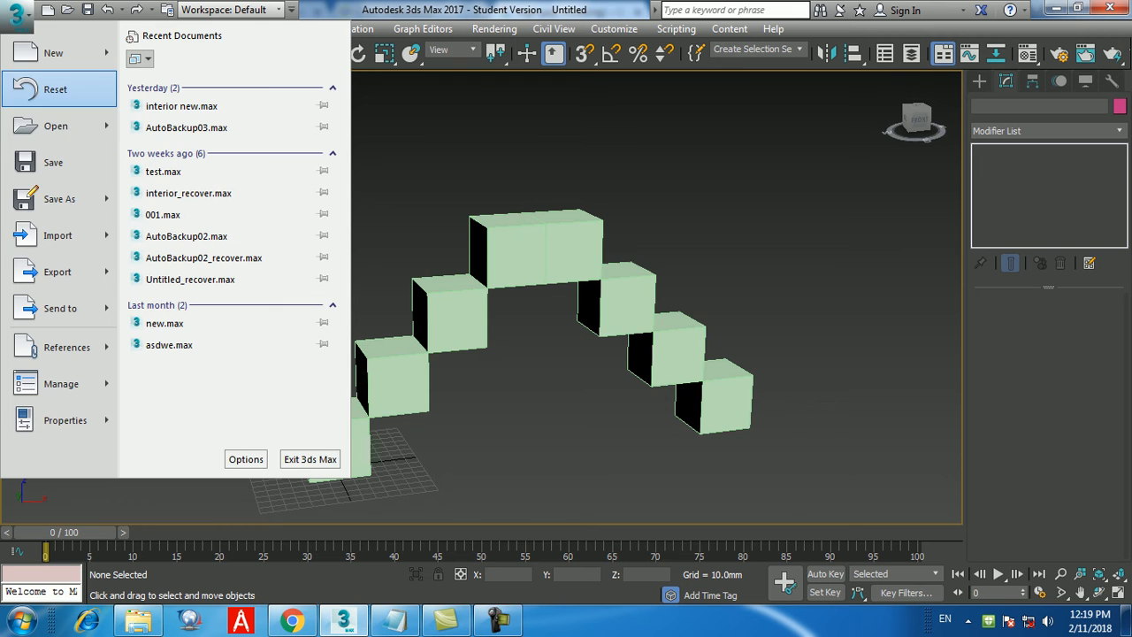
pyautogui.click(55, 89)
pyautogui.click(564, 335)
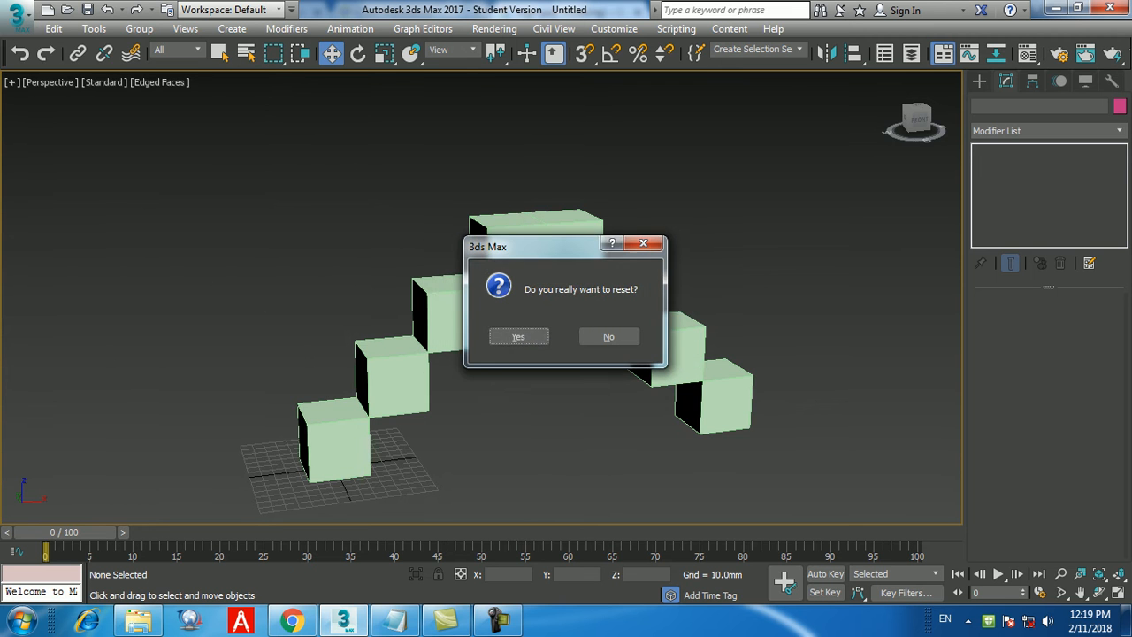
pyautogui.click(519, 336)
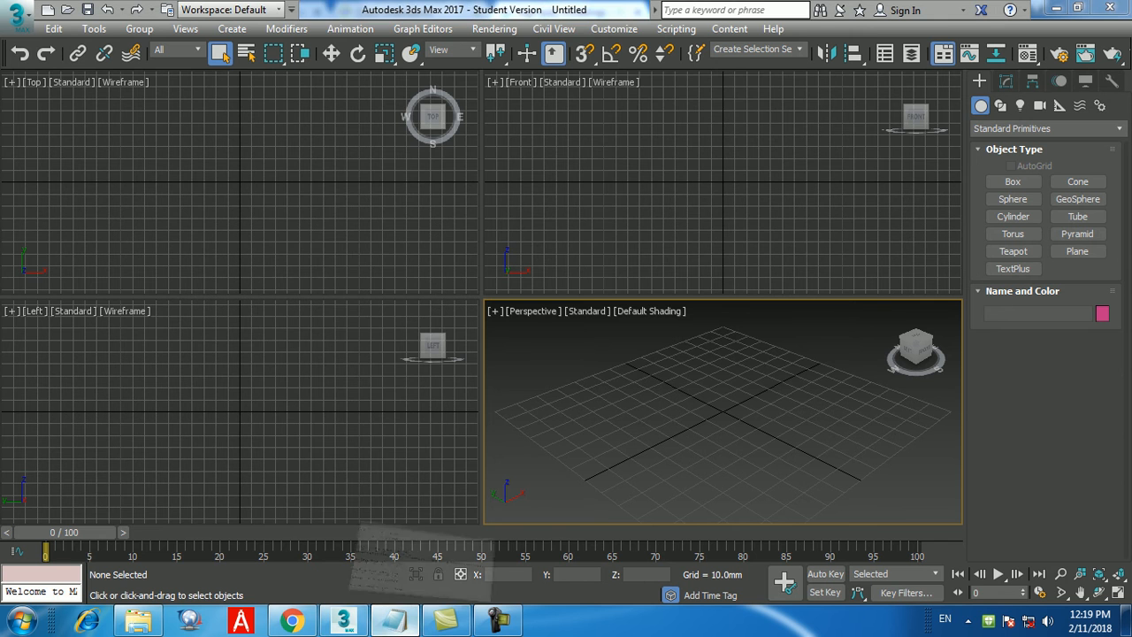
# Switch to the Notepad class notes and underline the "using the Mirror tool" heading with a row of dashes
pyautogui.click(394, 619)
pyautogui.press('Return')
pyautogui.write('-')
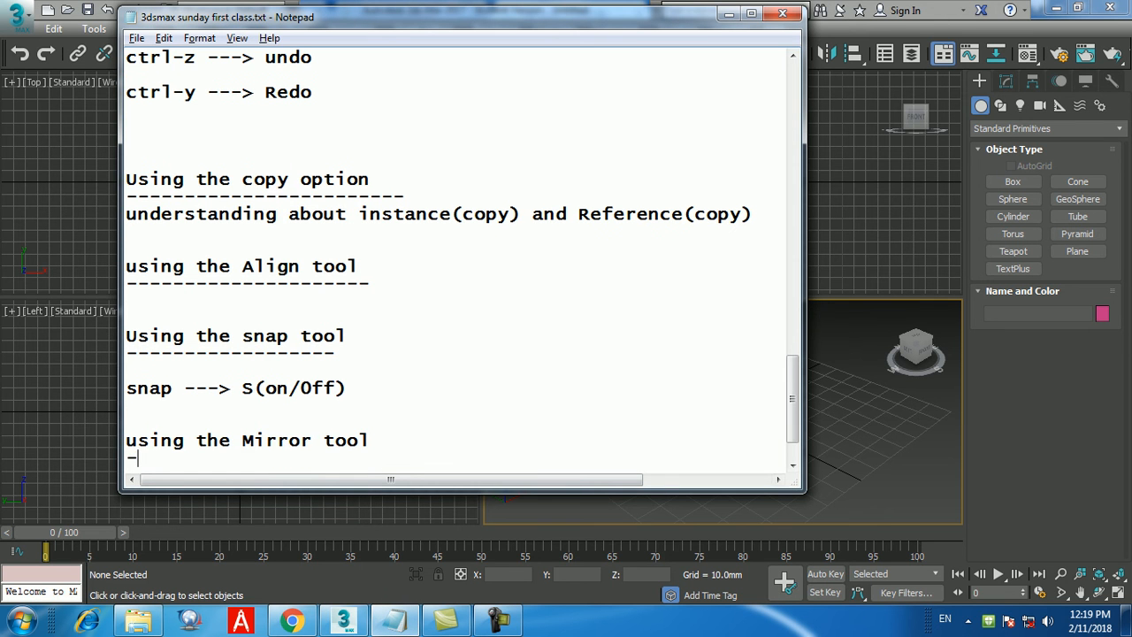
pyautogui.write('-----------------------------------------')
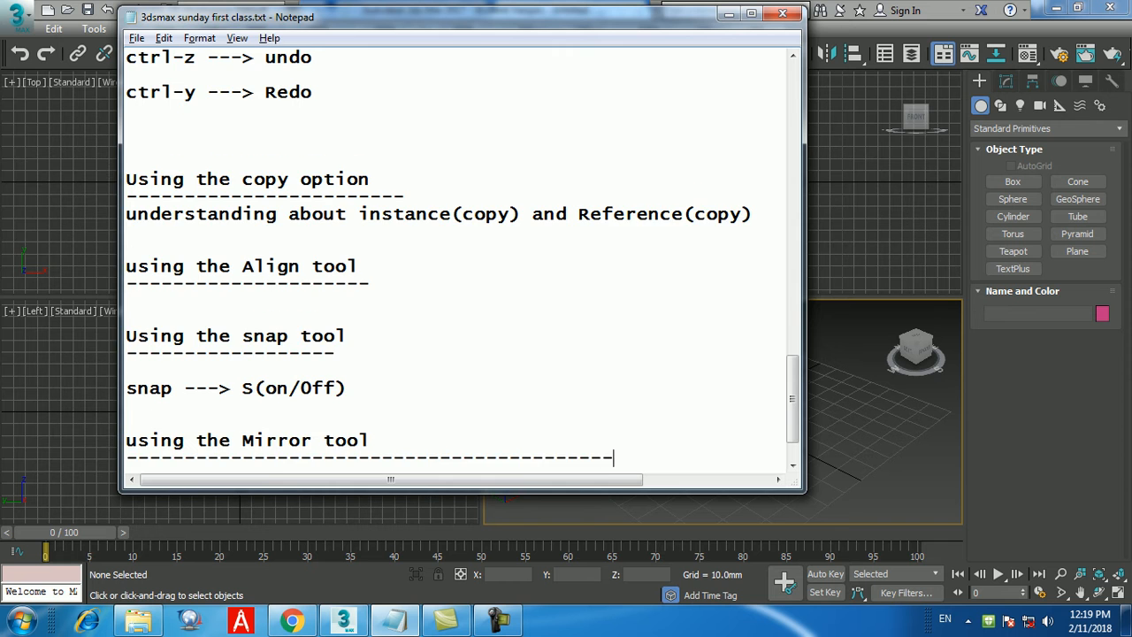
# Add the heading "Using the Modifier list" below the Mirror tool section and underline it with dashes
pyautogui.press('Return')
pyautogui.press('Return')
pyautogui.press('Return')
pyautogui.press('Return')
pyautogui.press('Return')
pyautogui.press('Up')
pyautogui.press('Up')
pyautogui.press('Up')
pyautogui.write('U')
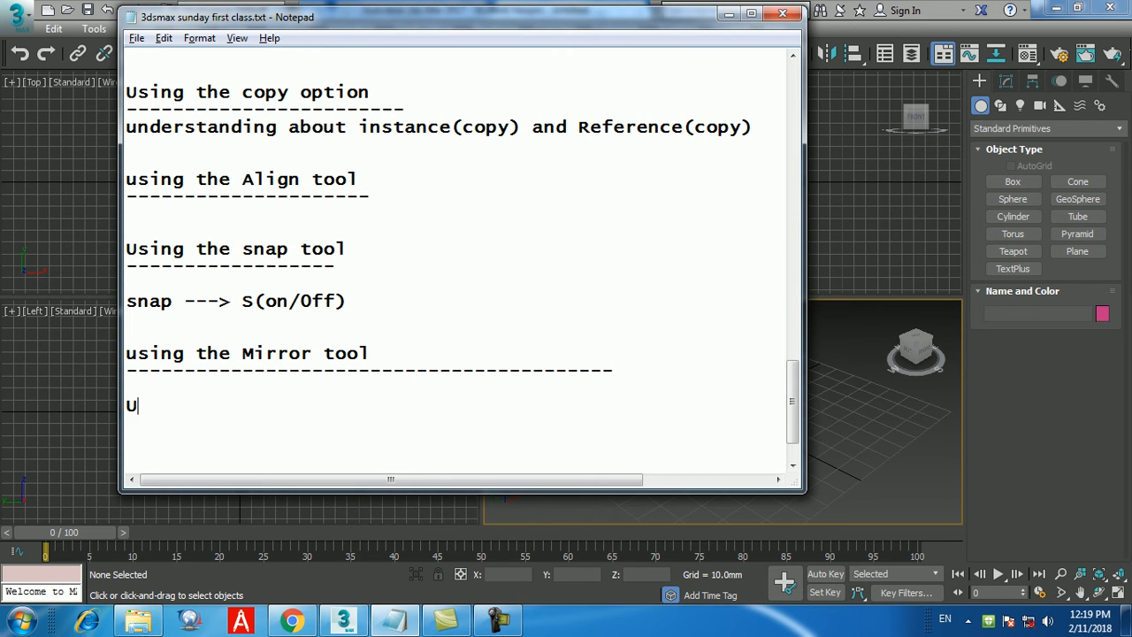
pyautogui.write('sing the ')
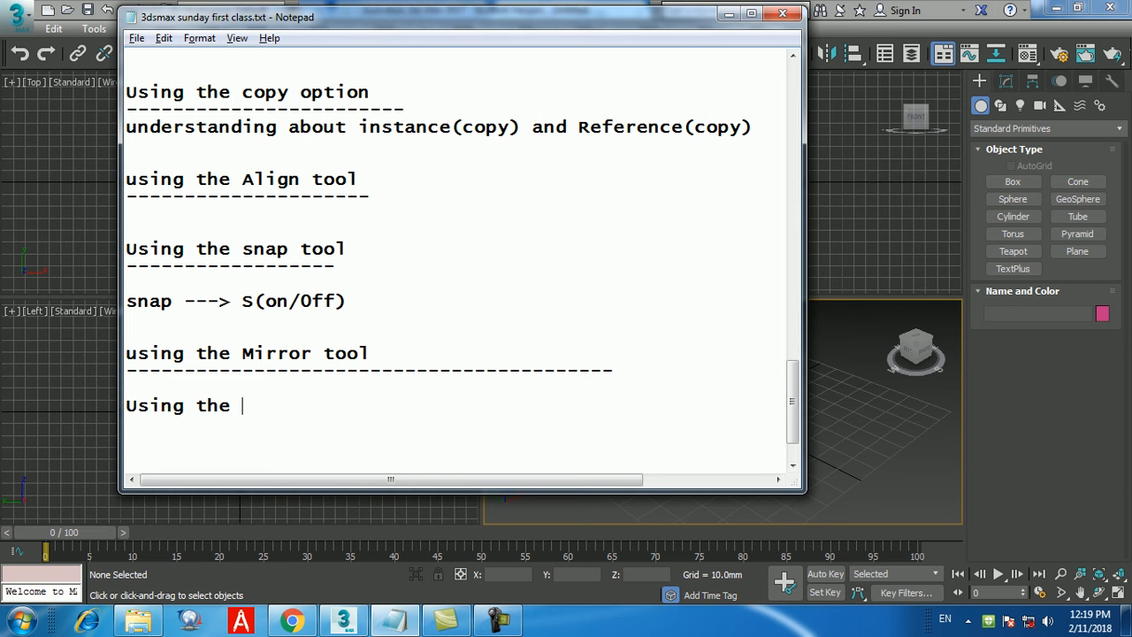
pyautogui.write('Modifier list')
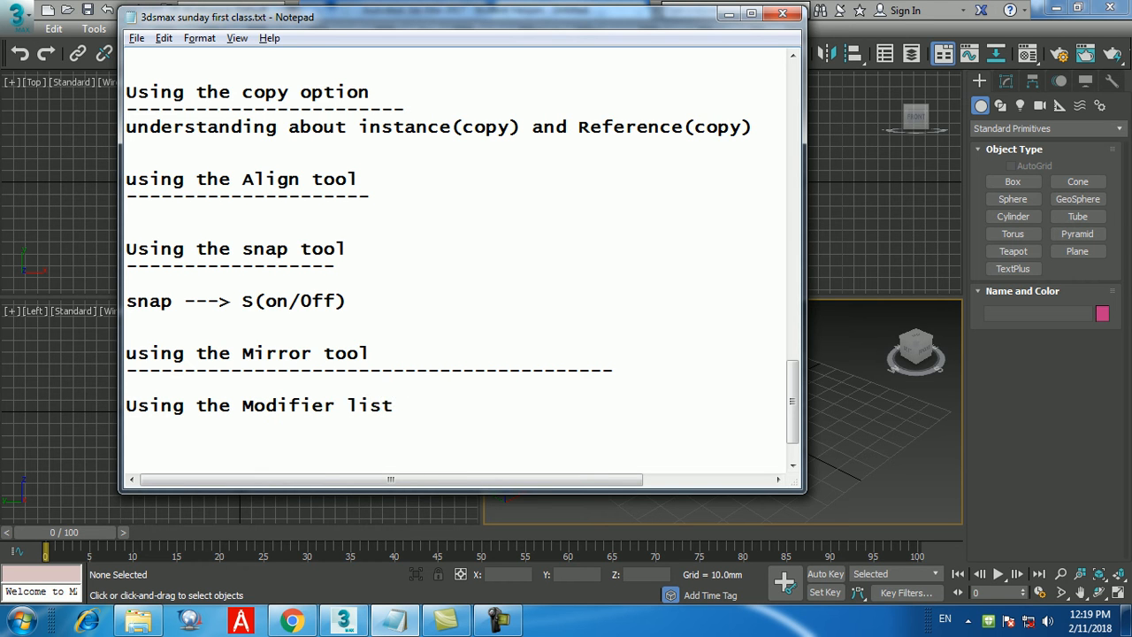
pyautogui.press('Return')
pyautogui.write('----------------------------')
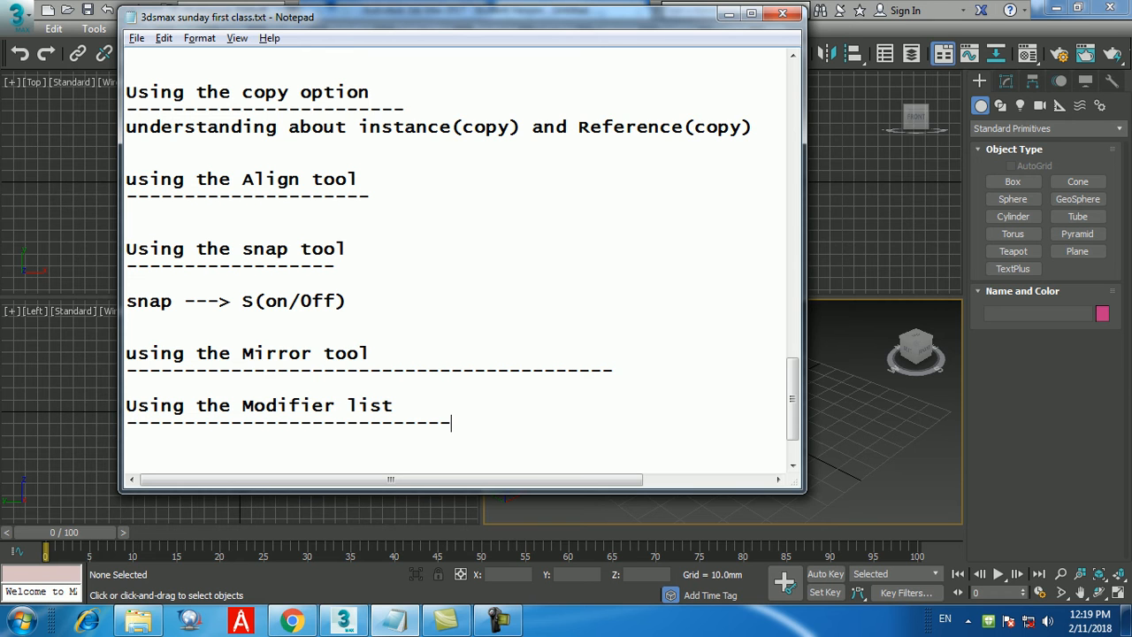
# Add "1.Taper" as the first entry under the Modifier list heading
pyautogui.press('Return')
pyautogui.press('Return')
pyautogui.write('1.Taper')
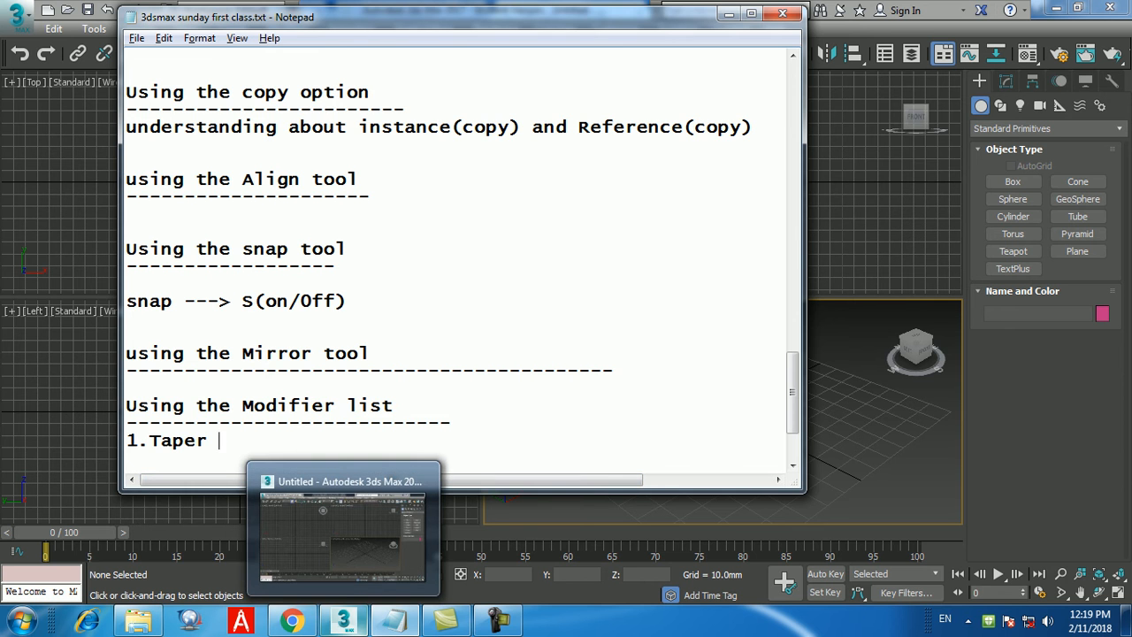
# Switch to 3ds Max, maximize the Perspective viewport, and create a box at the origin with length 50, width 50 and height 300 mm
pyautogui.click(344, 622)
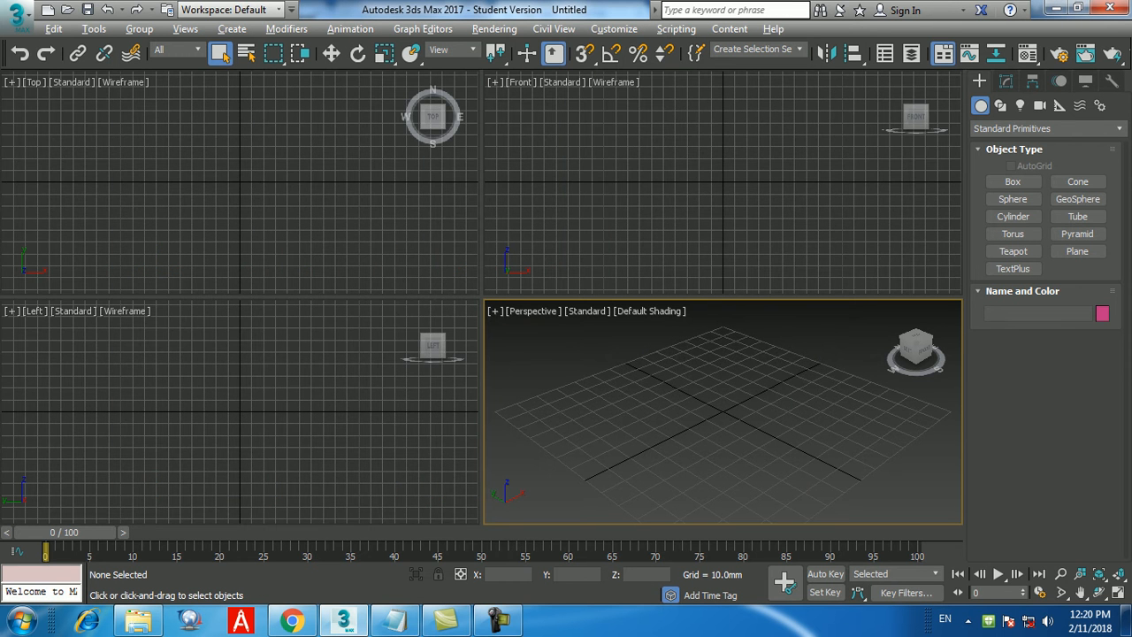
pyautogui.hotkey('alt', 'w')
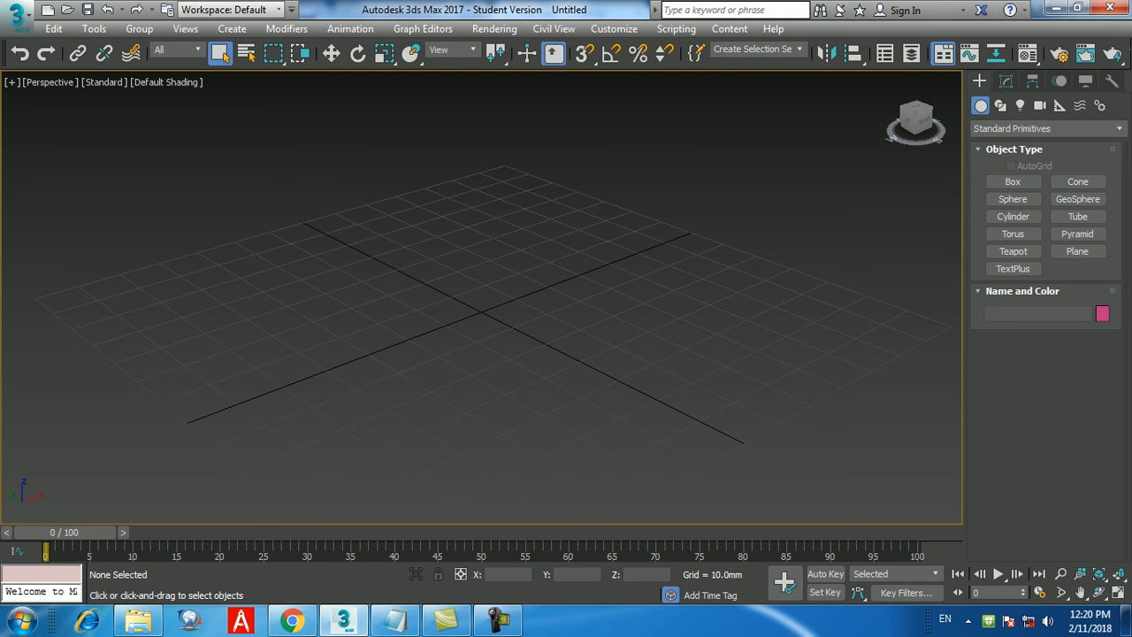
pyautogui.click(1013, 181)
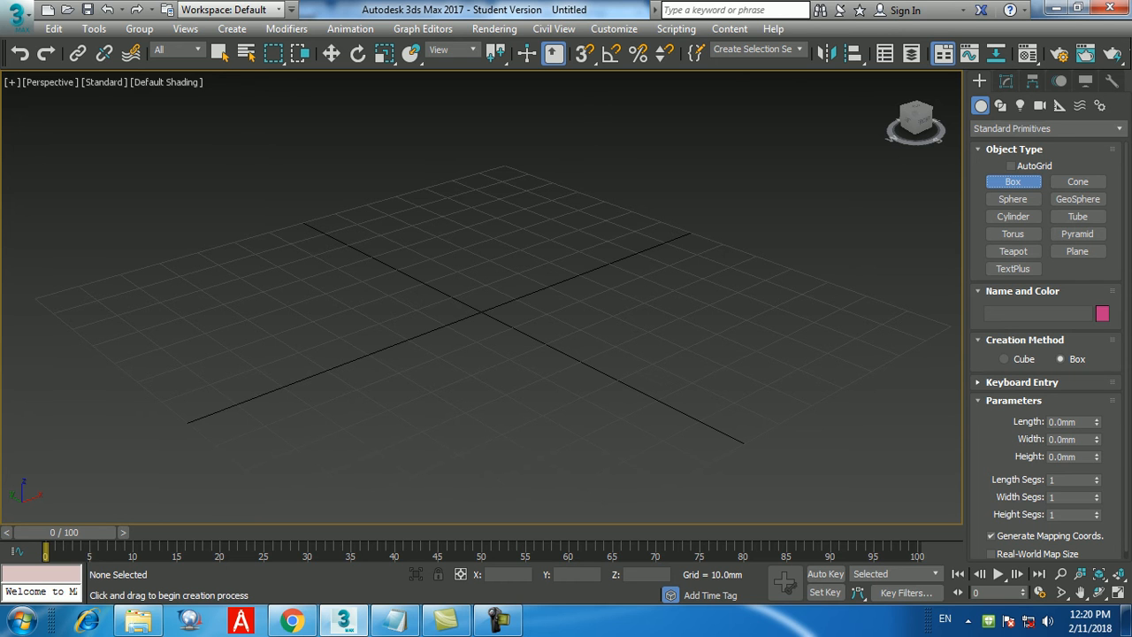
pyautogui.click(1022, 382)
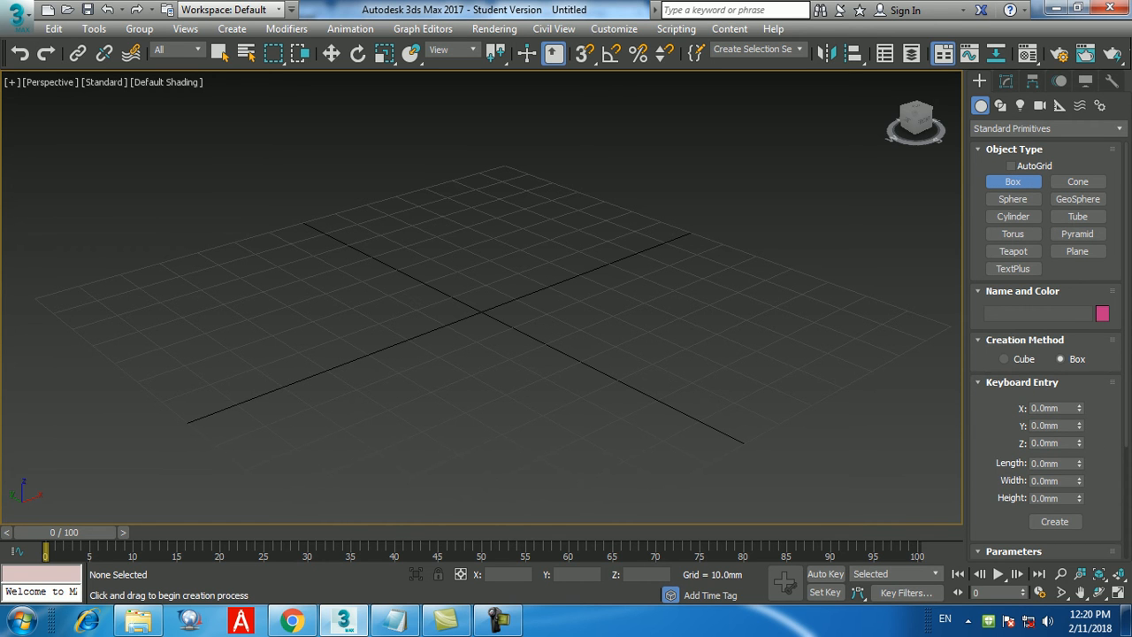
pyautogui.doubleClick(1044, 463)
pyautogui.write('50')
pyautogui.press('Return')
pyautogui.press('Tab')
pyautogui.write('50')
pyautogui.press('Return')
pyautogui.press('Tab')
pyautogui.write('300')
pyautogui.press('Return')
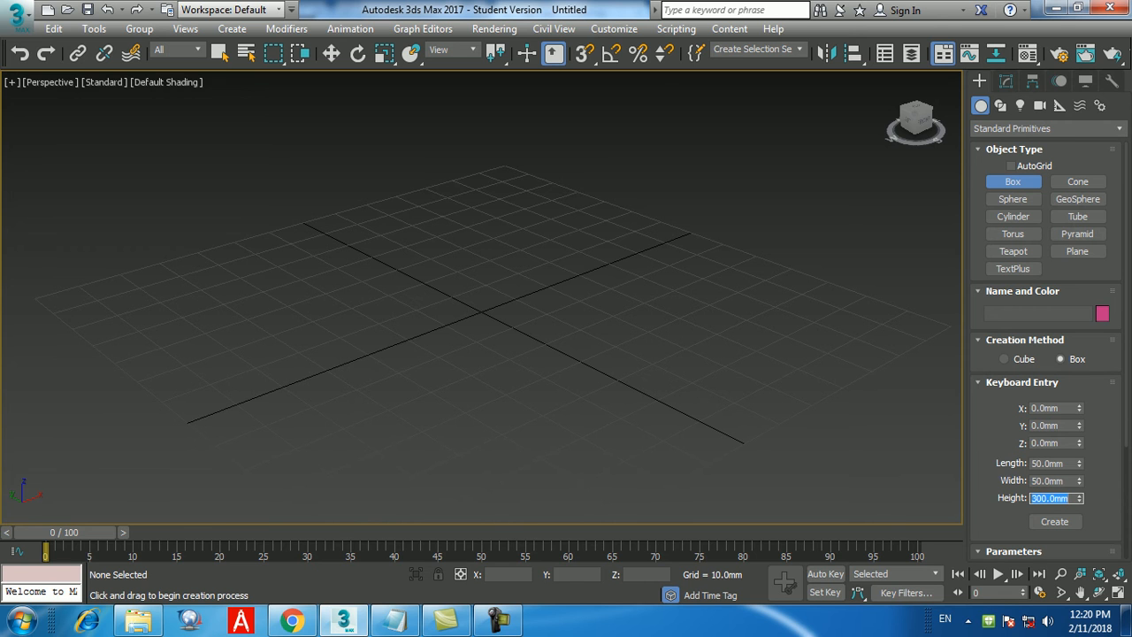
pyautogui.click(1054, 521)
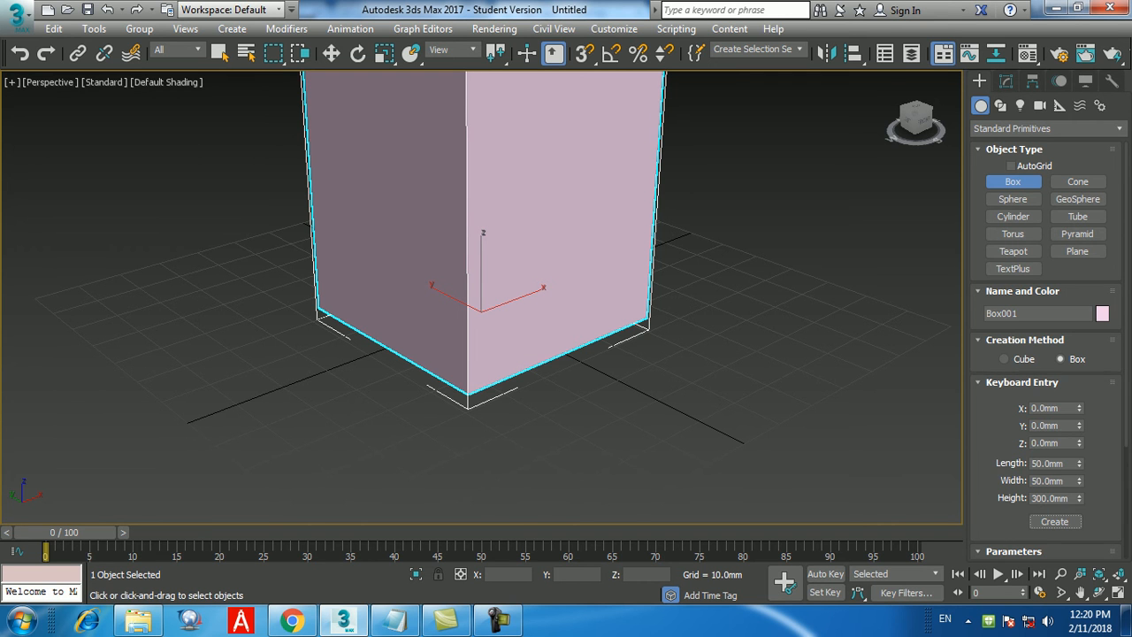
pyautogui.rightClick(659, 349)
# Display edged faces on the tall box in the Perspective viewport
pyautogui.moveTo(659, 349); pyautogui.dragTo(659, 399, button='middle')
pyautogui.scroll(-7, 659, 399)
pyautogui.scroll(3, 672, 390)
pyautogui.scroll(-3, 563, 319)
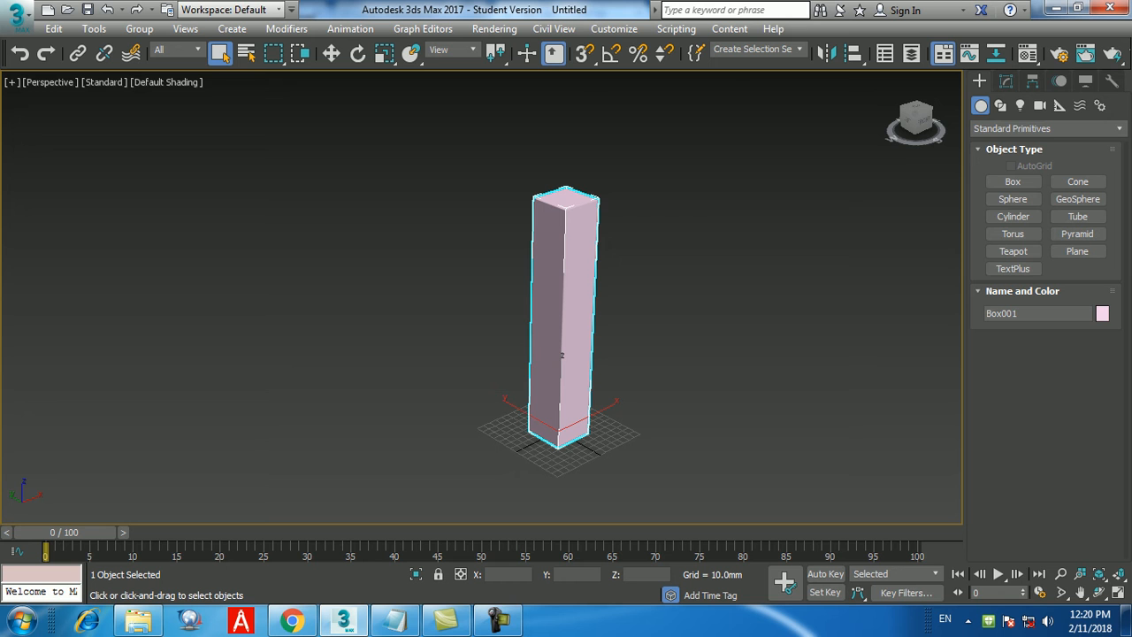
pyautogui.press('F4')
pyautogui.scroll(3, 561, 356)
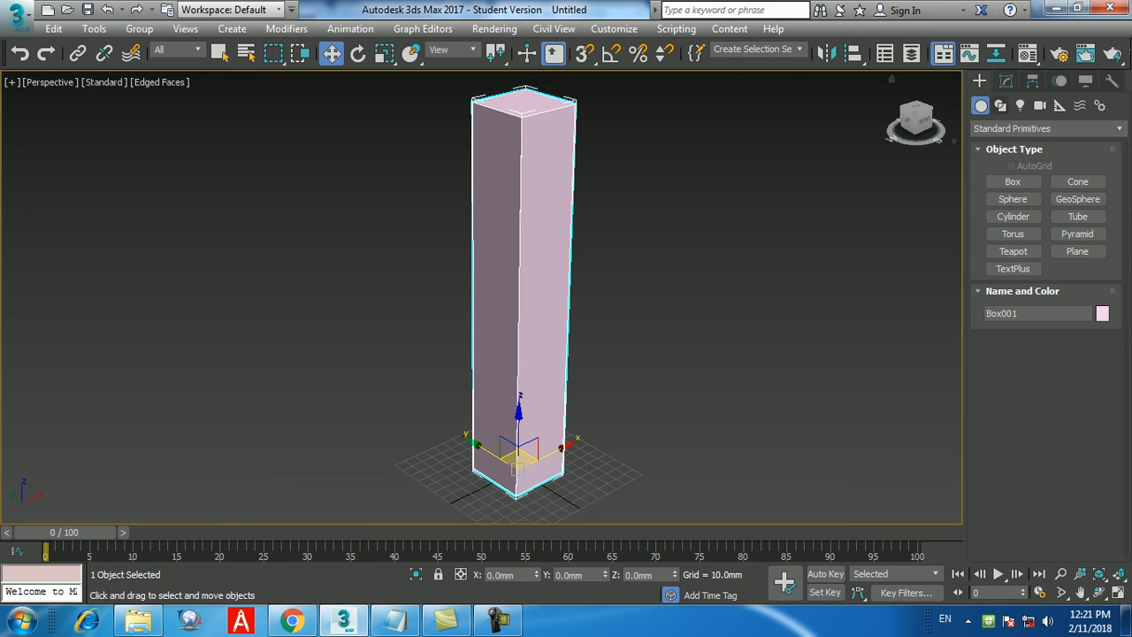
# Set the tall box's length, width and height segments to 10 each
pyautogui.click(1006, 81)
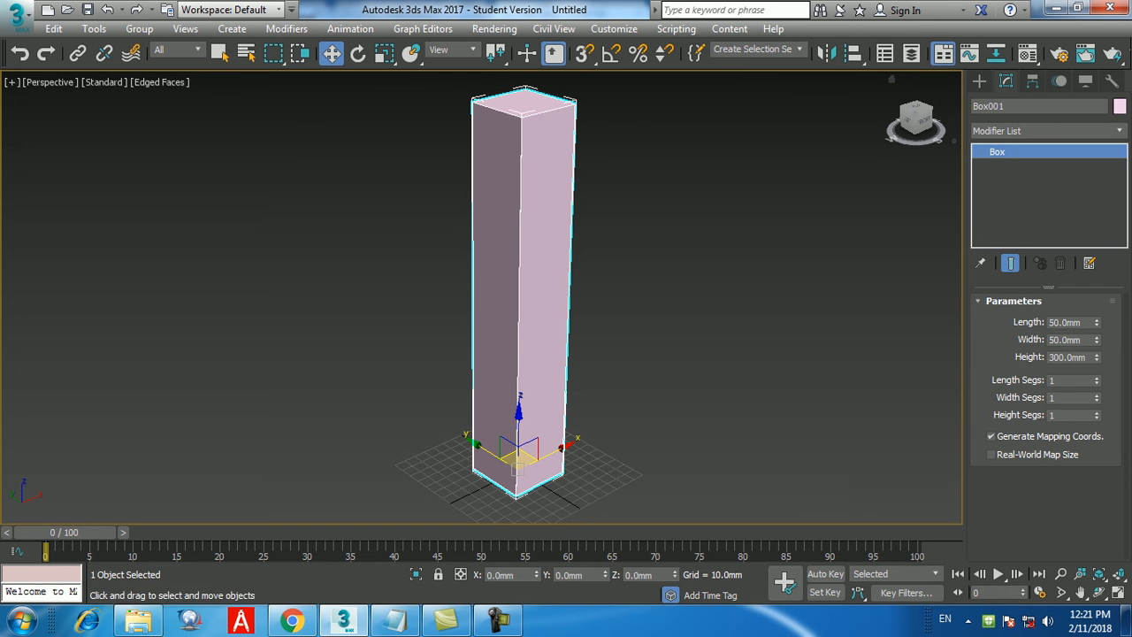
pyautogui.doubleClick(1064, 380)
pyautogui.write('10')
pyautogui.press('Return')
pyautogui.press('Tab')
pyautogui.write('10')
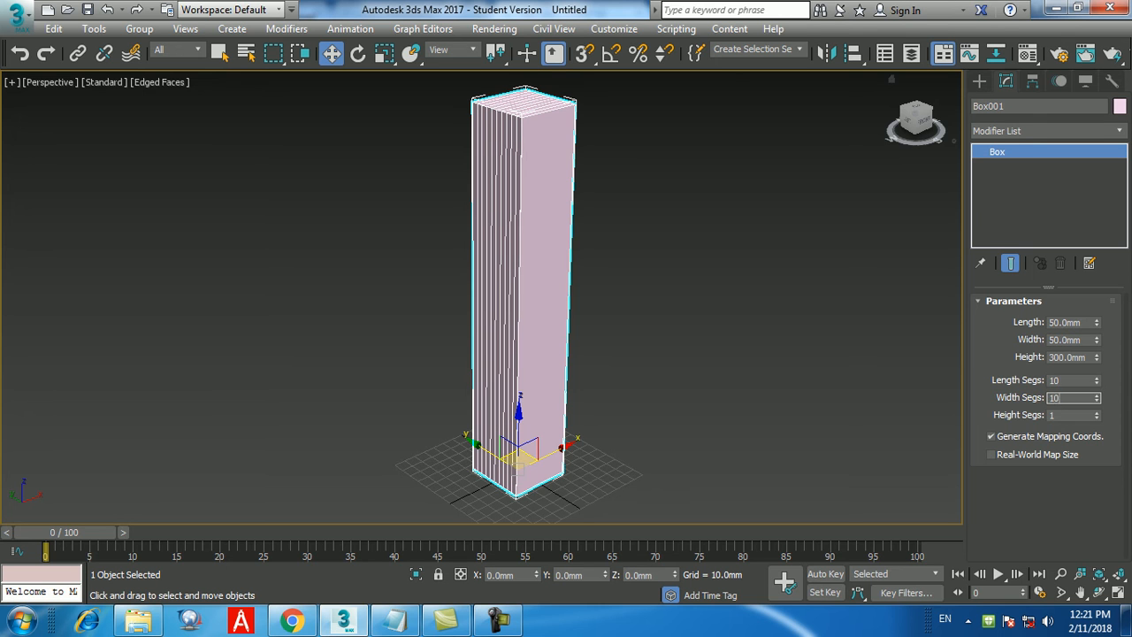
pyautogui.press('Return')
pyautogui.press('Tab')
pyautogui.write('10')
pyautogui.press('Return')
pyautogui.moveTo(530, 301); pyautogui.dragTo(500, 329, button='middle')
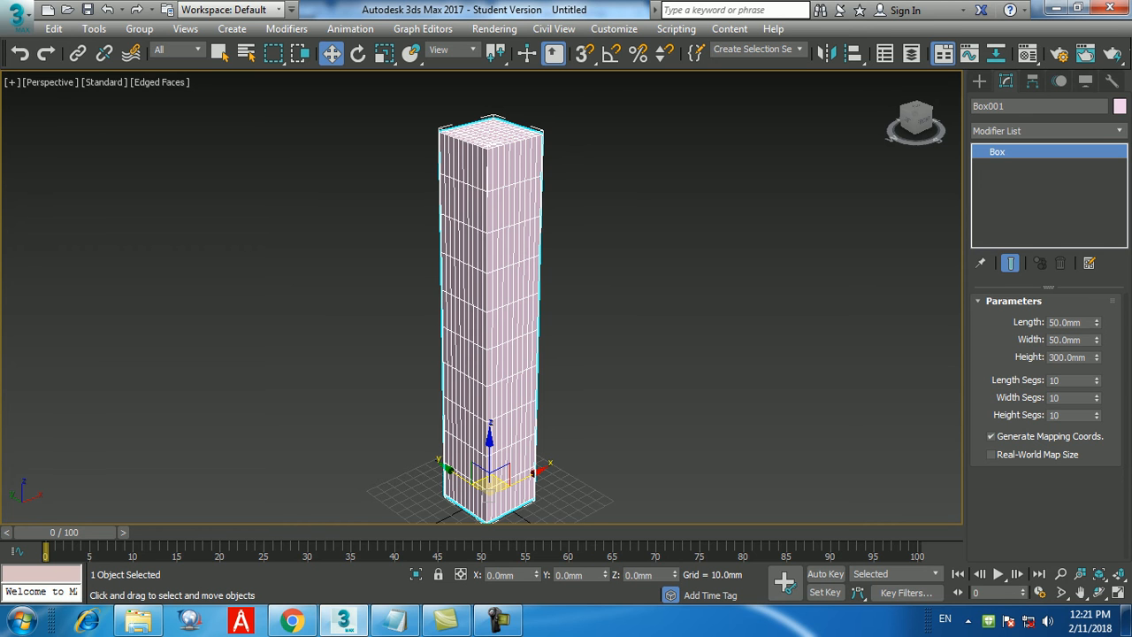
pyautogui.moveTo(491, 309); pyautogui.dragTo(483, 303, button='middle')
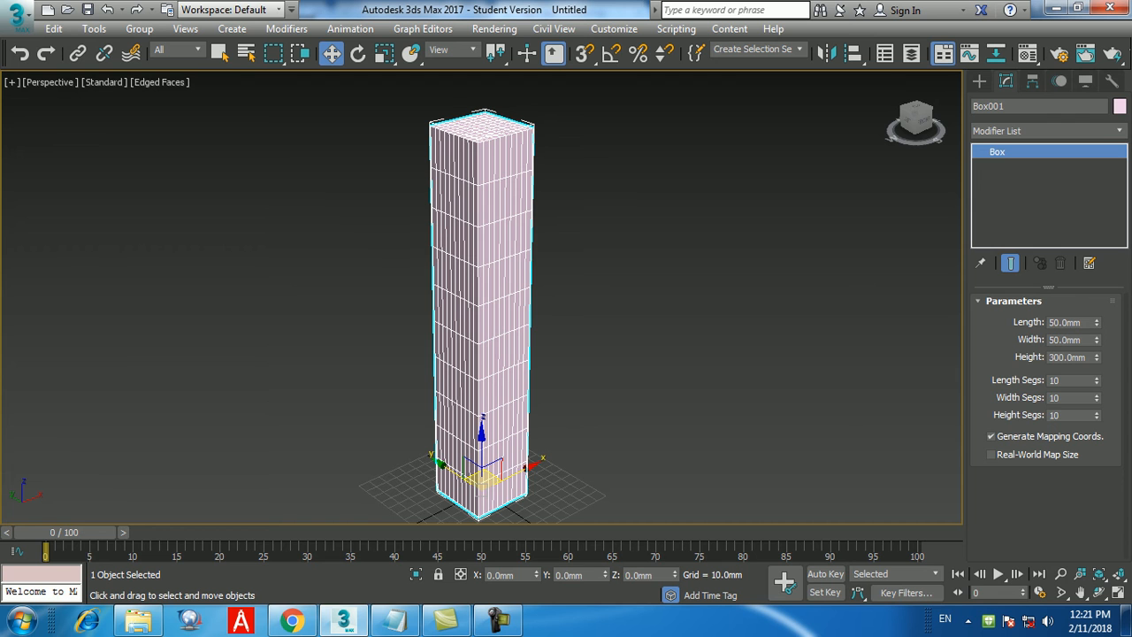
pyautogui.click(1118, 131)
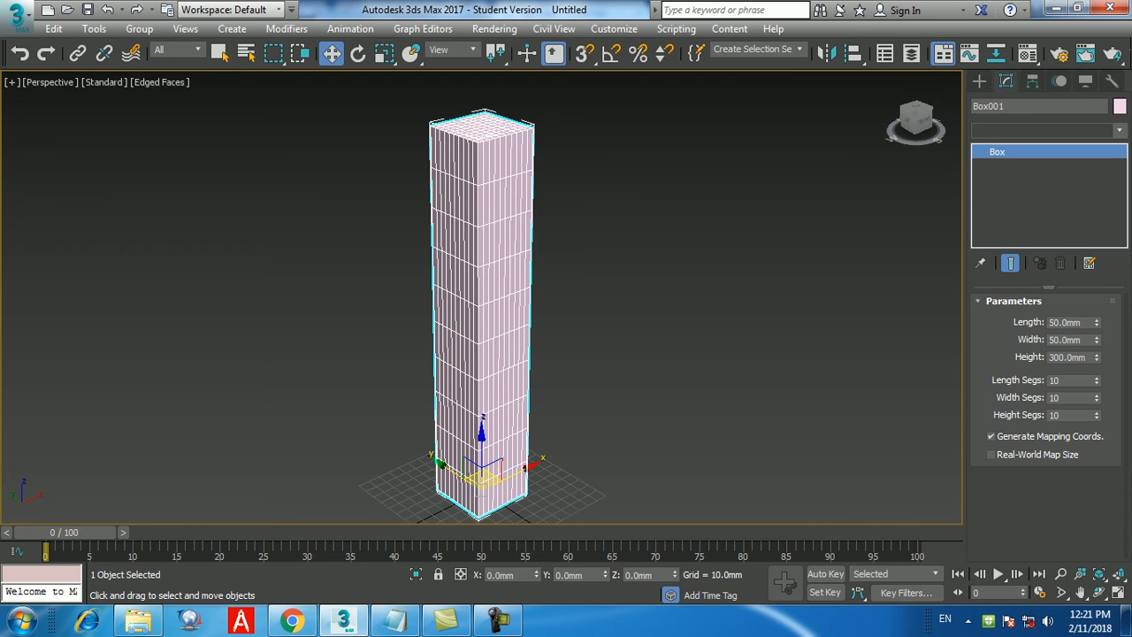
pyautogui.click(1118, 131)
pyautogui.click(1118, 131)
pyautogui.click(1118, 131)
pyautogui.click(1118, 131)
pyautogui.click(1118, 131)
pyautogui.click(1118, 131)
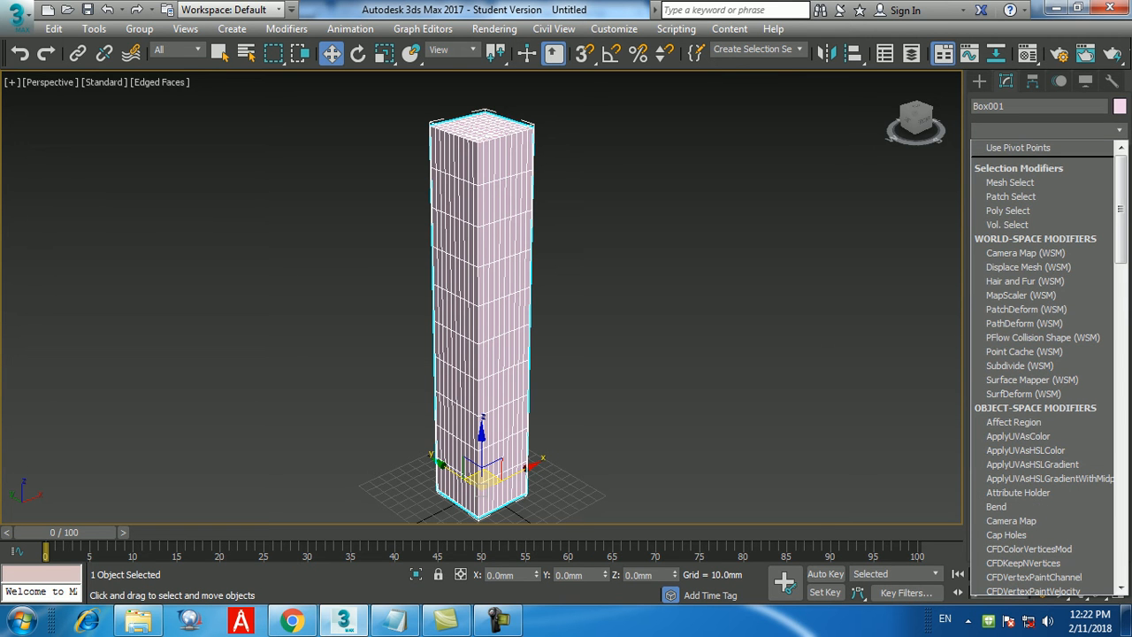
pyautogui.click(1118, 131)
pyautogui.click(1118, 131)
pyautogui.press('t')
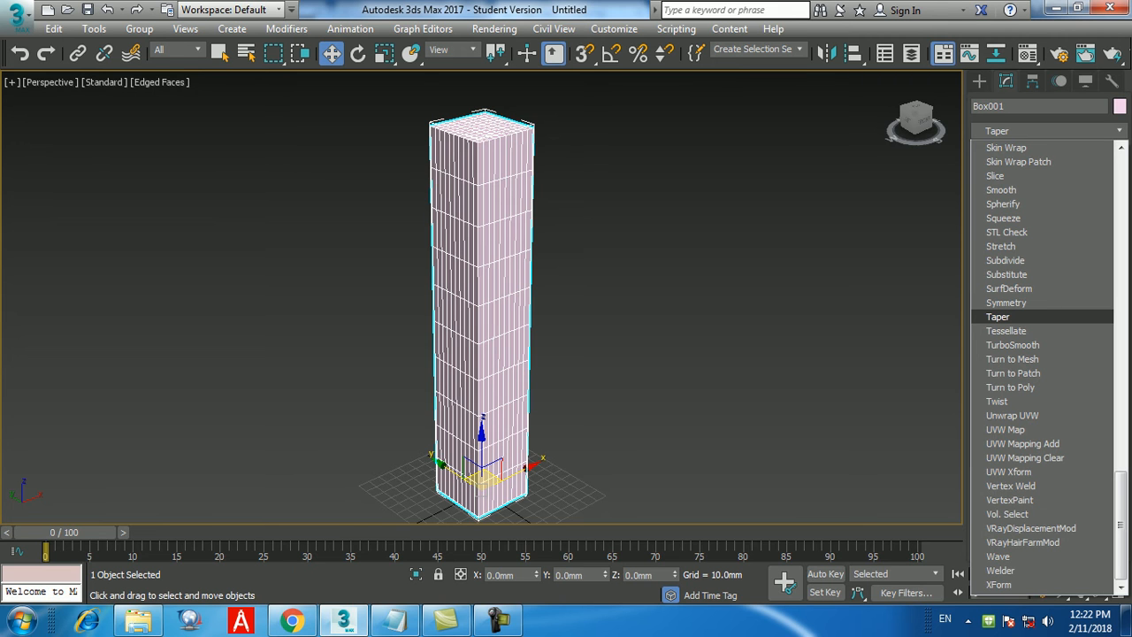
pyautogui.click(1119, 131)
pyautogui.click(1119, 131)
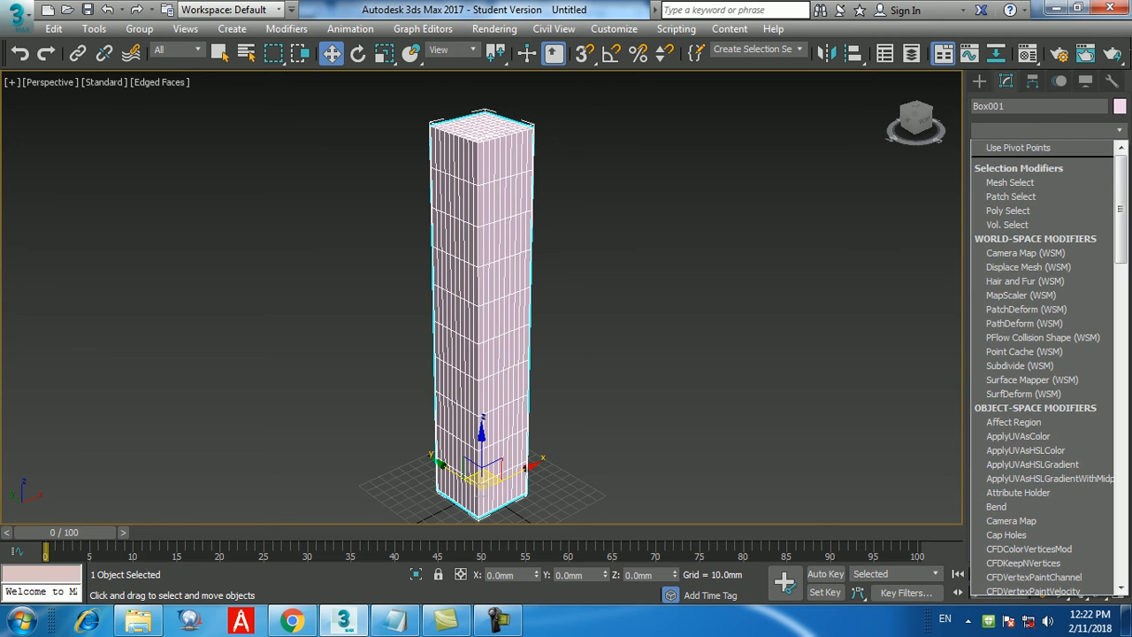
pyautogui.press('t')
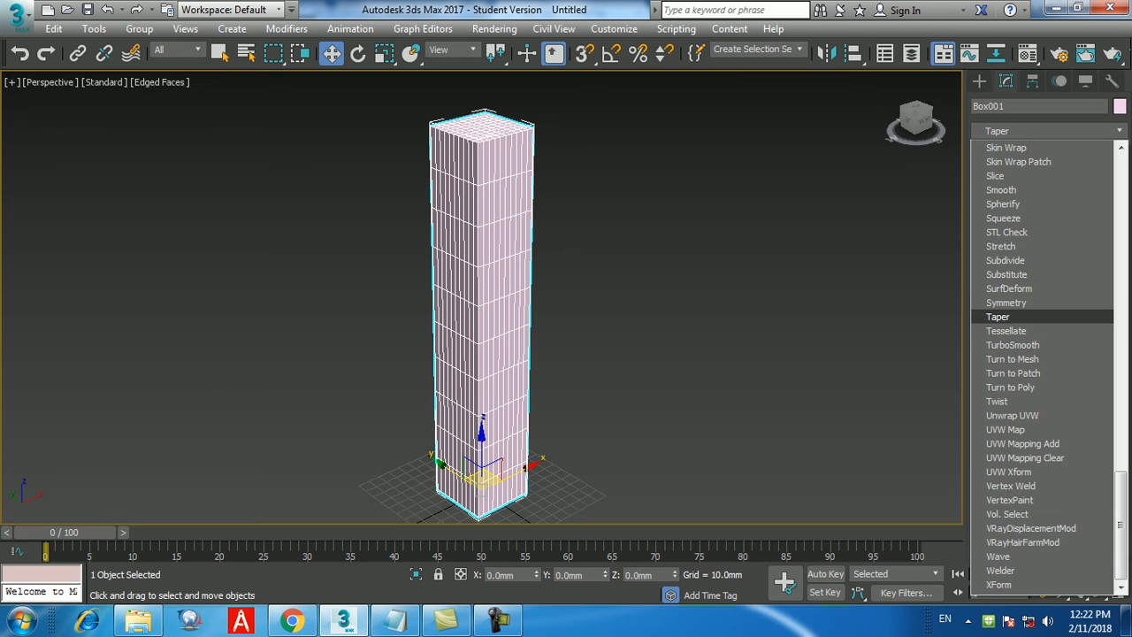
# Apply the Taper modifier to the segmented box
pyautogui.click(1047, 131)
pyautogui.click(1047, 131)
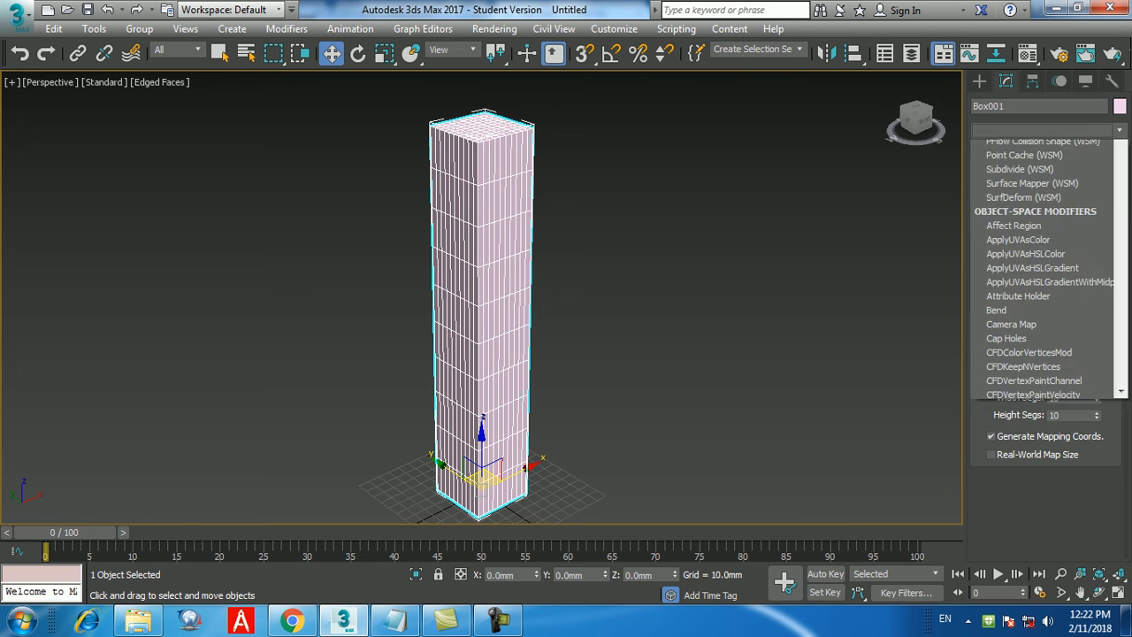
pyautogui.press('t')
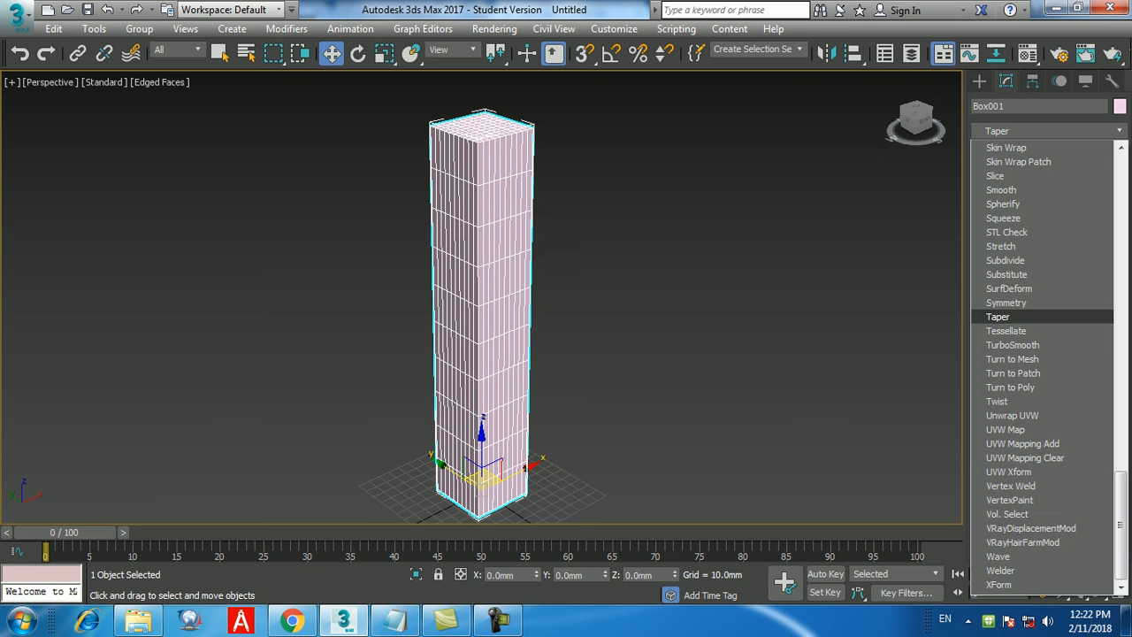
pyautogui.press('Return')
pyautogui.keyDown('alt'); pyautogui.moveTo(525, 469); pyautogui.dragTo(557, 475, button='middle'); pyautogui.keyUp('alt')
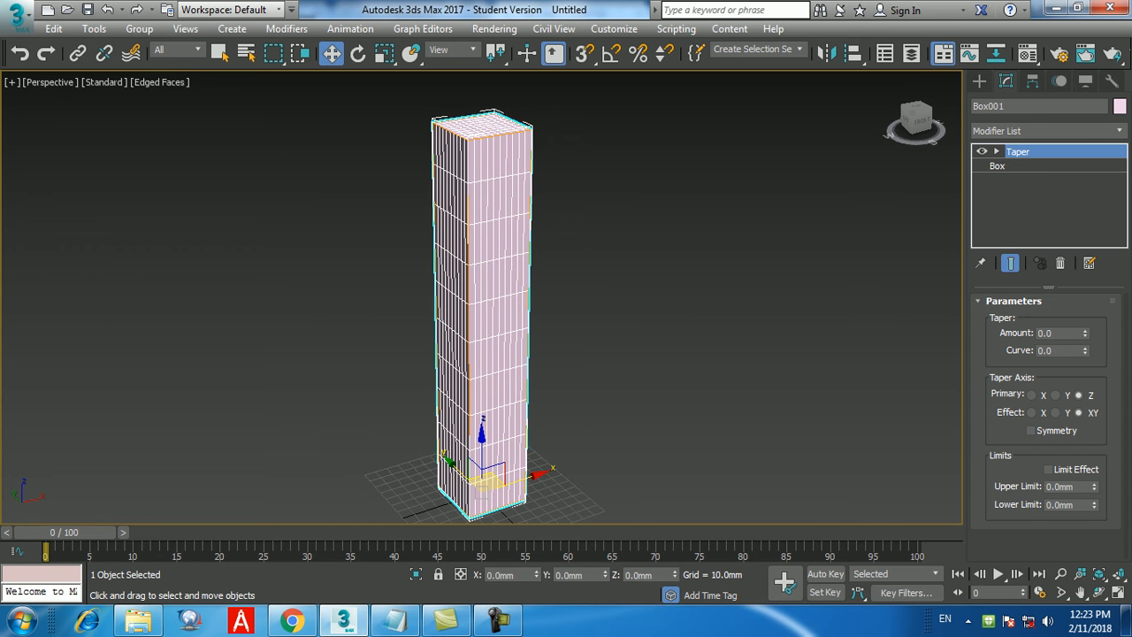
# Try a Taper amount of 0.3 on the box and settle on 0.5
pyautogui.doubleClick(1045, 333)
pyautogui.write('0.3')
pyautogui.press('Return')
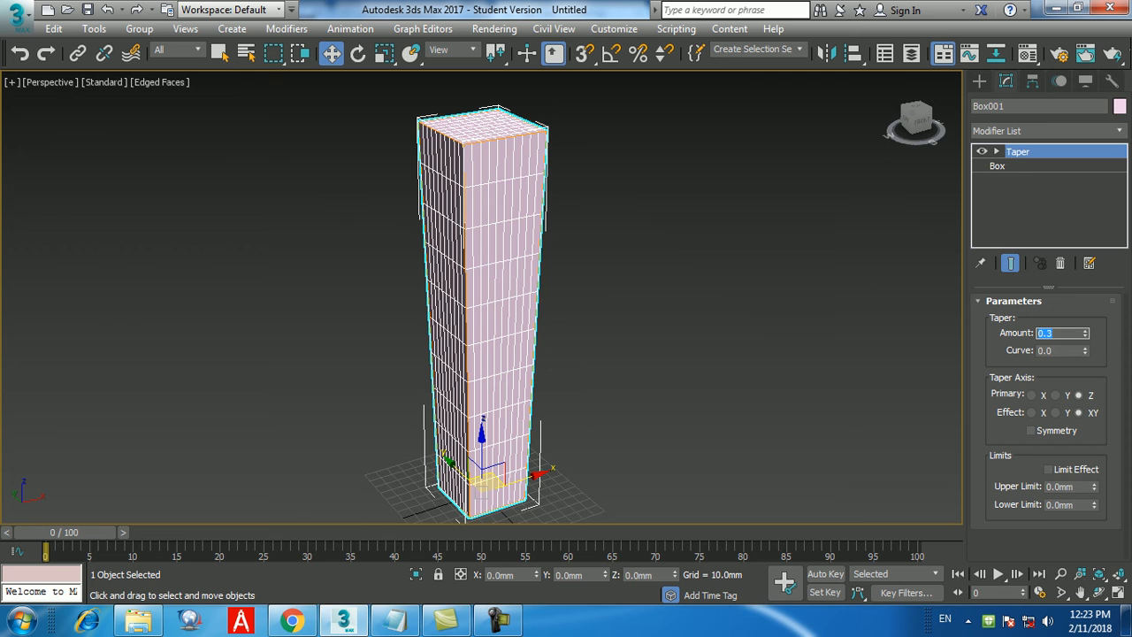
pyautogui.write('0.5')
pyautogui.press('Return')
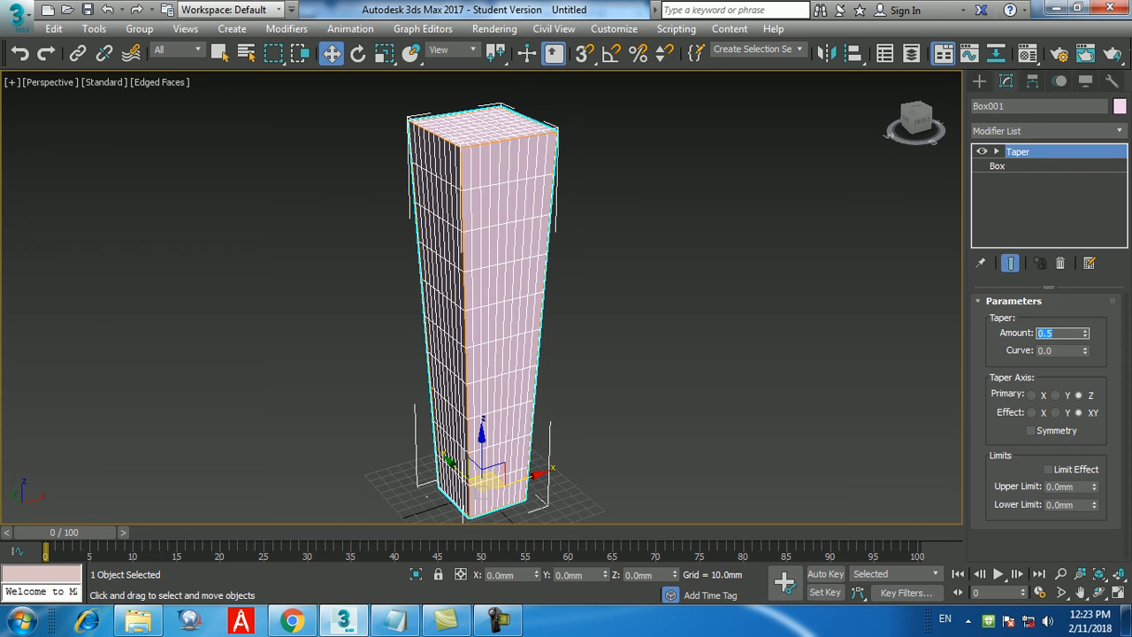
# Try Taper curve values of 0.3, 0.5 and -0.5, and settle on -1
pyautogui.press('Tab')
pyautogui.write('0.3')
pyautogui.press('Return')
pyautogui.write('0.5')
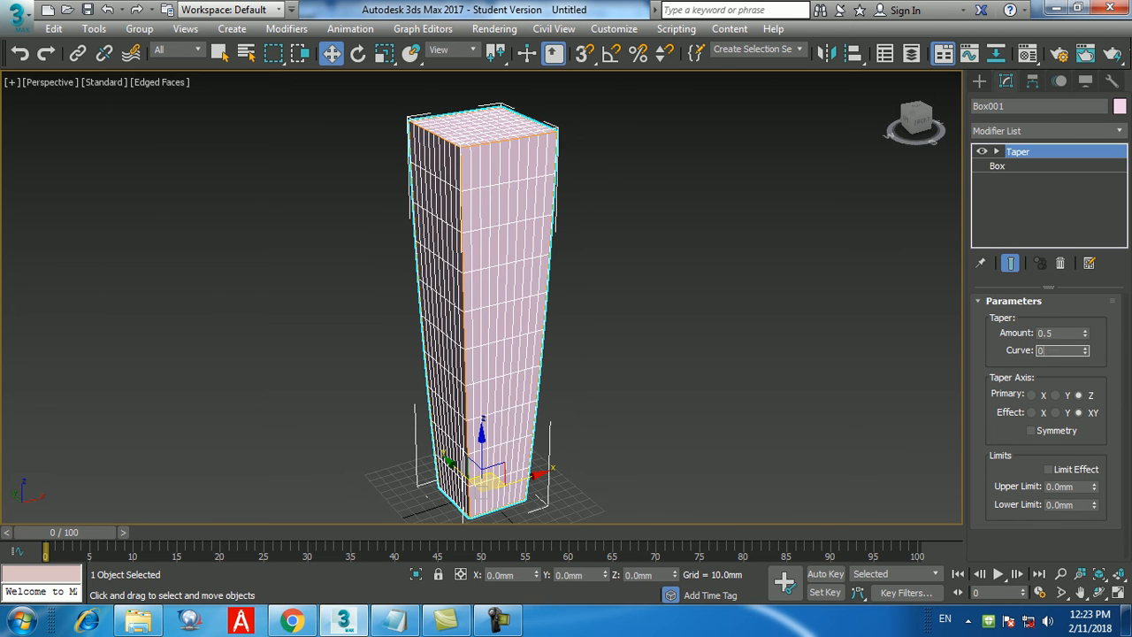
pyautogui.press('Return')
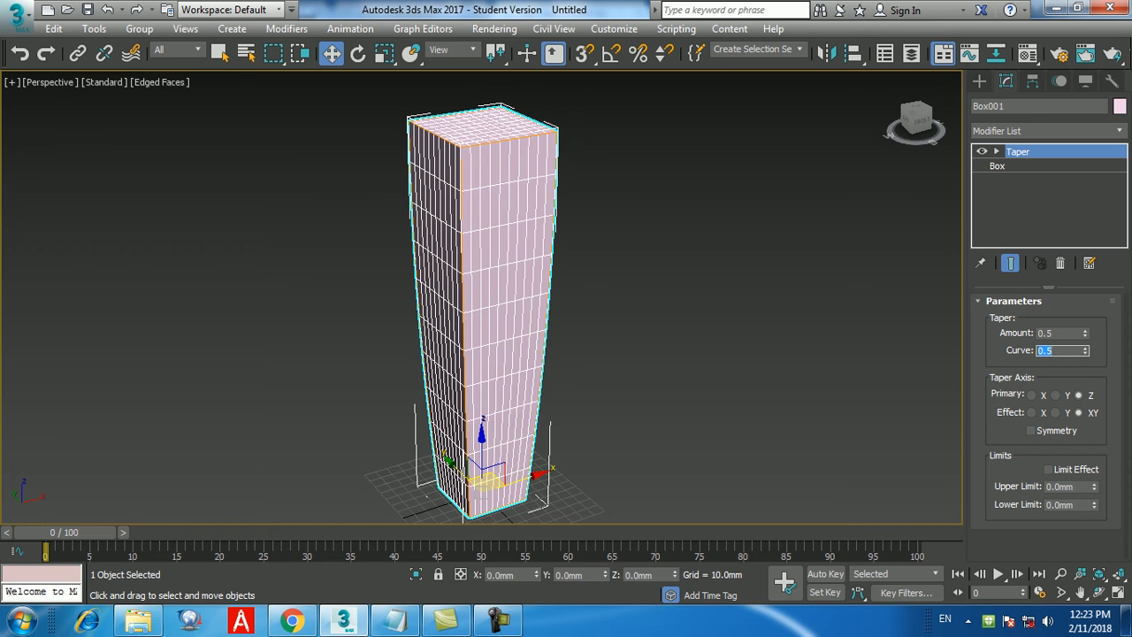
pyautogui.write('-0.5')
pyautogui.press('Return')
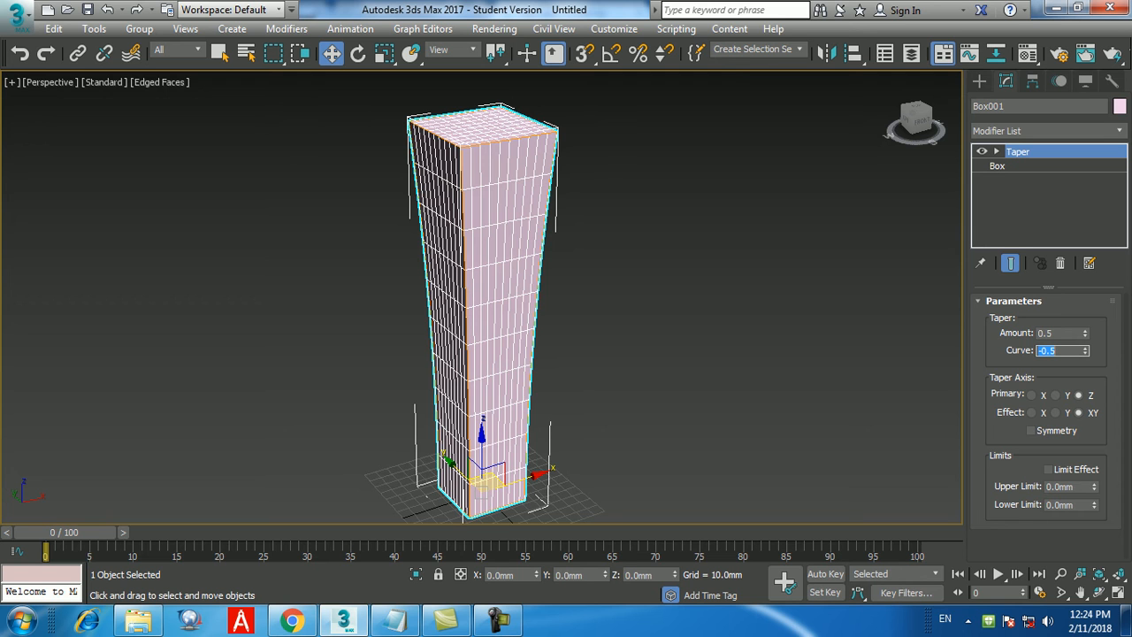
pyautogui.write('-1')
pyautogui.press('Return')
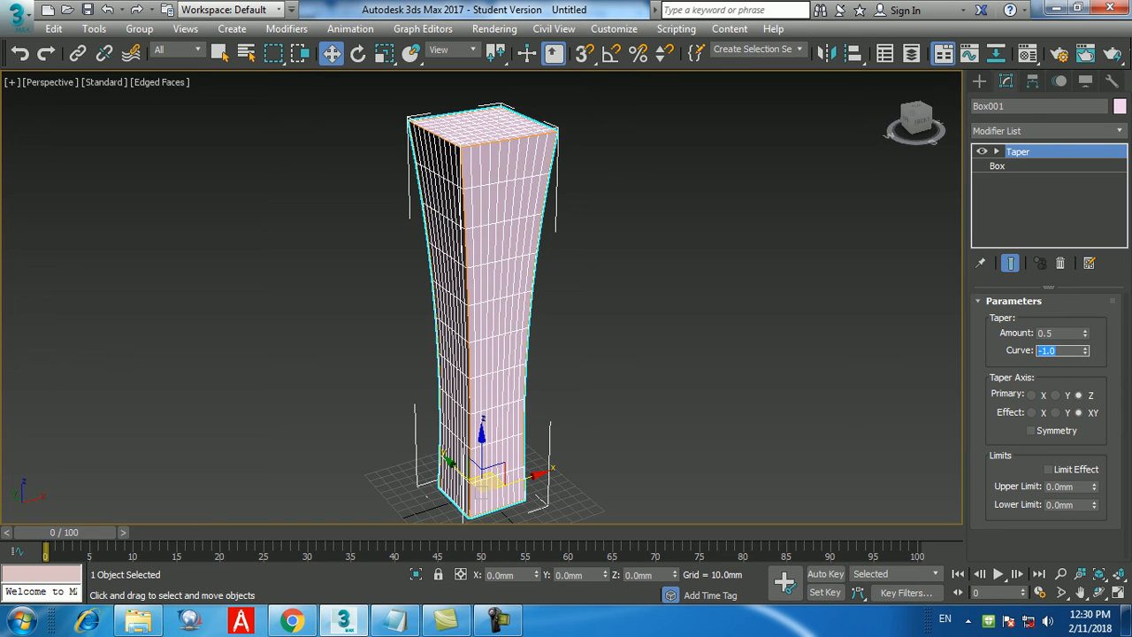
# Try X and Y as the Taper's primary axis and return it to Z
pyautogui.click(1032, 395)
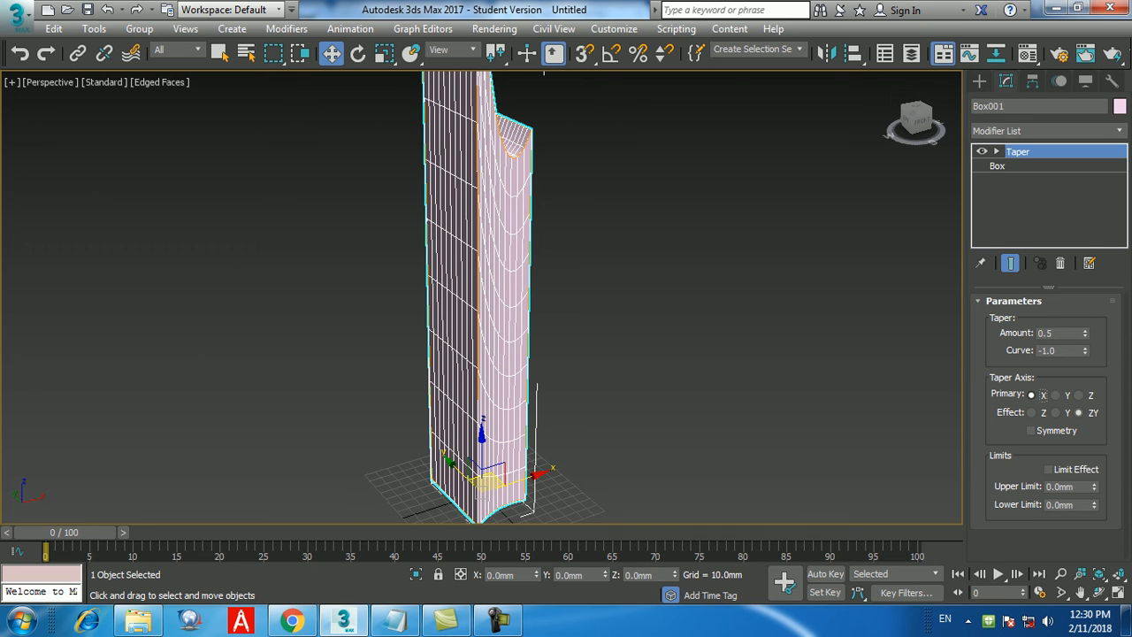
pyautogui.click(1055, 395)
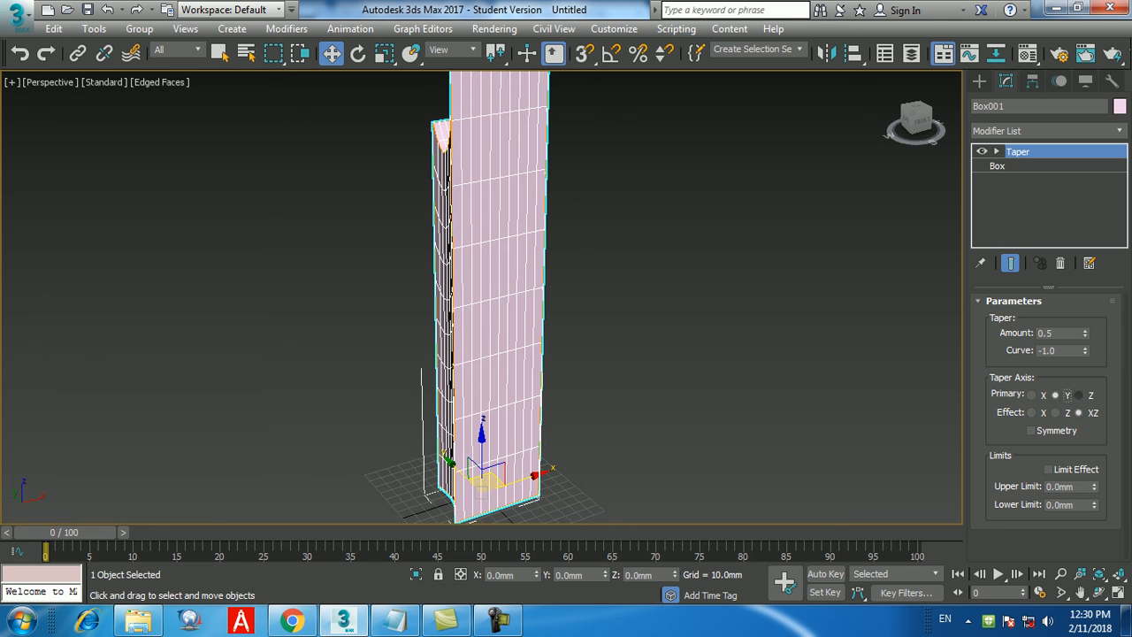
pyautogui.click(1078, 395)
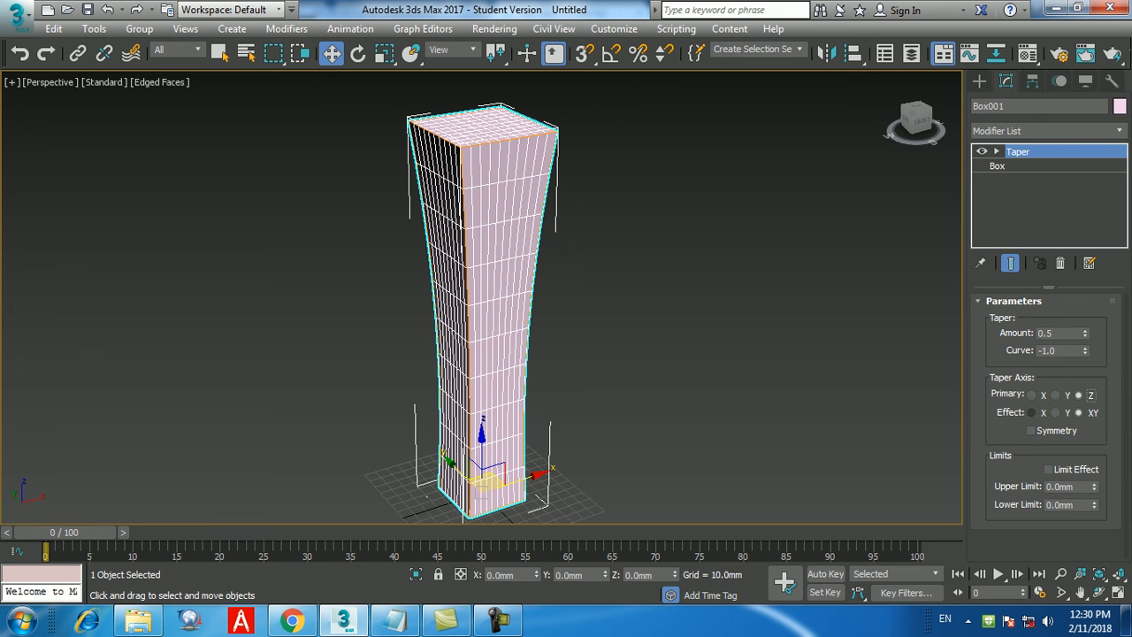
# Try limiting the Taper's effect axis to X and to Y, and restore it to XY
pyautogui.click(1032, 412)
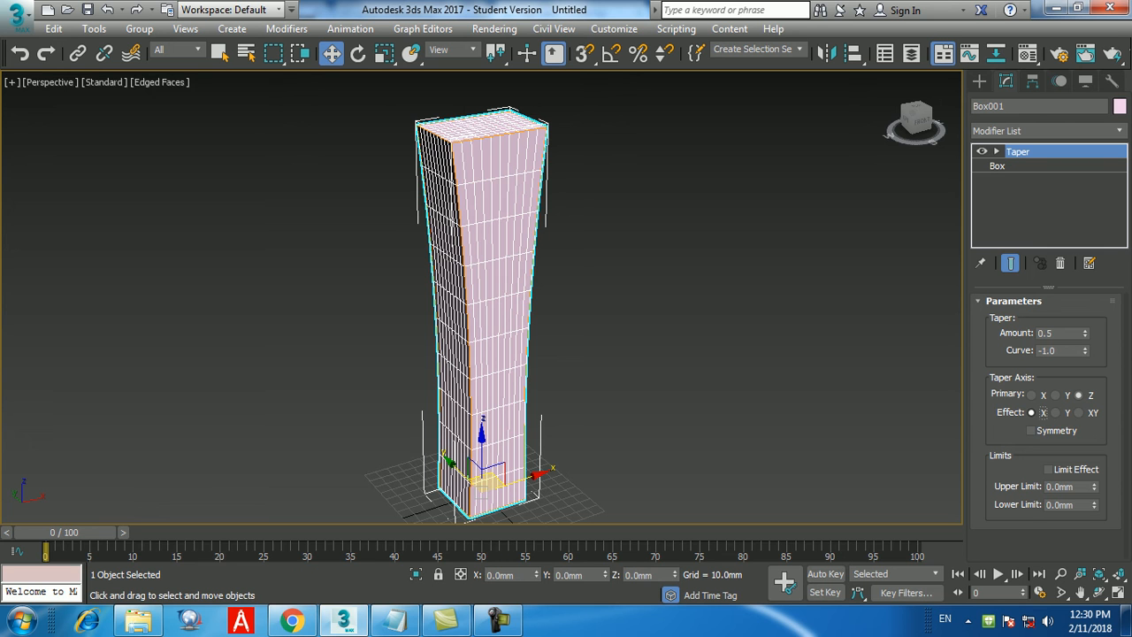
pyautogui.click(1056, 412)
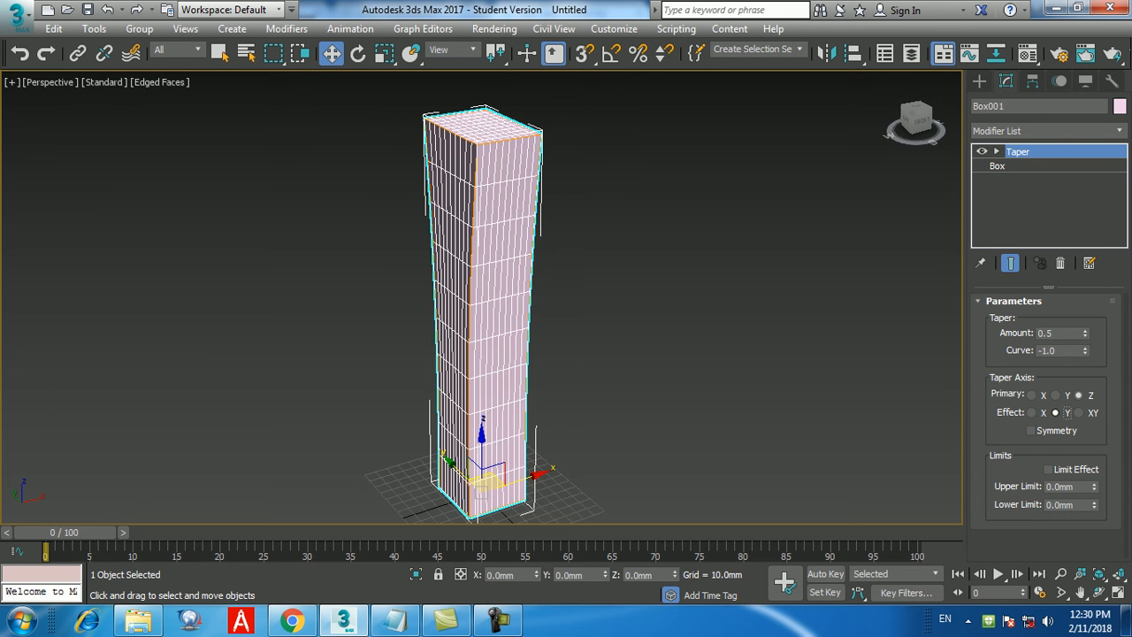
pyautogui.click(1078, 413)
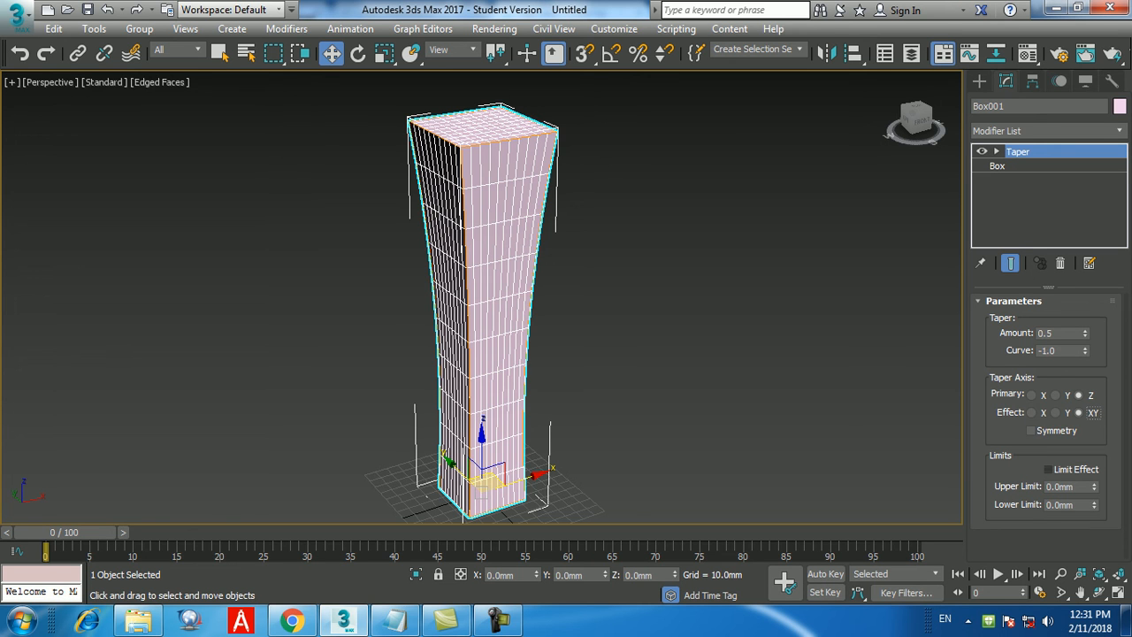
# Enable Limit Effect on the Taper, try upper limits of 150 and 250 mm, and reset the upper limit to 0
pyautogui.click(1049, 469)
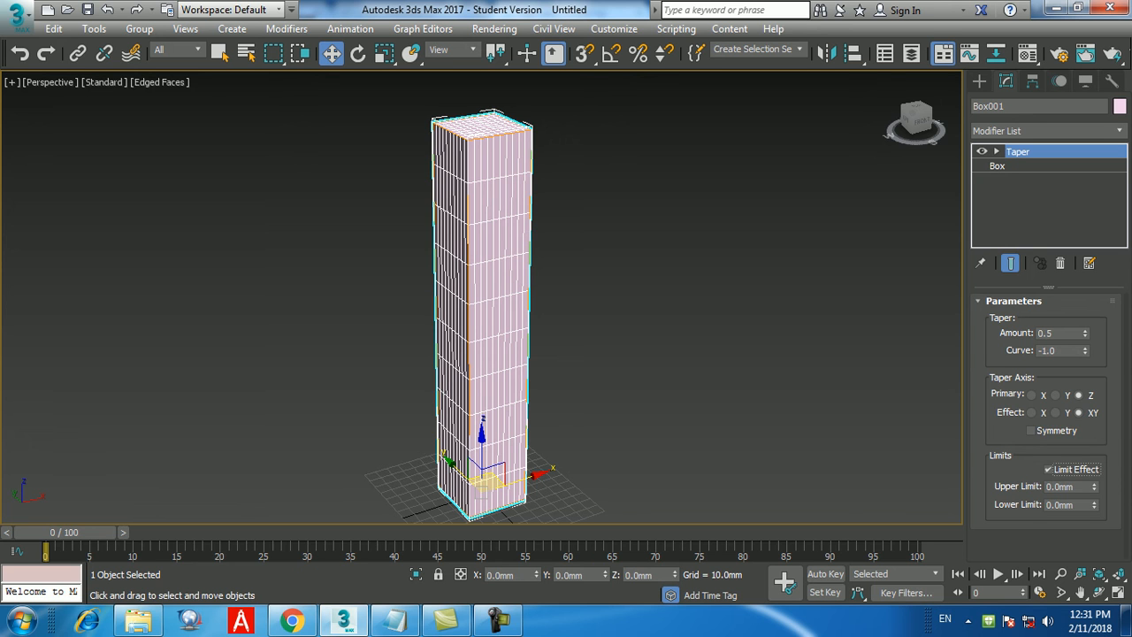
pyautogui.doubleClick(1061, 486)
pyautogui.write('150')
pyautogui.press('Return')
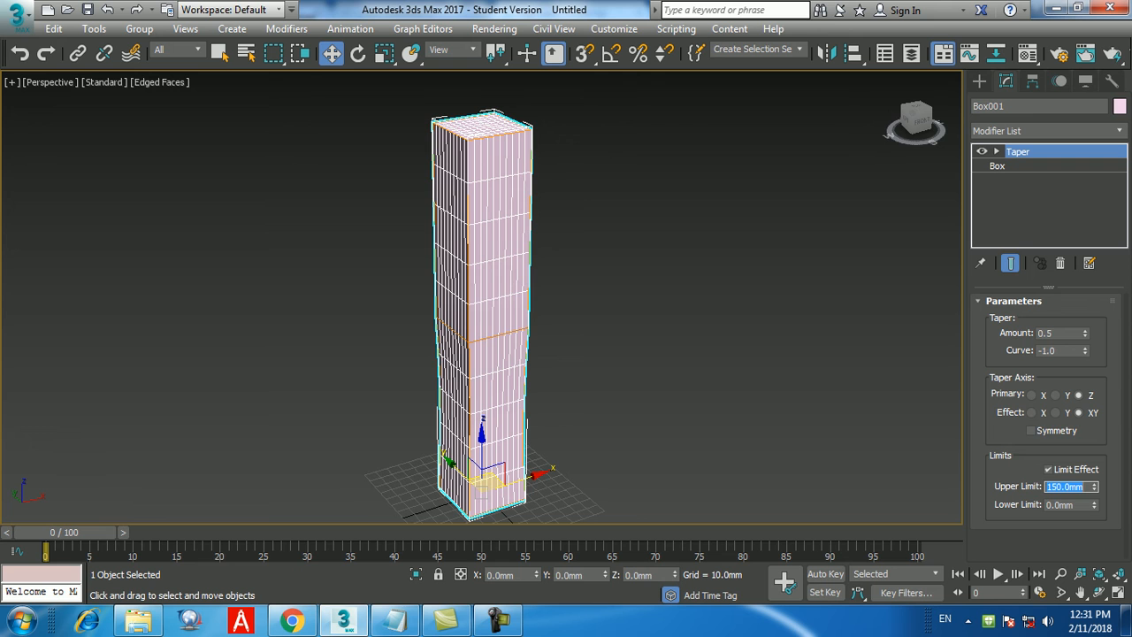
pyautogui.write('250')
pyautogui.press('Return')
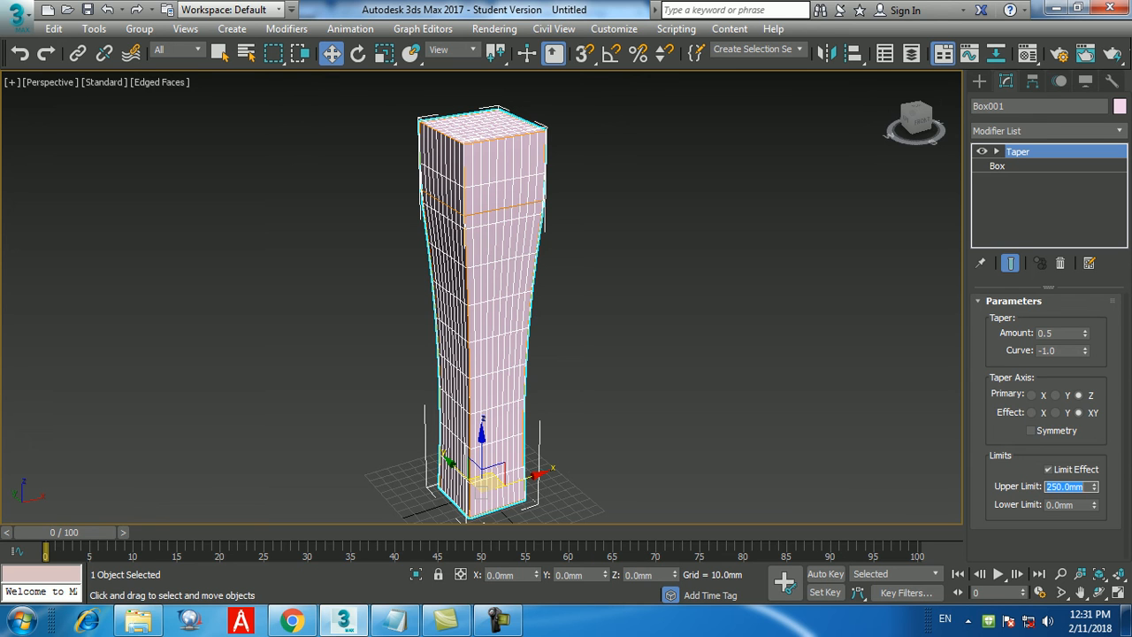
pyautogui.write('0')
pyautogui.press('Return')
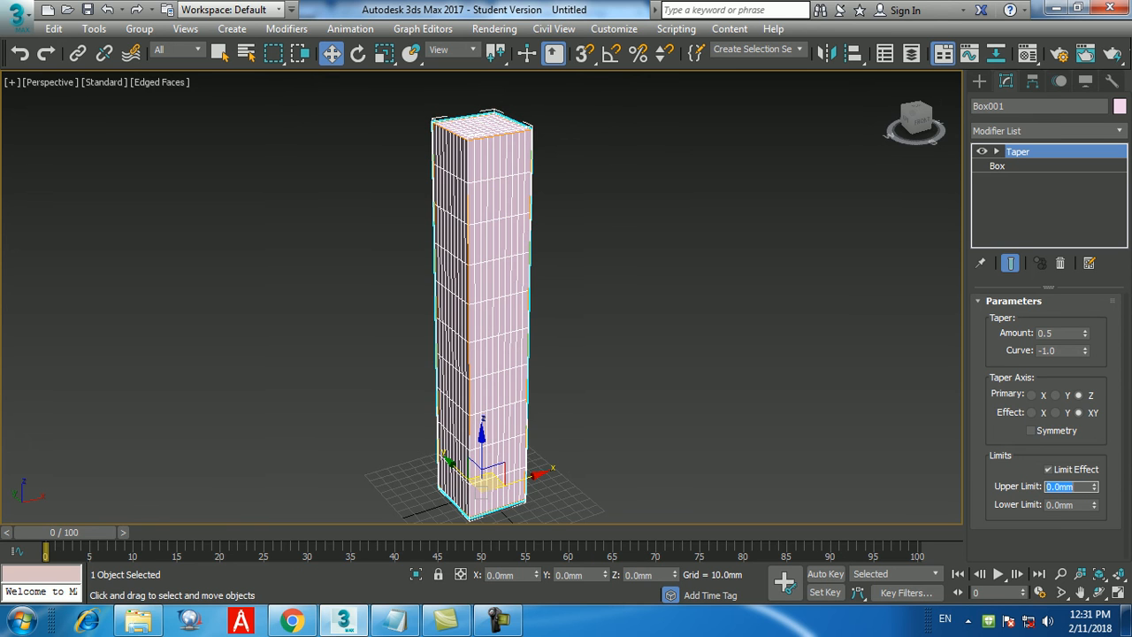
# Try Taper lower limits of 150, -150 and -250 mm, reset the lower limit to 0, and turn off Limit Effect
pyautogui.press('Tab')
pyautogui.write('150')
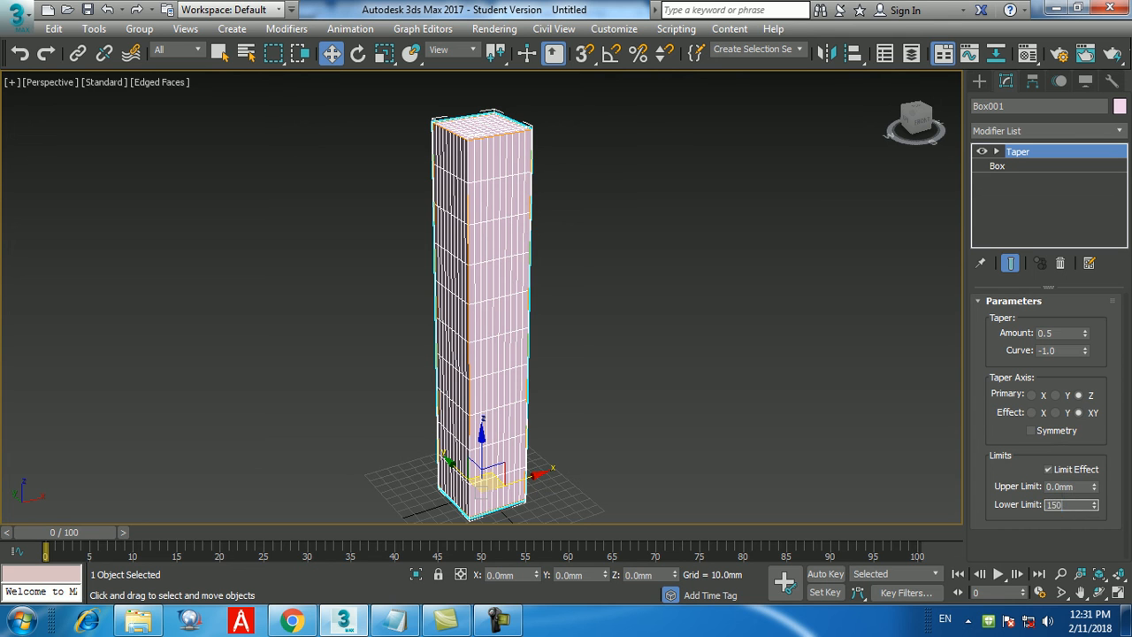
pyautogui.press('Return')
pyautogui.write('-150')
pyautogui.press('Return')
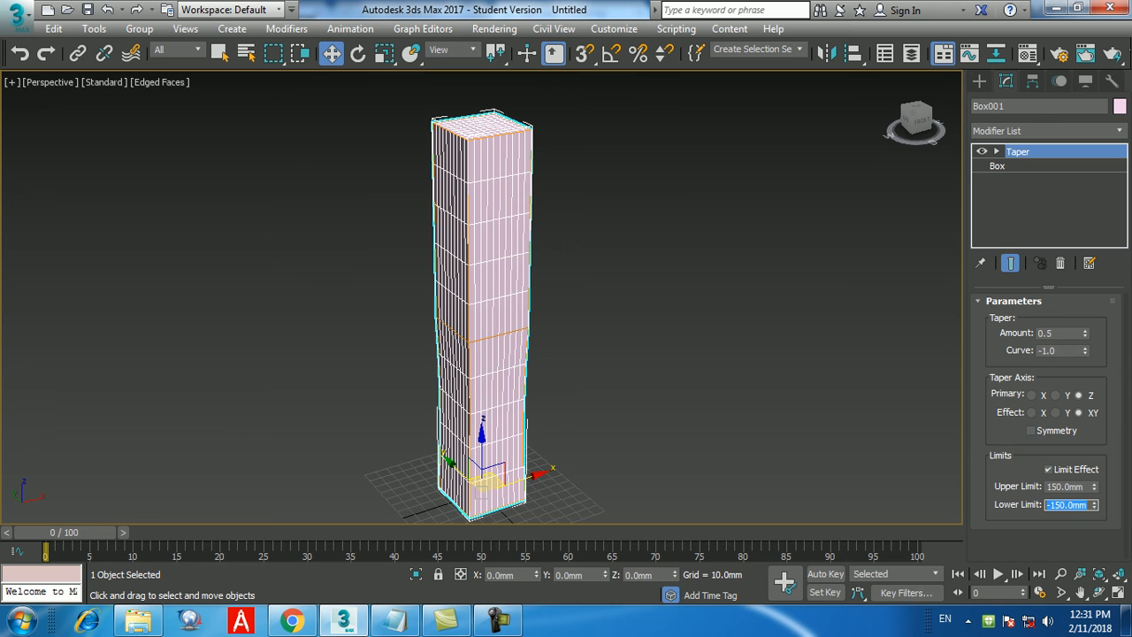
pyautogui.write('0')
pyautogui.press('Return')
pyautogui.write('-250')
pyautogui.press('Return')
pyautogui.write('0')
pyautogui.press('Return')
pyautogui.click(1049, 469)
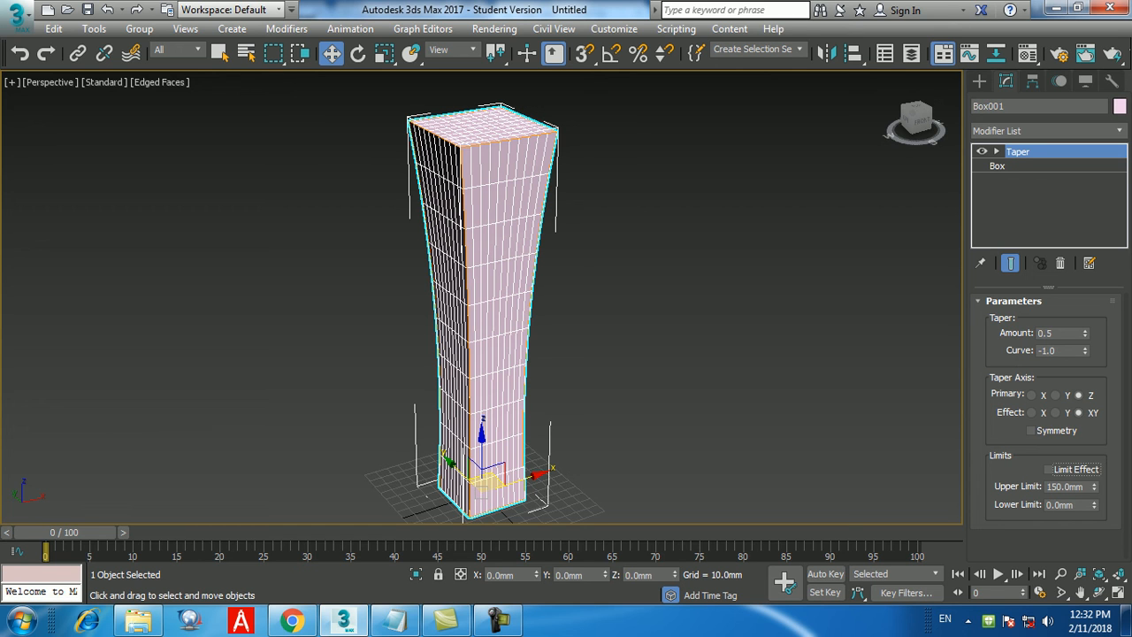
# Reset the Taper's upper limit to 0 and turn Limit Effect back on
pyautogui.doubleClick(1066, 487)
pyautogui.write('0')
pyautogui.press('Return')
pyautogui.click(1048, 470)
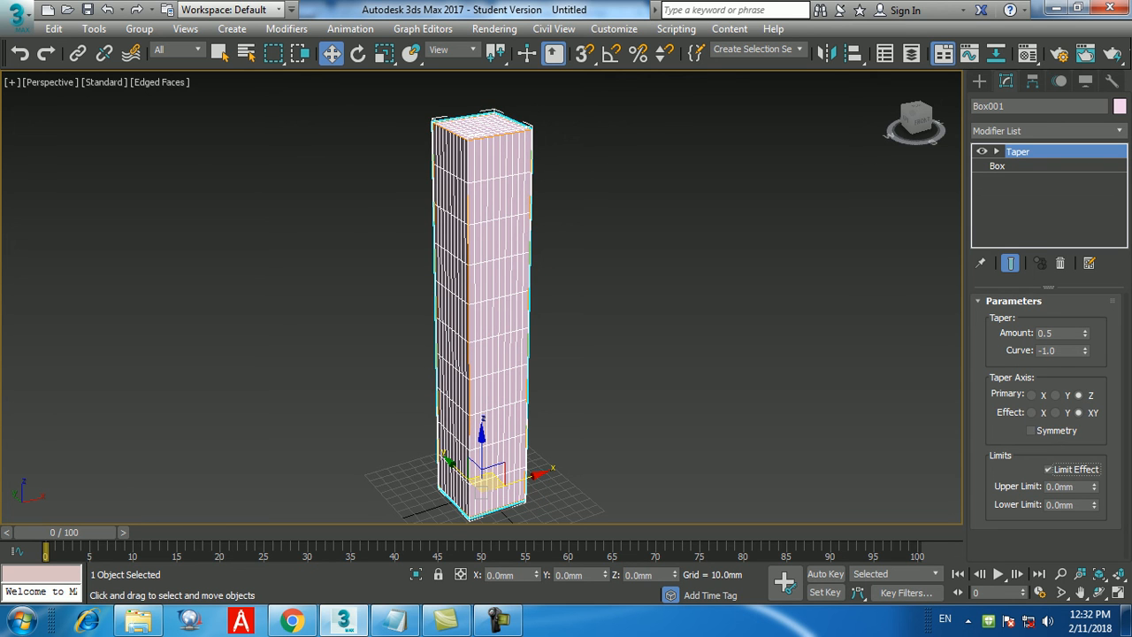
# Try a Taper upper limit of 200 mm on the box and reset the upper limit to 0
pyautogui.keyDown('alt'); pyautogui.moveTo(485, 482); pyautogui.dragTo(533, 332, button='middle'); pyautogui.keyUp('alt')
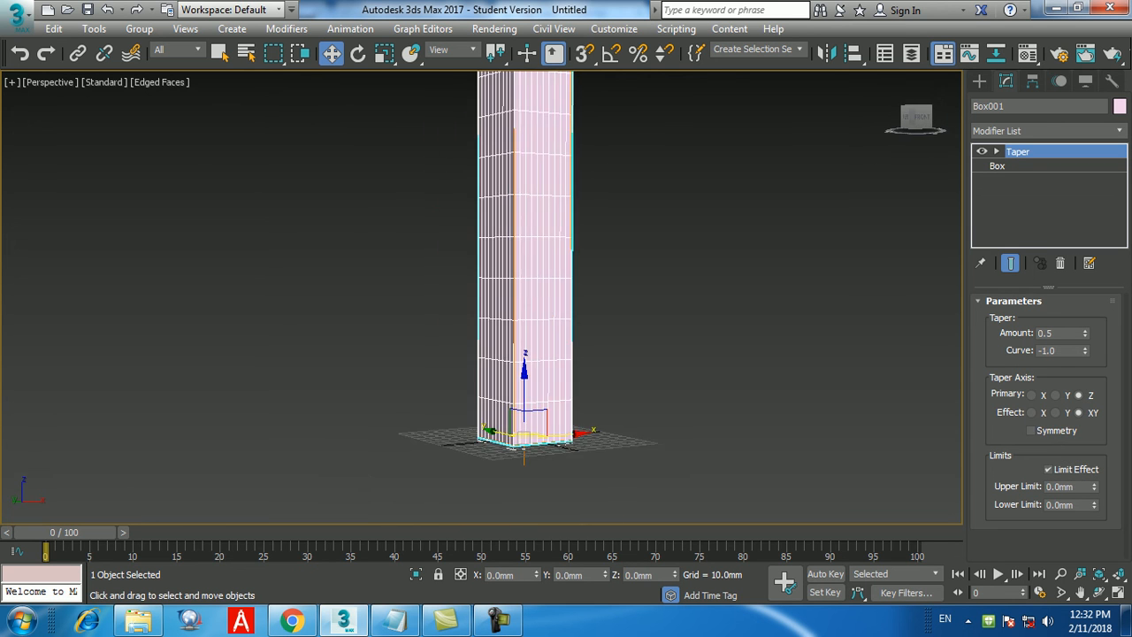
pyautogui.keyDown('alt'); pyautogui.moveTo(522, 485); pyautogui.dragTo(515, 438, button='middle'); pyautogui.keyUp('alt')
pyautogui.scroll(5, 515, 438)
pyautogui.scroll(-5, 596, 397)
pyautogui.keyDown('alt'); pyautogui.moveTo(595, 397); pyautogui.dragTo(593, 426, button='middle'); pyautogui.keyUp('alt')
pyautogui.click(1060, 486)
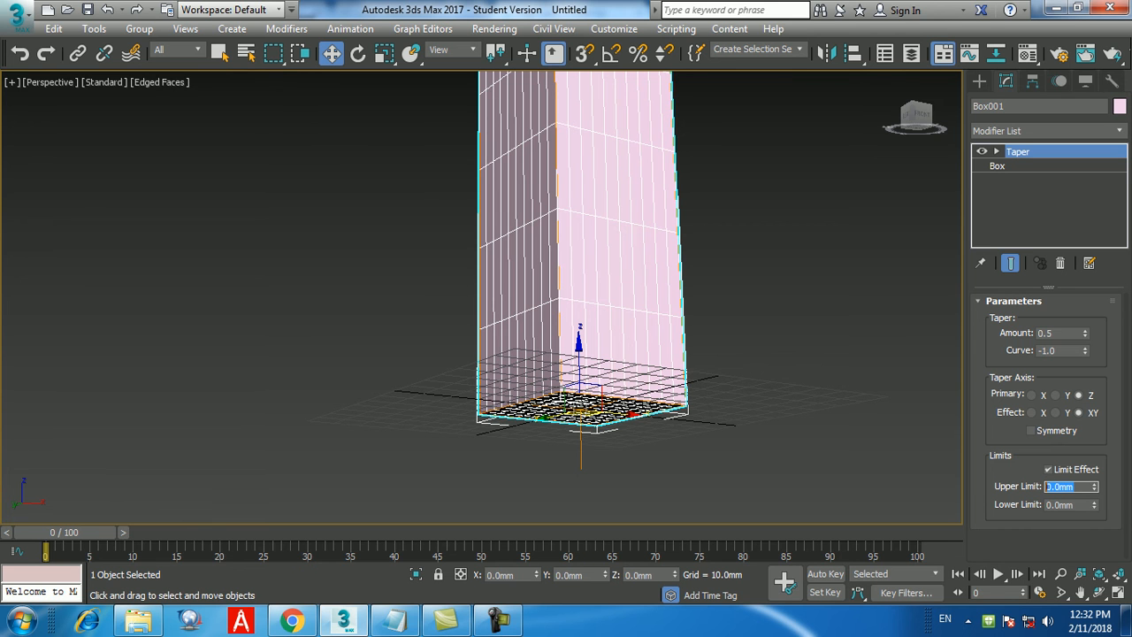
pyautogui.keyDown('alt'); pyautogui.moveTo(584, 390); pyautogui.dragTo(558, 465, button='middle'); pyautogui.keyUp('alt')
pyautogui.doubleClick(1059, 486)
pyautogui.write('250')
pyautogui.press('BackSpace')
pyautogui.press('BackSpace')
pyautogui.write('00')
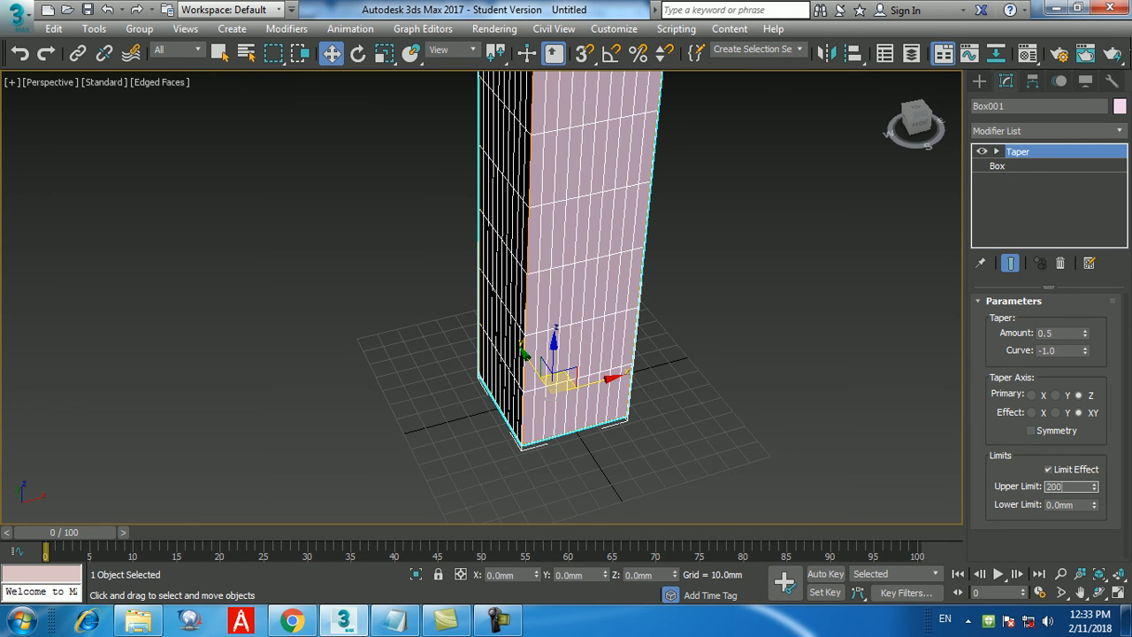
pyautogui.press('Return')
pyautogui.scroll(-3, 548, 283)
pyautogui.moveTo(548, 283); pyautogui.dragTo(600, 395, button='middle')
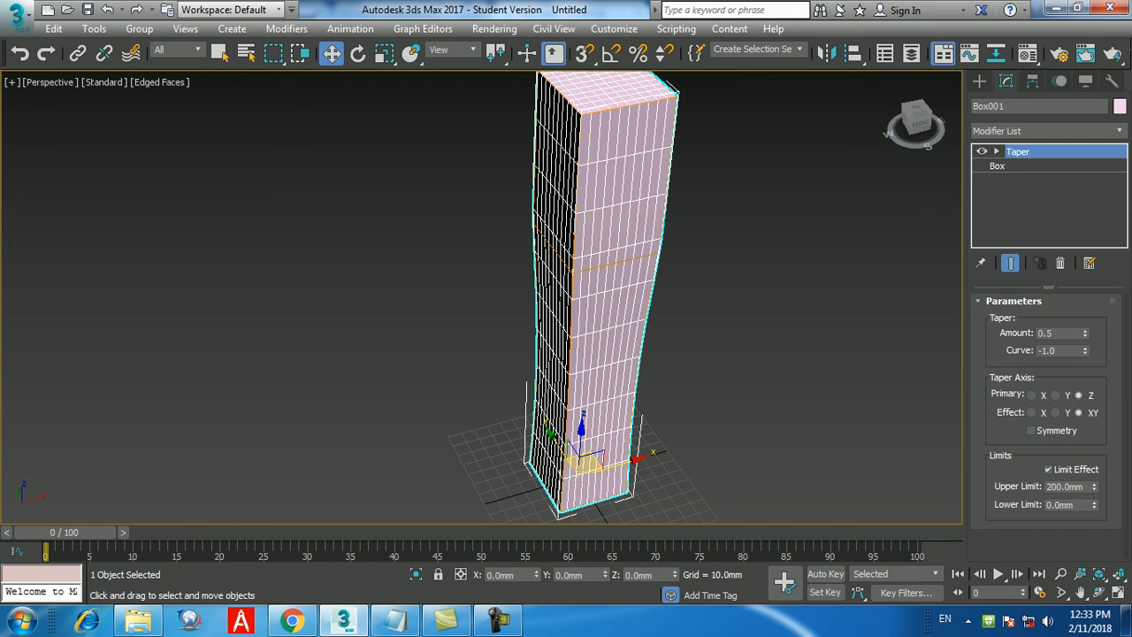
pyautogui.doubleClick(1066, 487)
pyautogui.write('0')
pyautogui.press('Return')
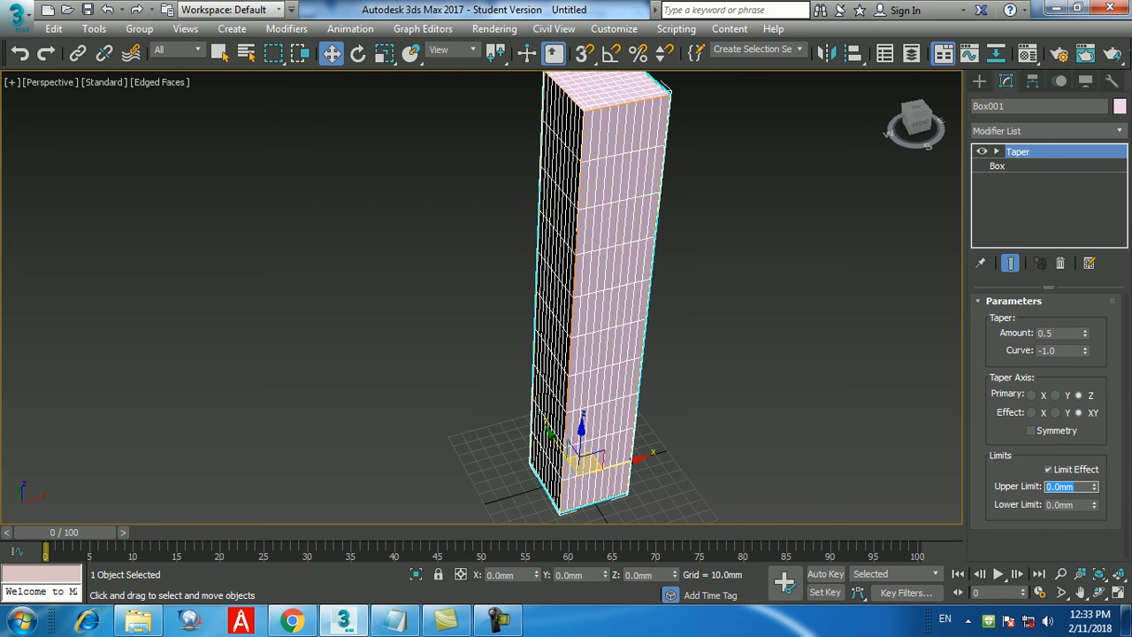
# Try Taper lower limits of 200 and -200 mm and reset the lower limit to 0
pyautogui.press('Tab')
pyautogui.write('200')
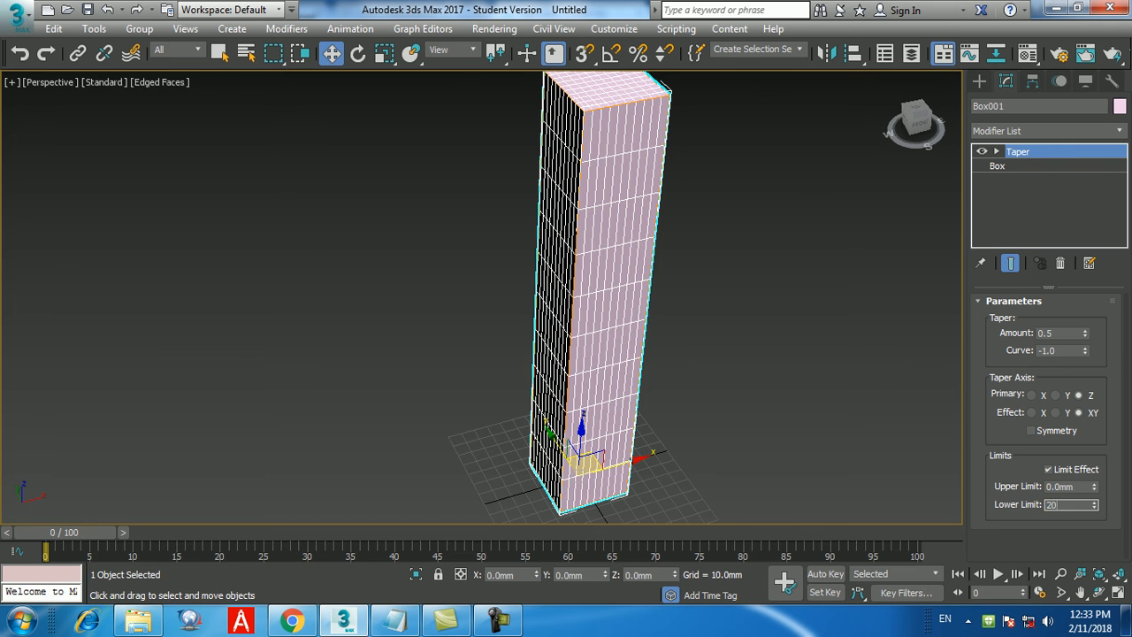
pyautogui.press('Return')
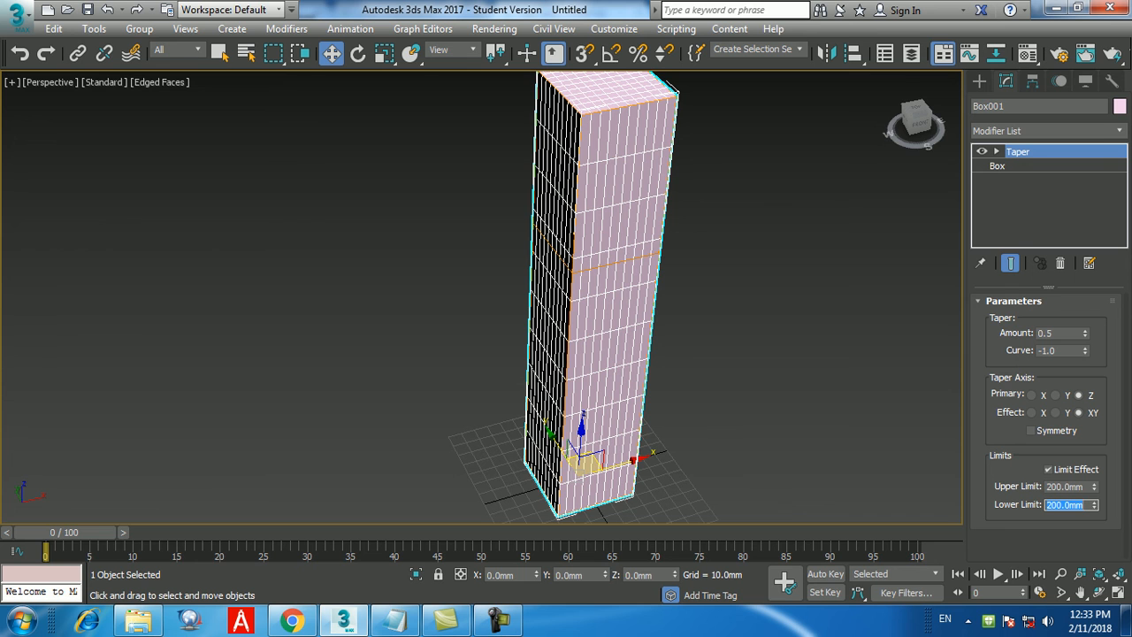
pyautogui.write('-200')
pyautogui.press('Return')
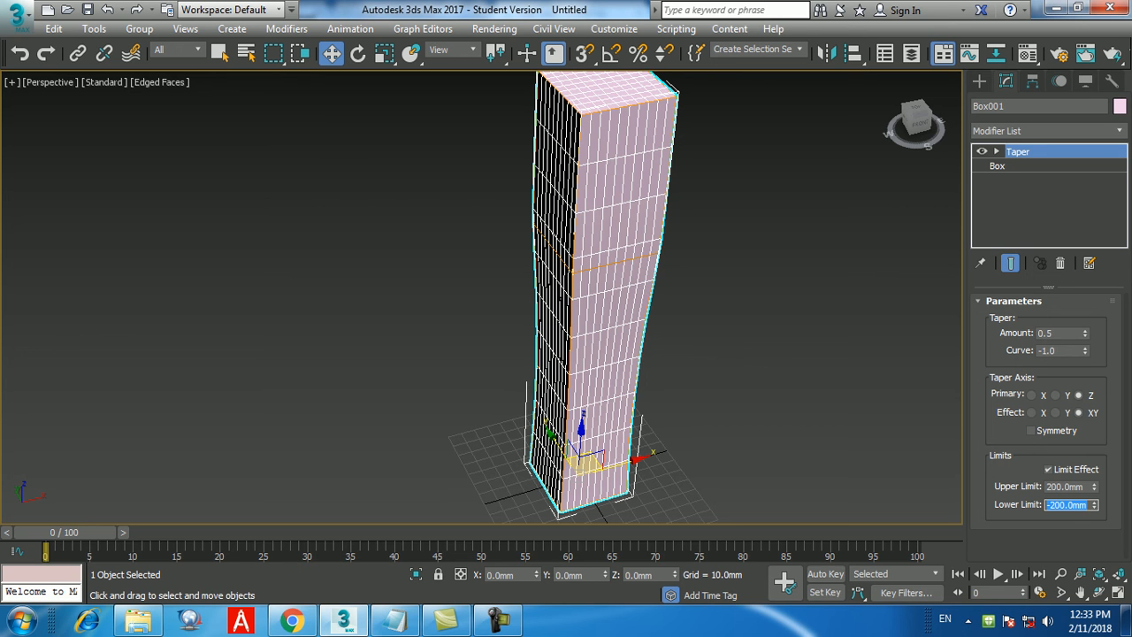
pyautogui.write('0')
pyautogui.press('Return')
# Reset the Taper's upper limit to 0 and turn off Limit Effect
pyautogui.rightClick(1094, 488)
pyautogui.moveTo(1094, 505); pyautogui.dragTo(1094, 309)
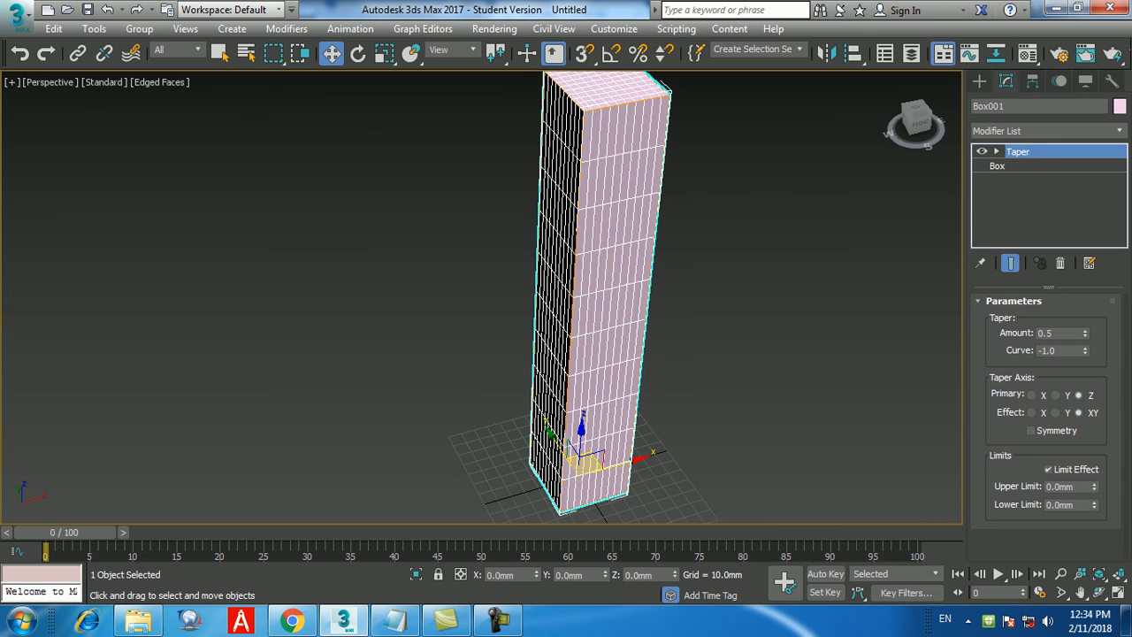
pyautogui.click(1049, 469)
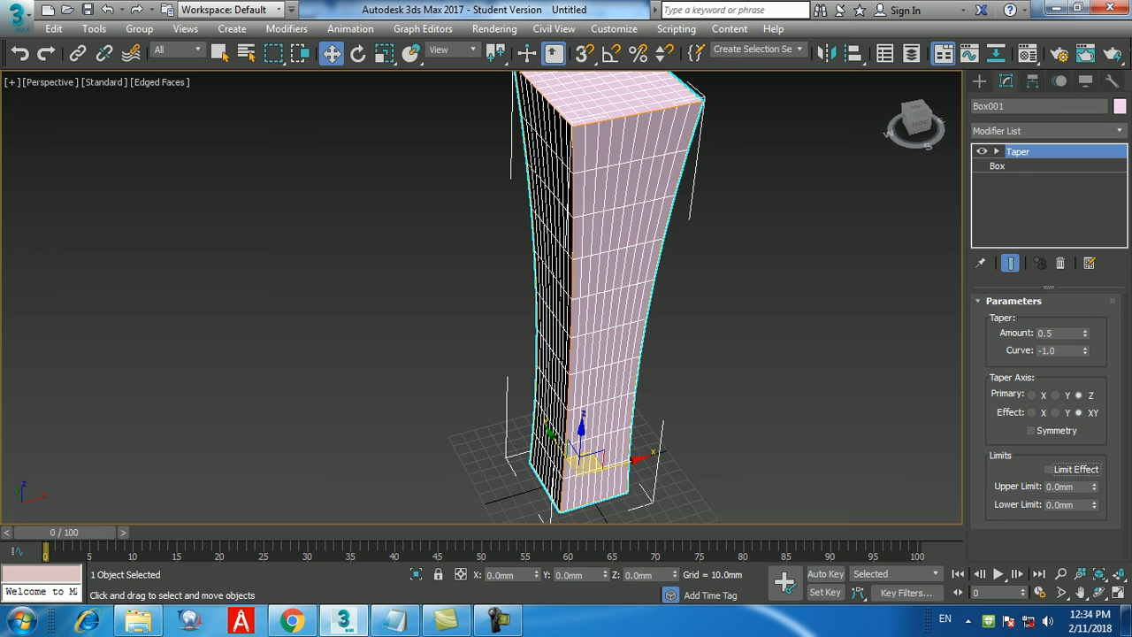
pyautogui.scroll(-4, 584, 350)
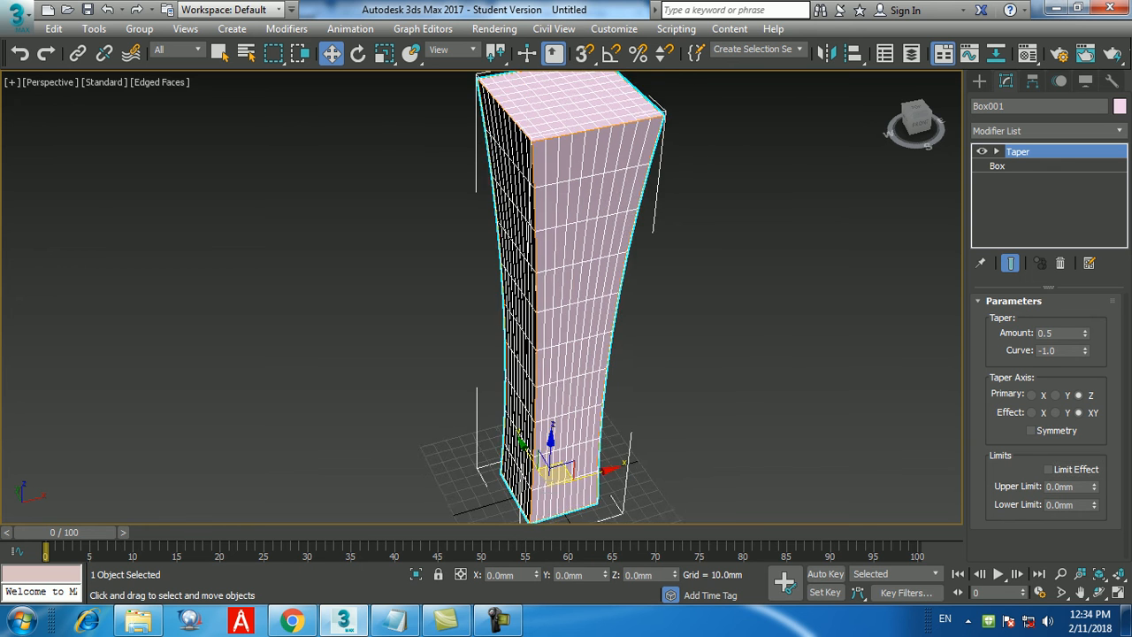
pyautogui.doubleClick(1046, 333)
pyautogui.doubleClick(1048, 351)
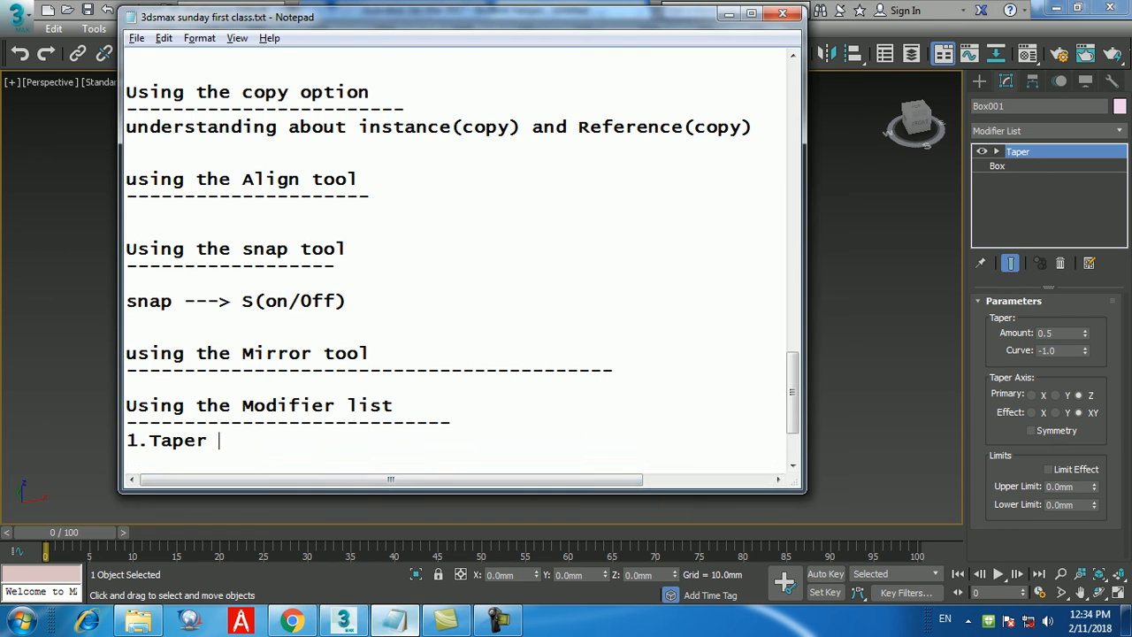
# Switch to the Notepad class notes, add the line "2.Twist" below "1.Taper", and return to 3ds Max
pyautogui.click(395, 619)
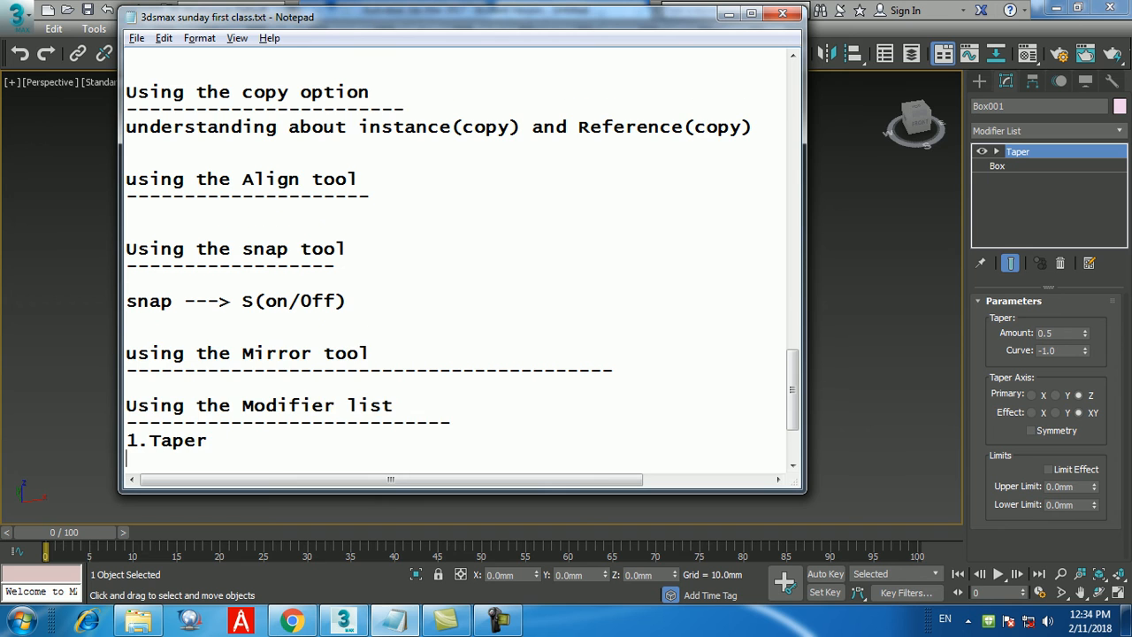
pyautogui.press('Return')
pyautogui.write('2.')
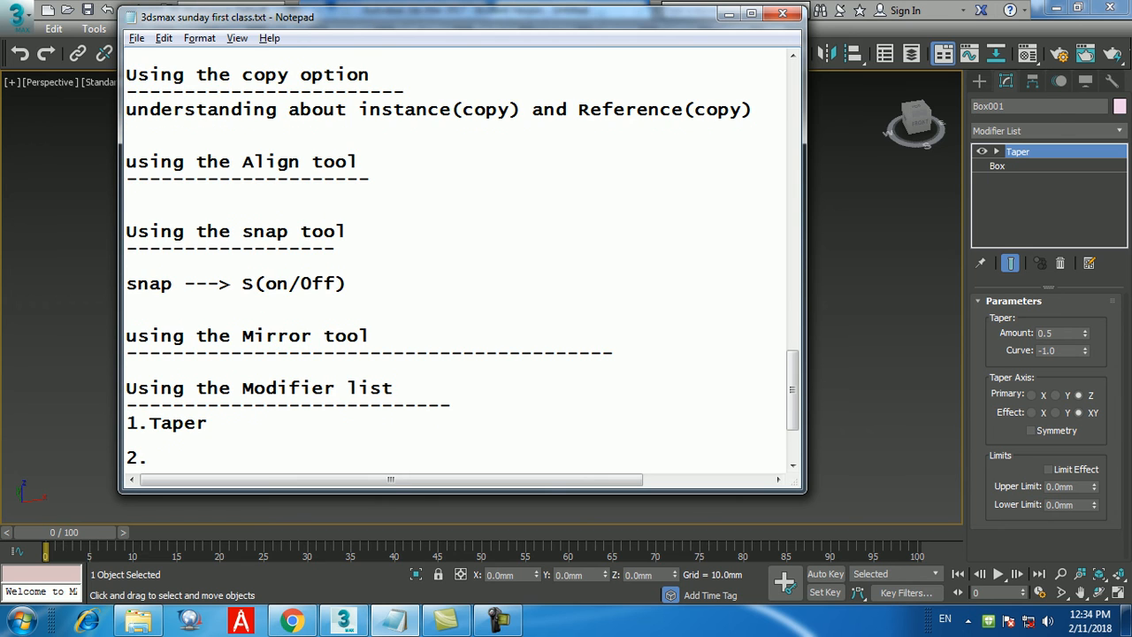
pyautogui.write('Twisy')
pyautogui.press('BackSpace')
pyautogui.write('t')
pyautogui.click(728, 14)
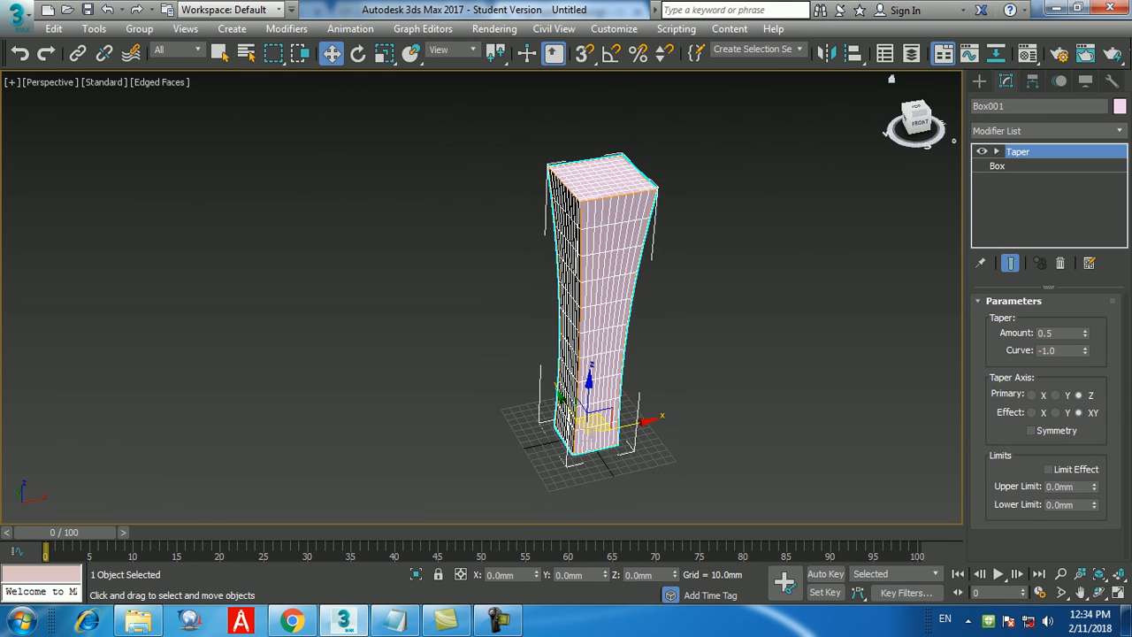
# Add a Twist modifier above the box's Taper and set the twist angle to 60
pyautogui.scroll(3, 672, 265)
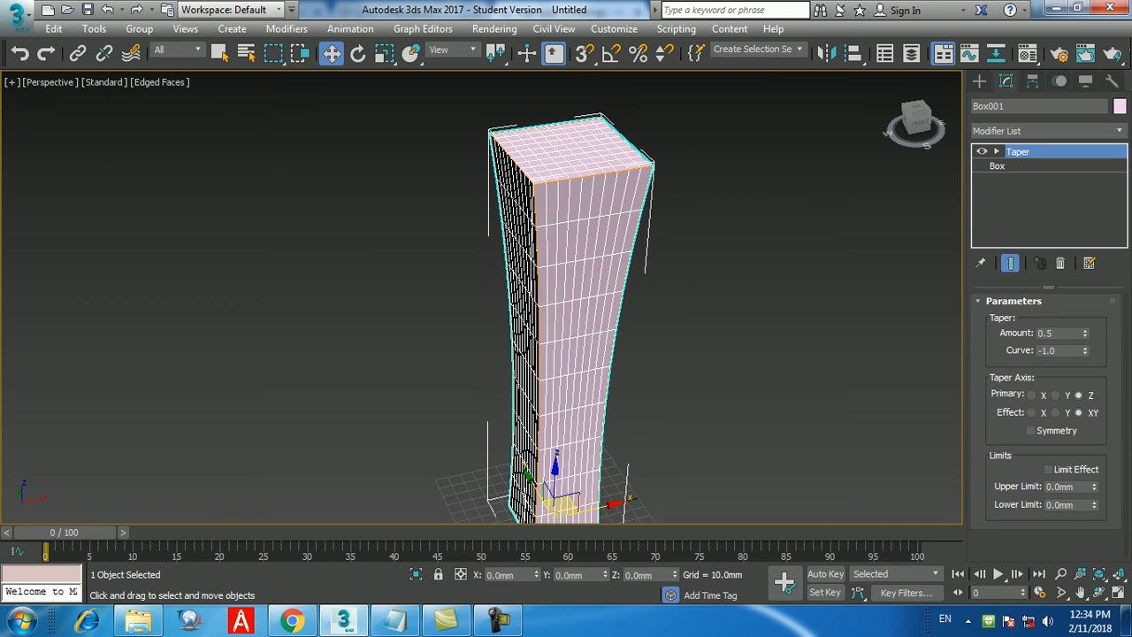
pyautogui.click(1046, 130)
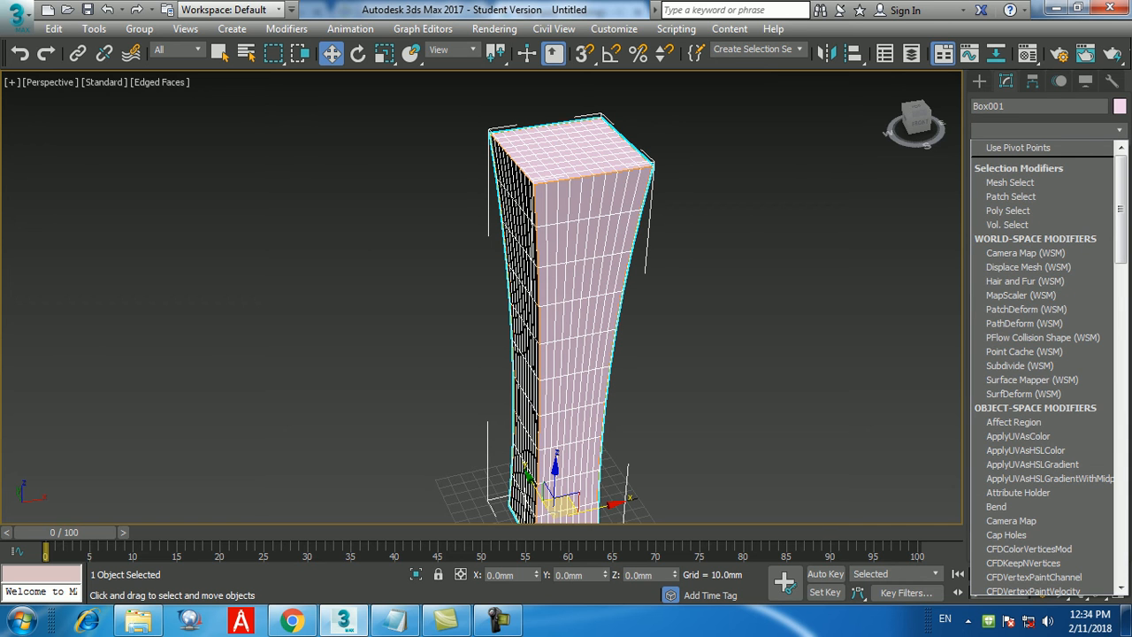
pyautogui.write('tw')
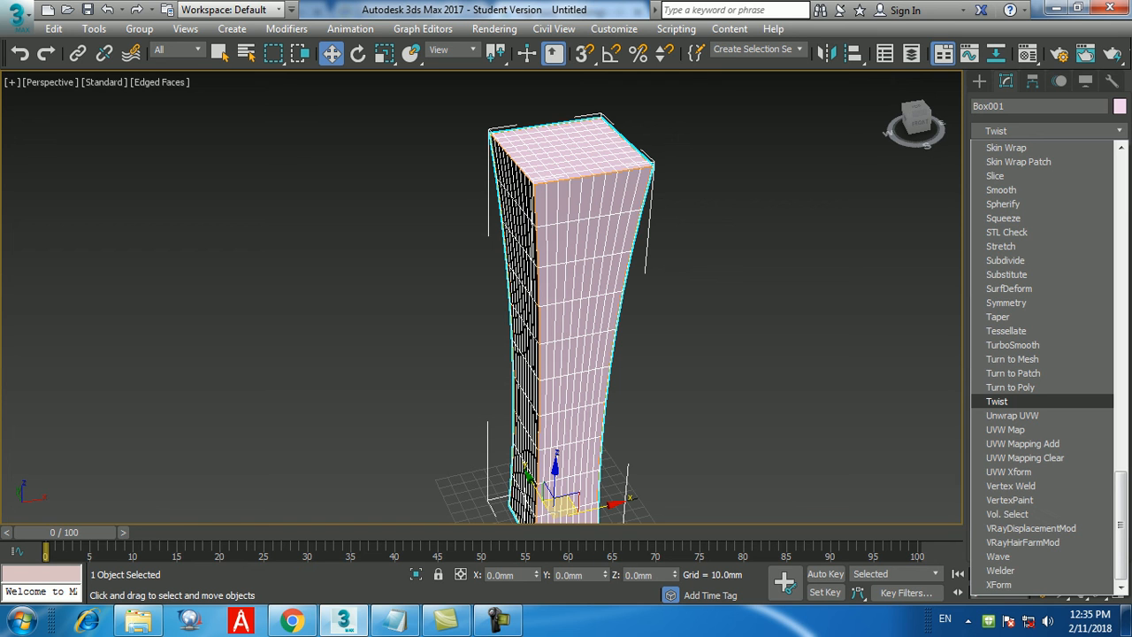
pyautogui.click(998, 401)
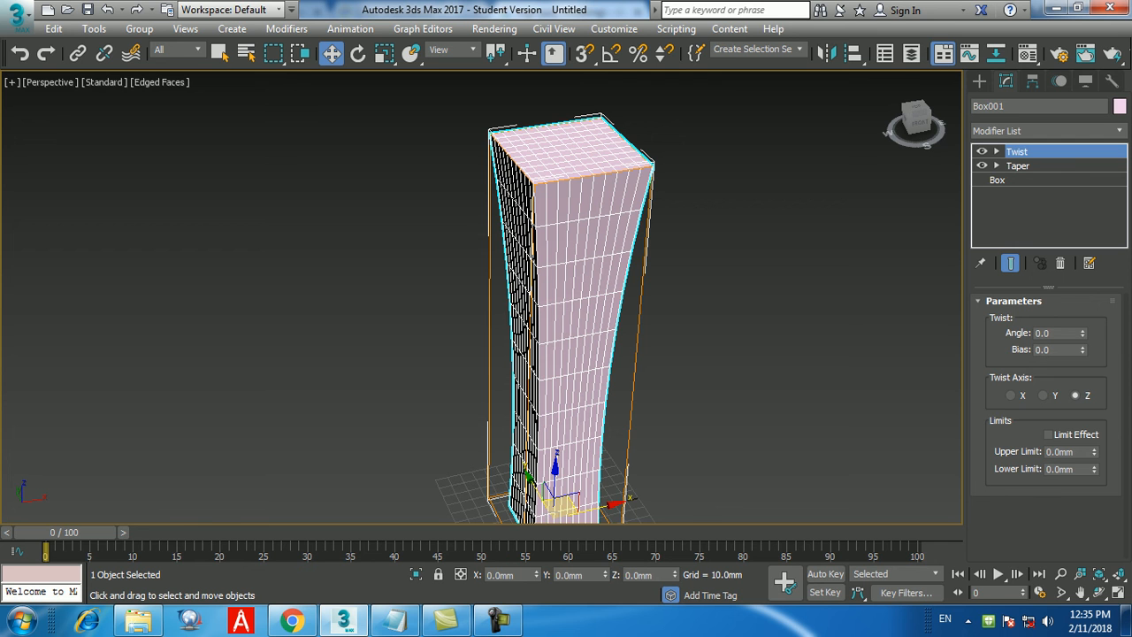
pyautogui.click(1037, 333)
pyautogui.write('60')
pyautogui.press('Return')
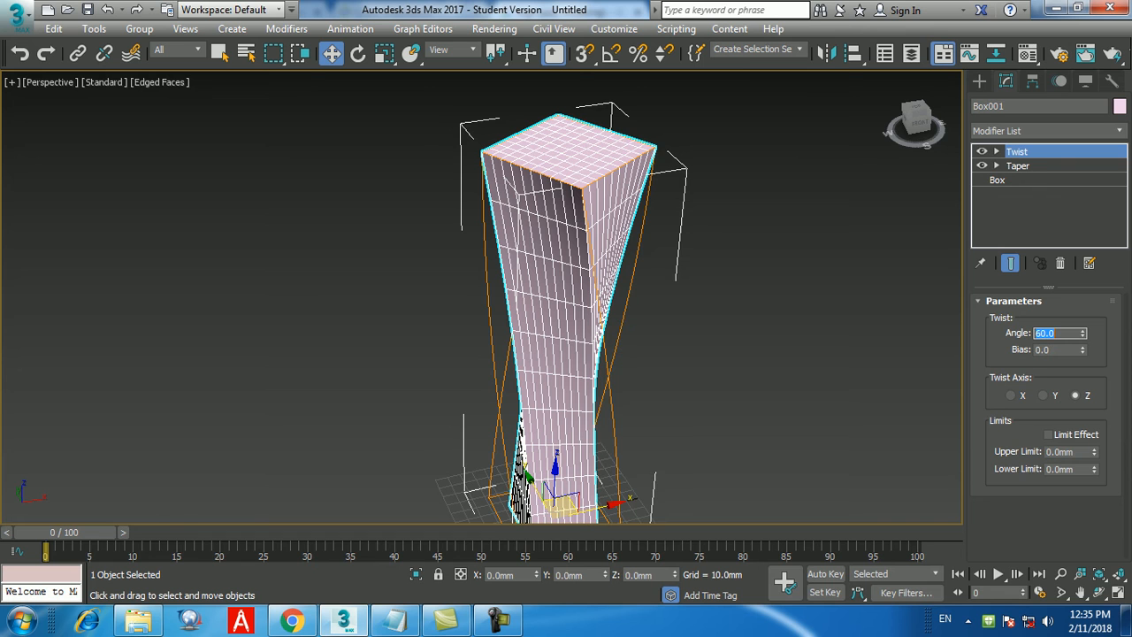
pyautogui.keyDown('alt'); pyautogui.moveTo(601, 436); pyautogui.dragTo(309, 406, button='middle'); pyautogui.keyUp('alt')
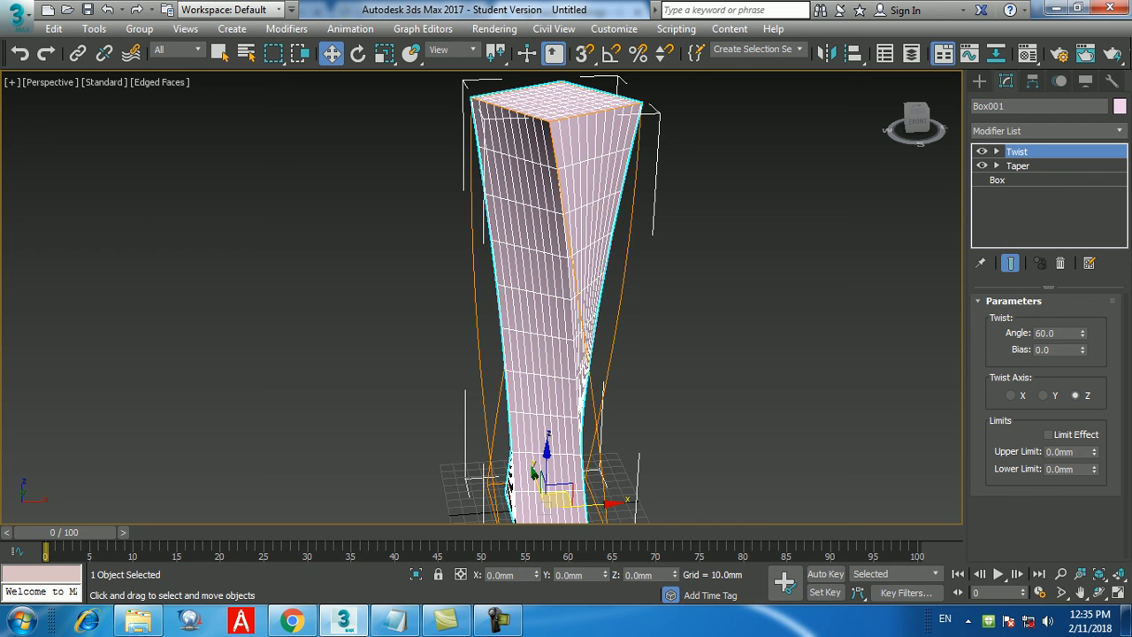
pyautogui.keyDown('alt'); pyautogui.moveTo(549, 319); pyautogui.dragTo(592, 328, button='middle'); pyautogui.keyUp('alt')
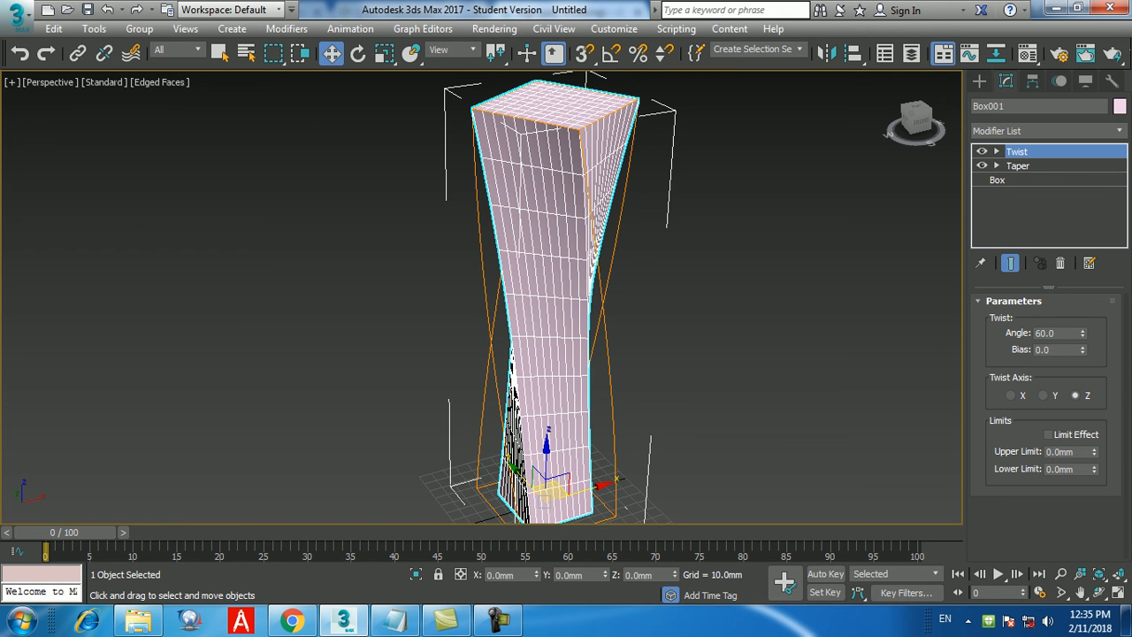
# Try Twist bias values of 100, -100 and 50, resetting the bias to 0
pyautogui.moveTo(1053, 351); pyautogui.dragTo(1038, 350)
pyautogui.write('100')
pyautogui.press('Return')
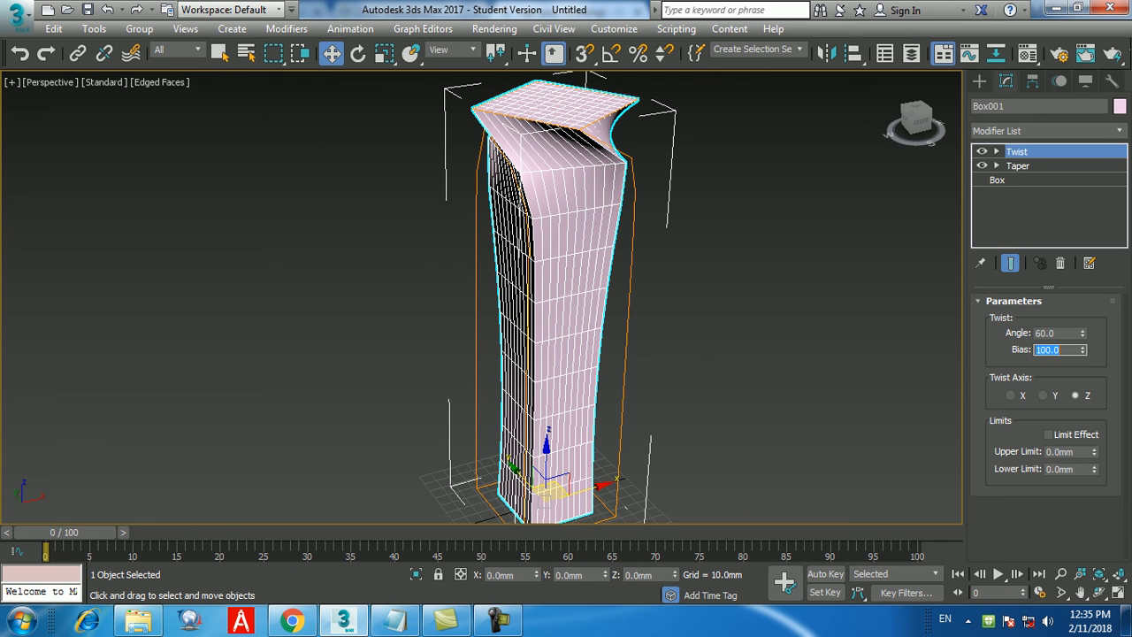
pyautogui.write('-100')
pyautogui.press('Return')
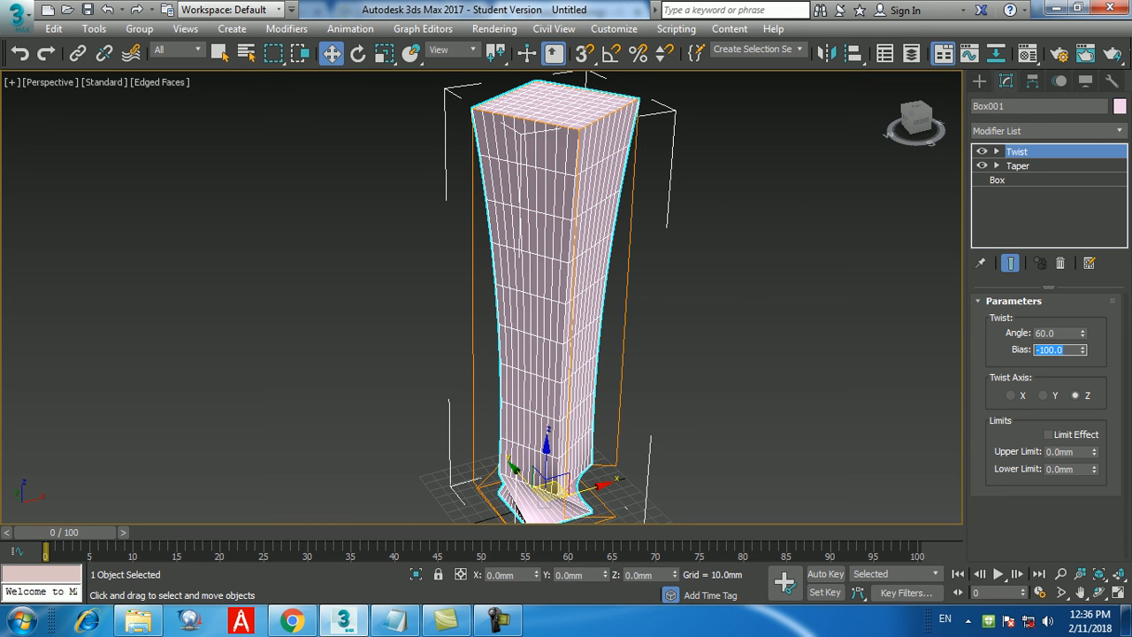
pyautogui.write('0')
pyautogui.press('Return')
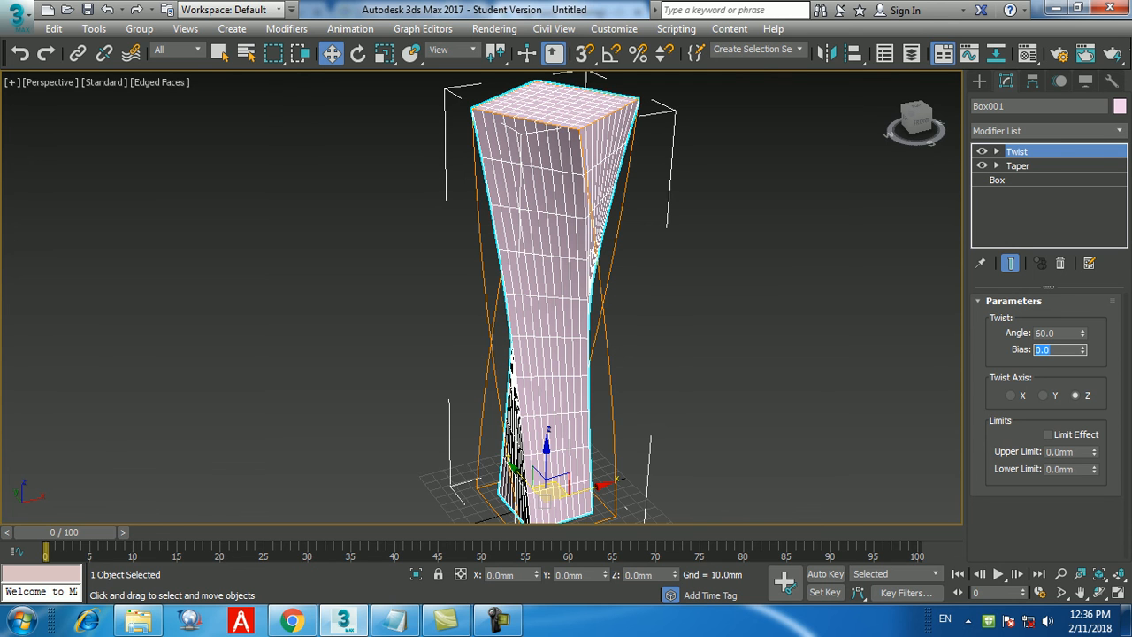
pyautogui.write('50')
pyautogui.press('Return')
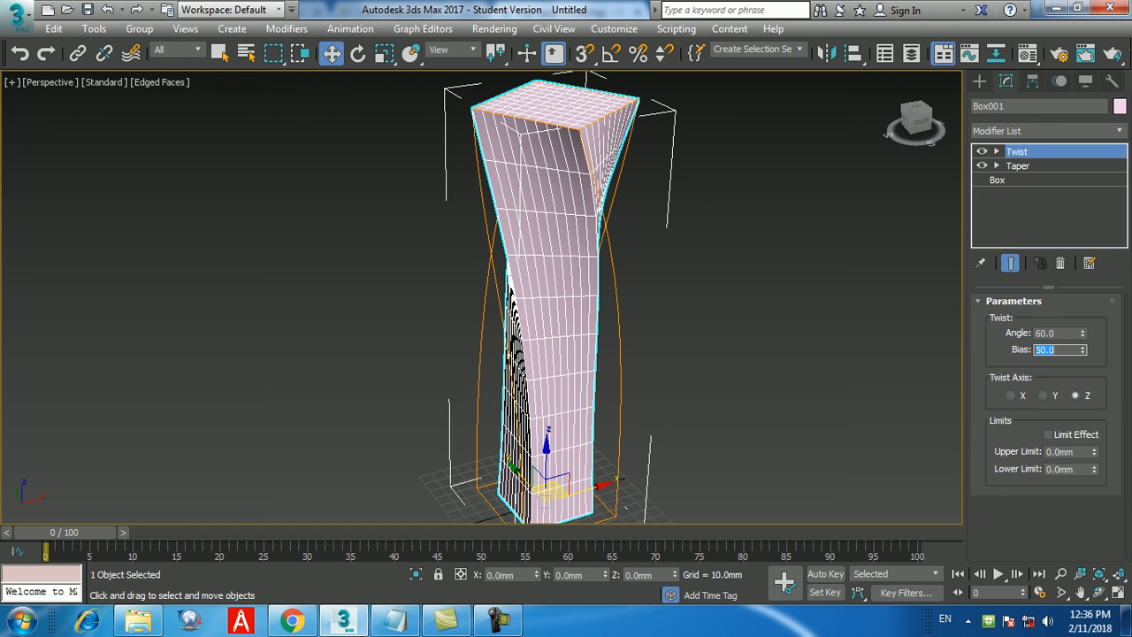
pyautogui.write('0')
pyautogui.press('Return')
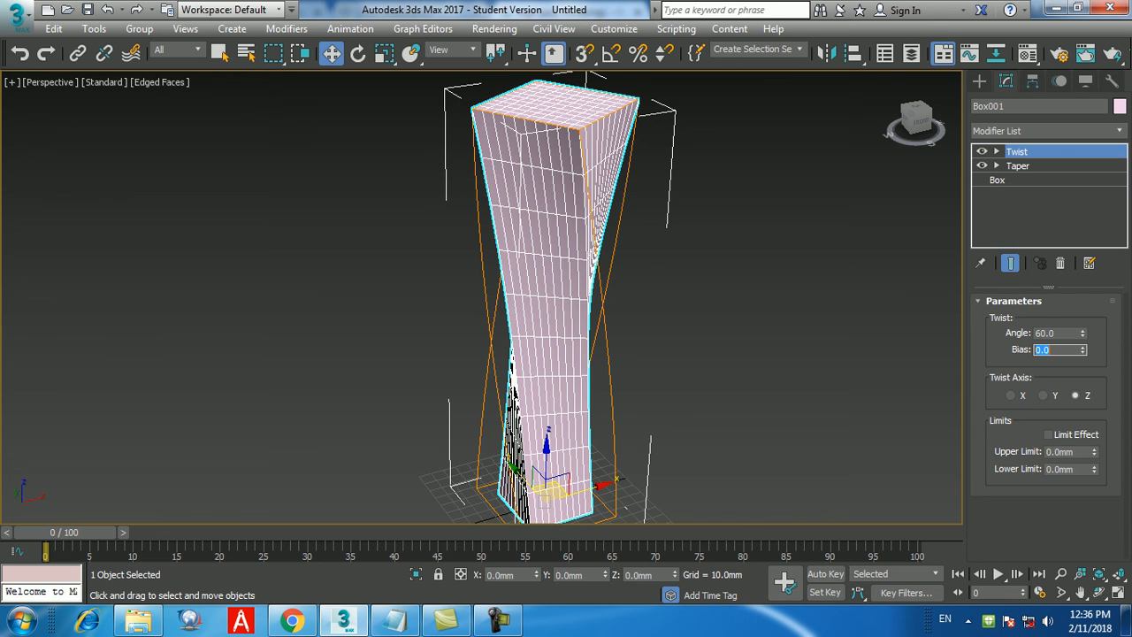
# Try the X and Y twist axes and restore the Twist axis to Z
pyautogui.click(1011, 395)
pyautogui.click(1043, 396)
pyautogui.click(1075, 396)
pyautogui.click(1011, 395)
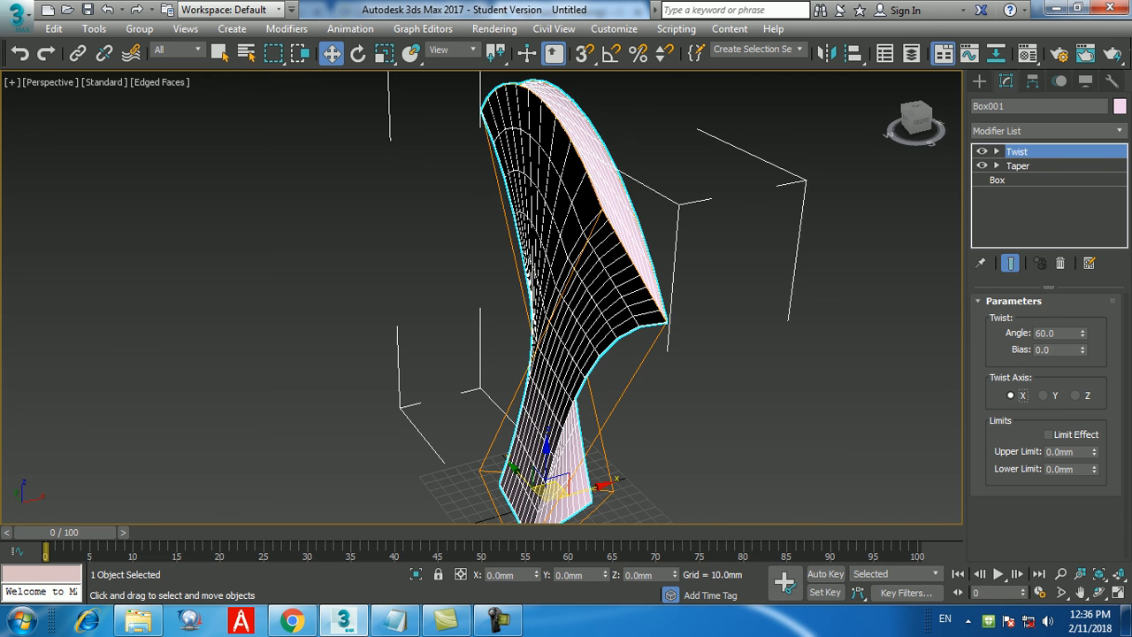
pyautogui.click(1043, 395)
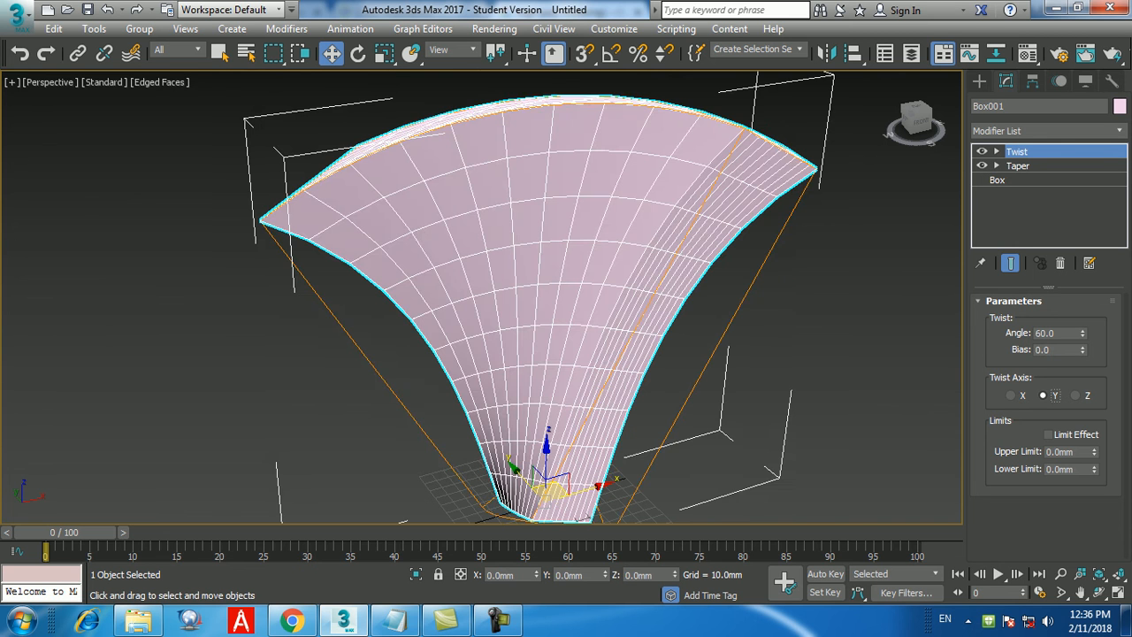
pyautogui.click(1075, 396)
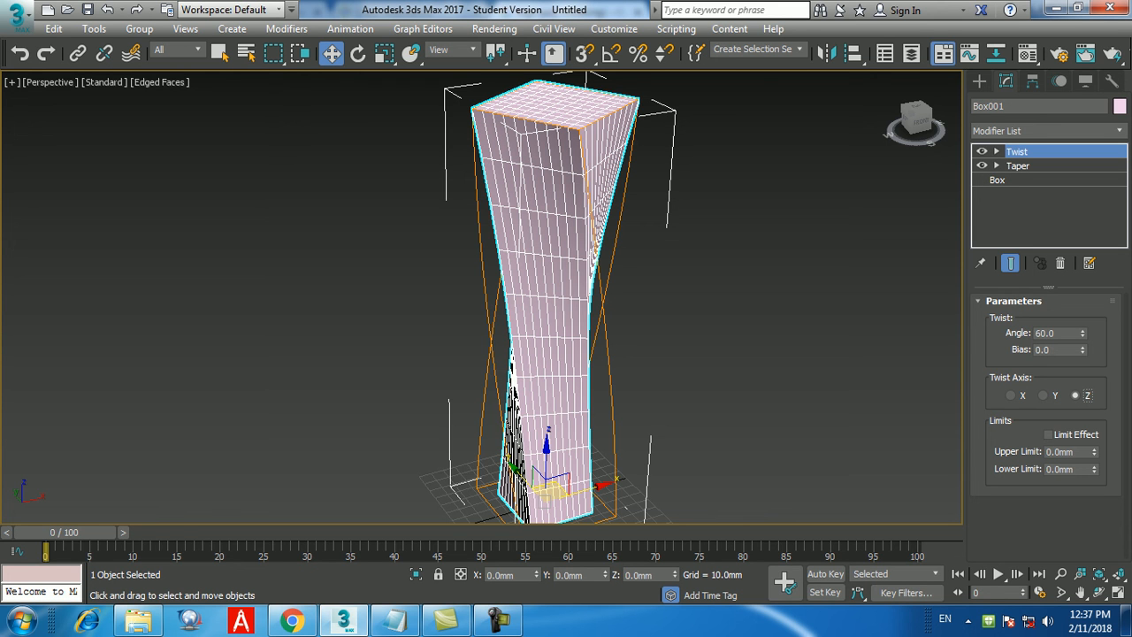
# Clone the twisted box as one independent copy named Box002, about 163 mm away along the X axis
pyautogui.moveTo(763, 437); pyautogui.dragTo(647, 405, button='middle')
pyautogui.scroll(-3, 747, 424)
pyautogui.scroll(3, 690, 409)
pyautogui.scroll(-3, 648, 403)
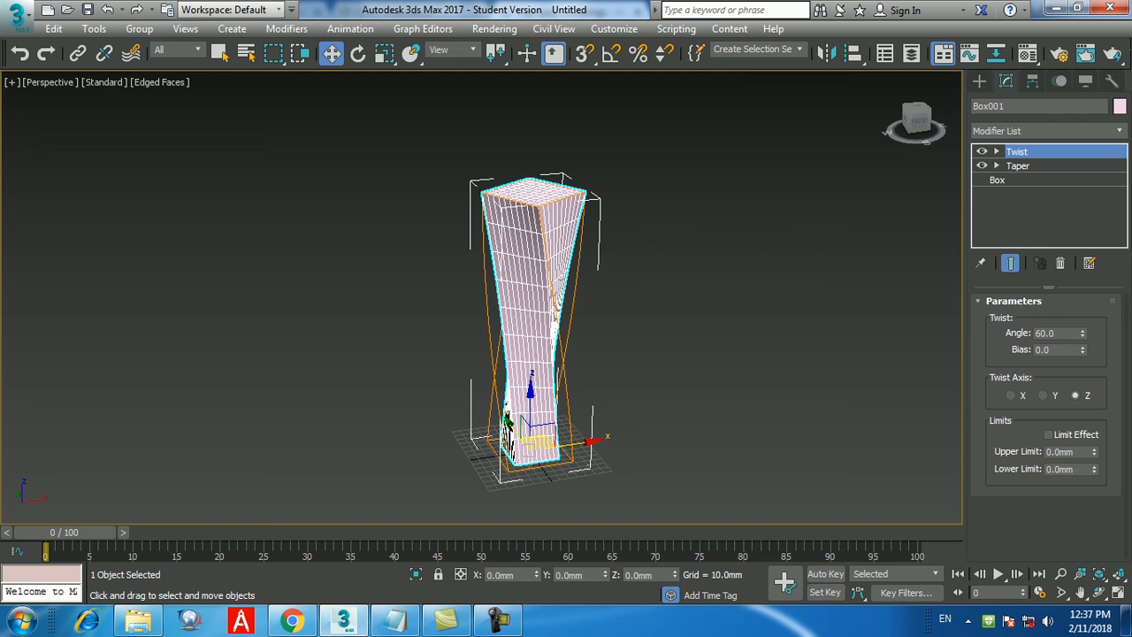
pyautogui.keyDown('shift'); pyautogui.moveTo(508, 421); pyautogui.dragTo(639, 408); pyautogui.keyUp('shift')
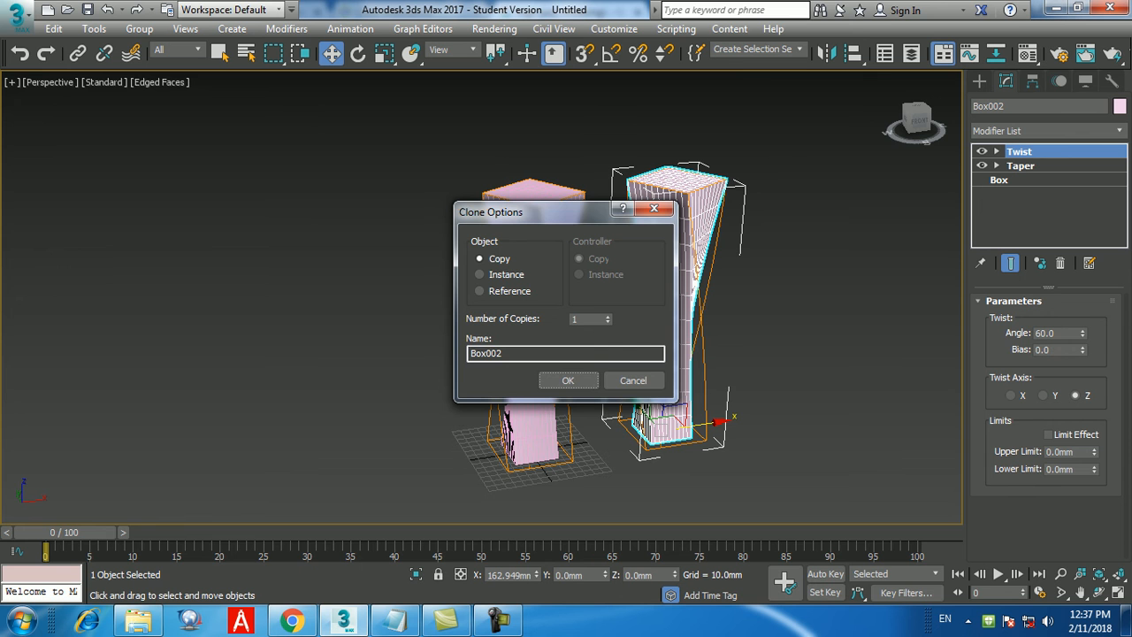
pyautogui.click(568, 380)
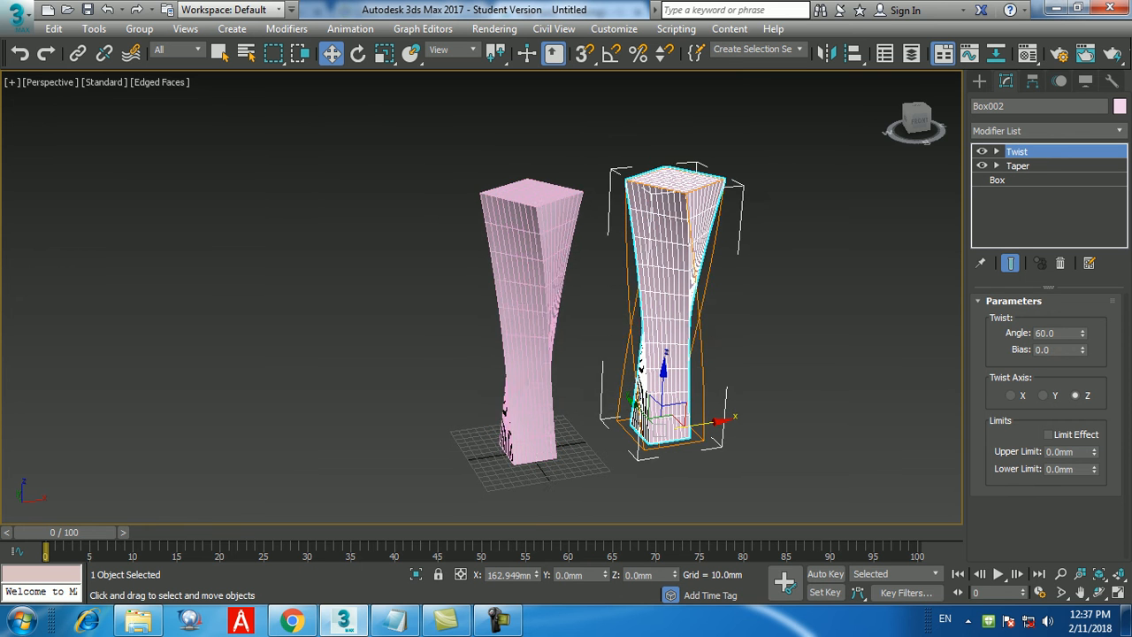
pyautogui.keyDown('alt'); pyautogui.moveTo(704, 334); pyautogui.dragTo(646, 364, button='middle'); pyautogui.keyUp('alt')
pyautogui.scroll(3, 690, 346)
pyautogui.scroll(-3, 666, 401)
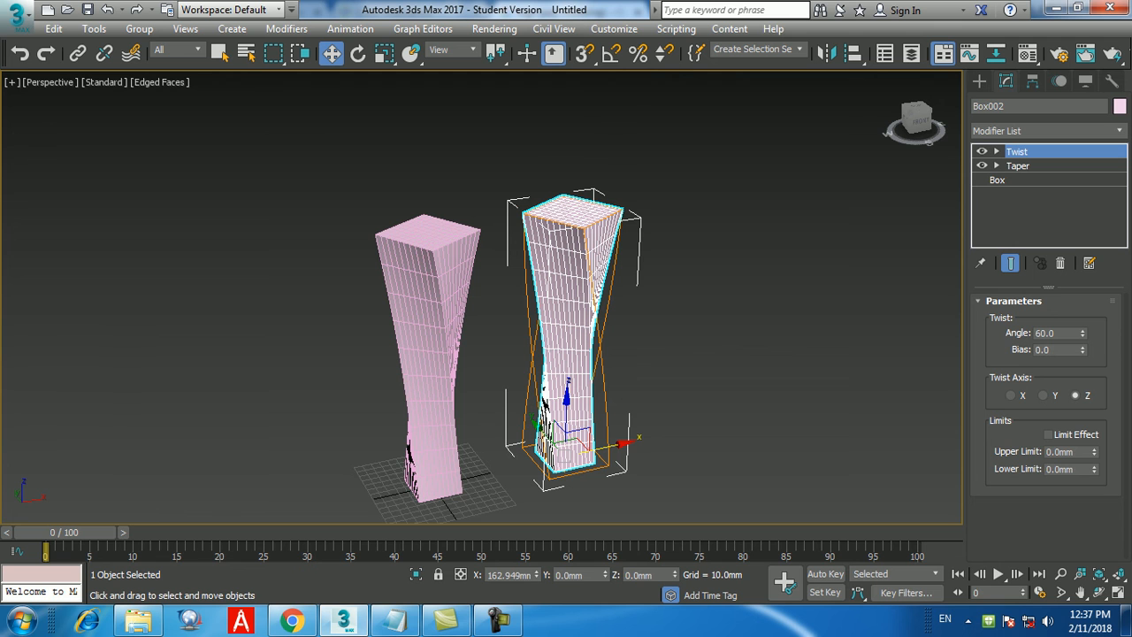
# Switch to the Notepad class notes and add the line "3.Lattice" below "2.Twist"
pyautogui.click(394, 620)
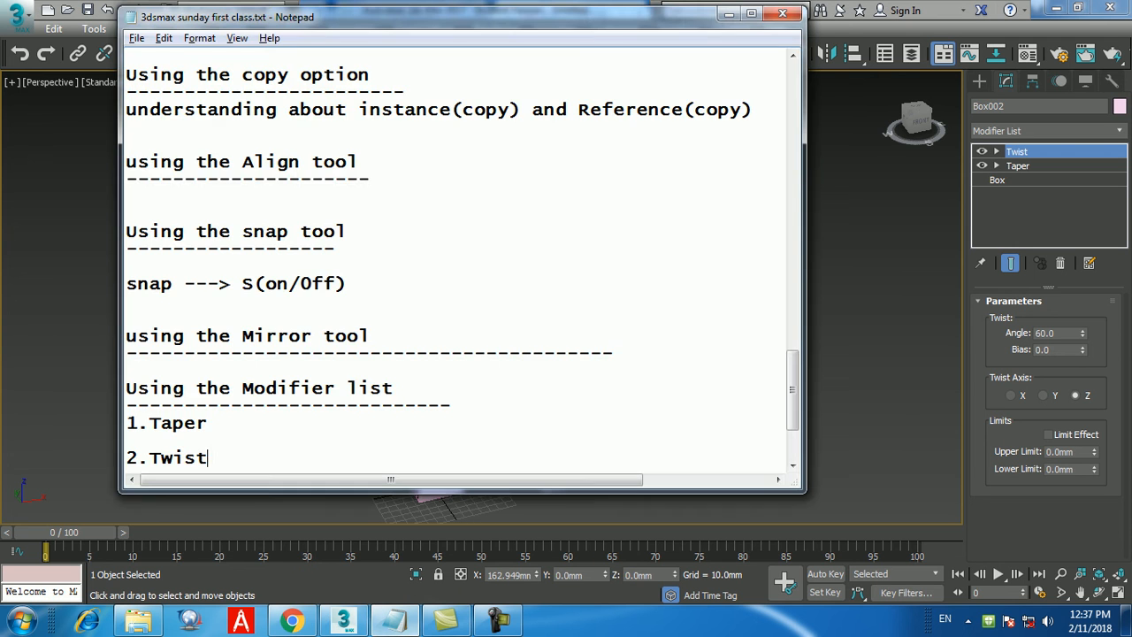
pyautogui.press('Return')
pyautogui.write('4')
pyautogui.press('BackSpace')
pyautogui.write('3.Latt')
pyautogui.write('ice')
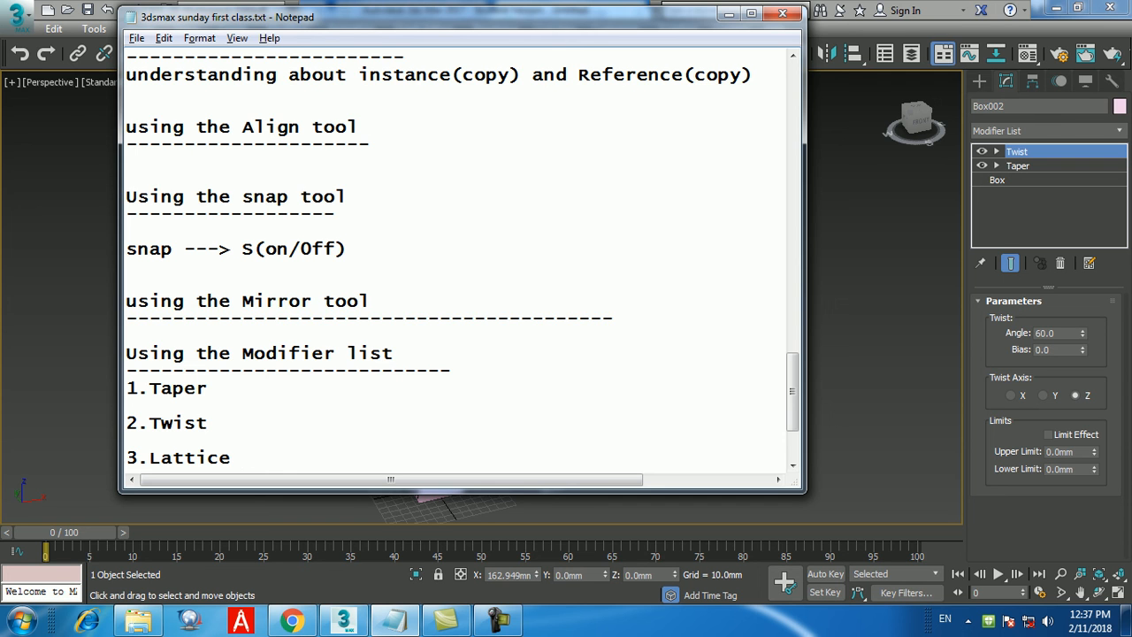
# Switch back to 3ds Max and add a Lattice modifier above the Twist on Box002
pyautogui.click(344, 621)
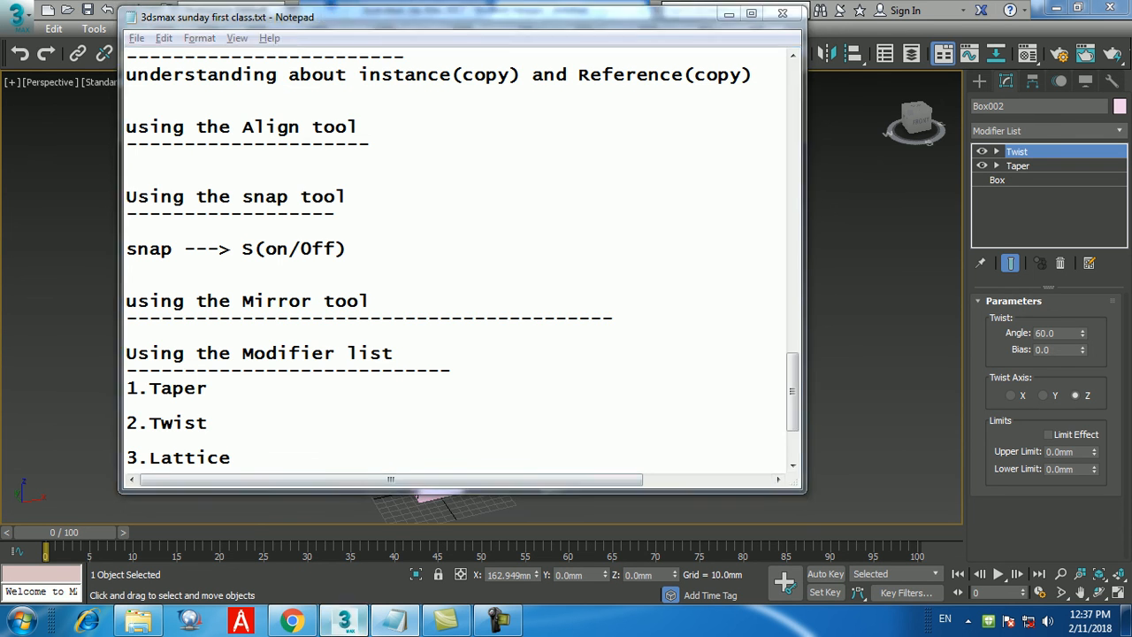
pyautogui.scroll(4, 584, 343)
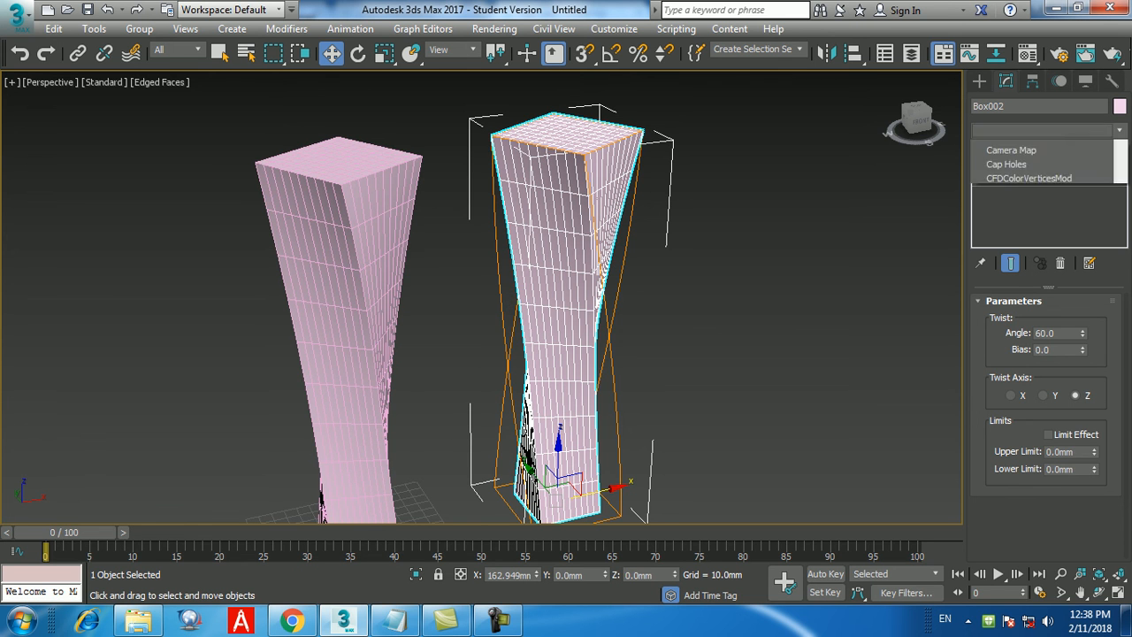
pyautogui.click(1049, 130)
pyautogui.scroll(-4, 1044, 367)
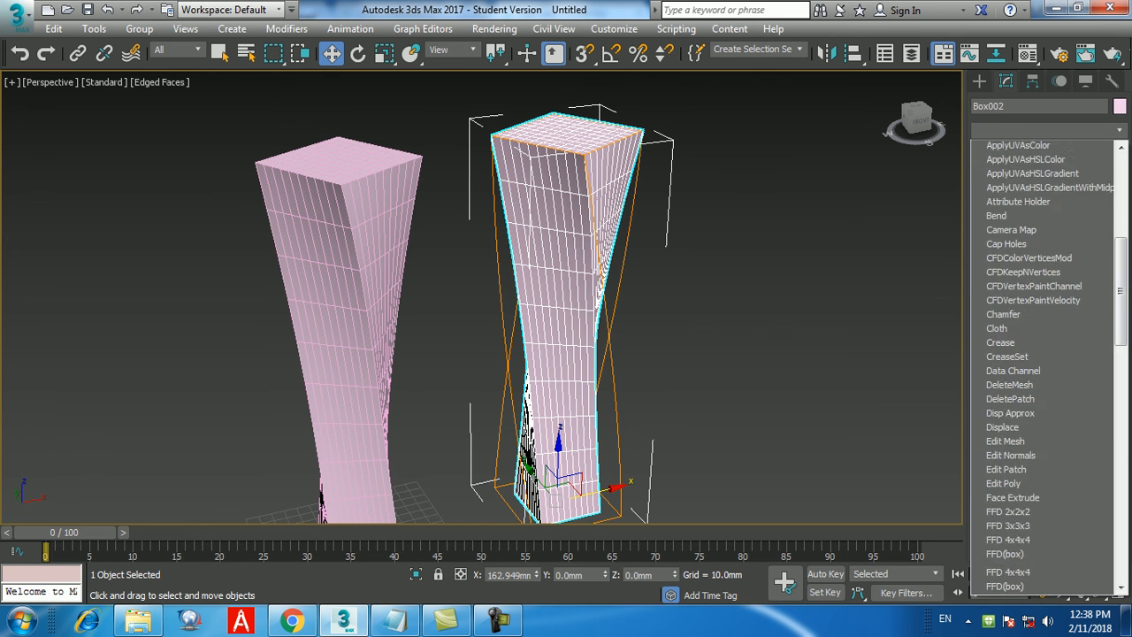
pyautogui.press('l')
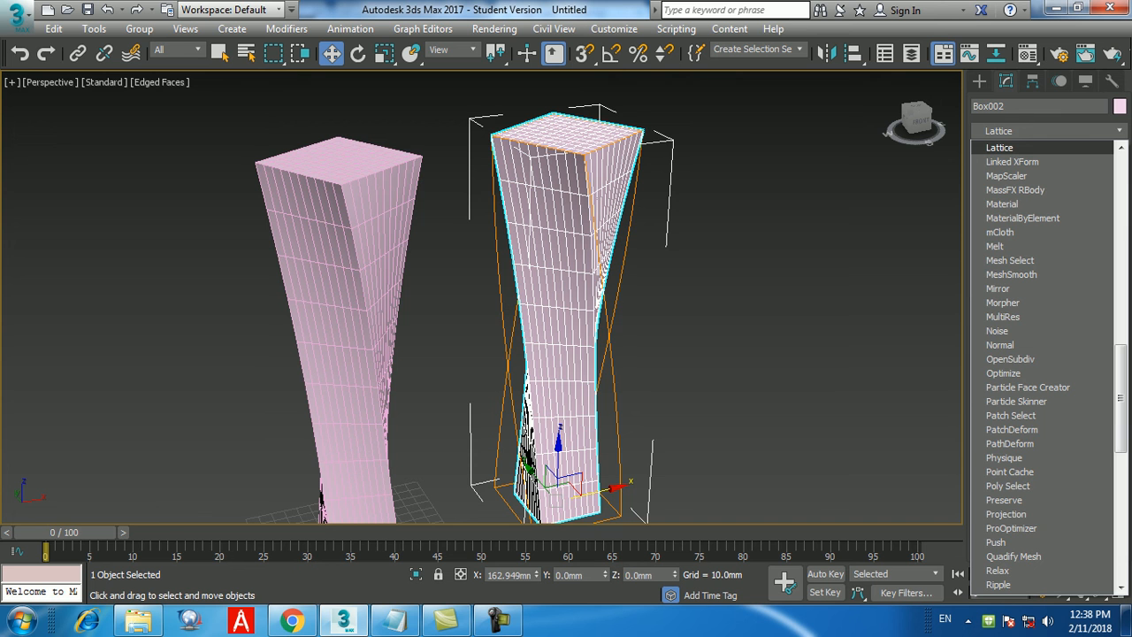
pyautogui.press('Return')
# Examine the struts and joints that the Lattice modifier builds on Box002 from close up and from farther away
pyautogui.keyDown('alt'); pyautogui.moveTo(566, 327); pyautogui.dragTo(544, 306, button='middle'); pyautogui.keyUp('alt')
pyautogui.scroll(8, 558, 150)
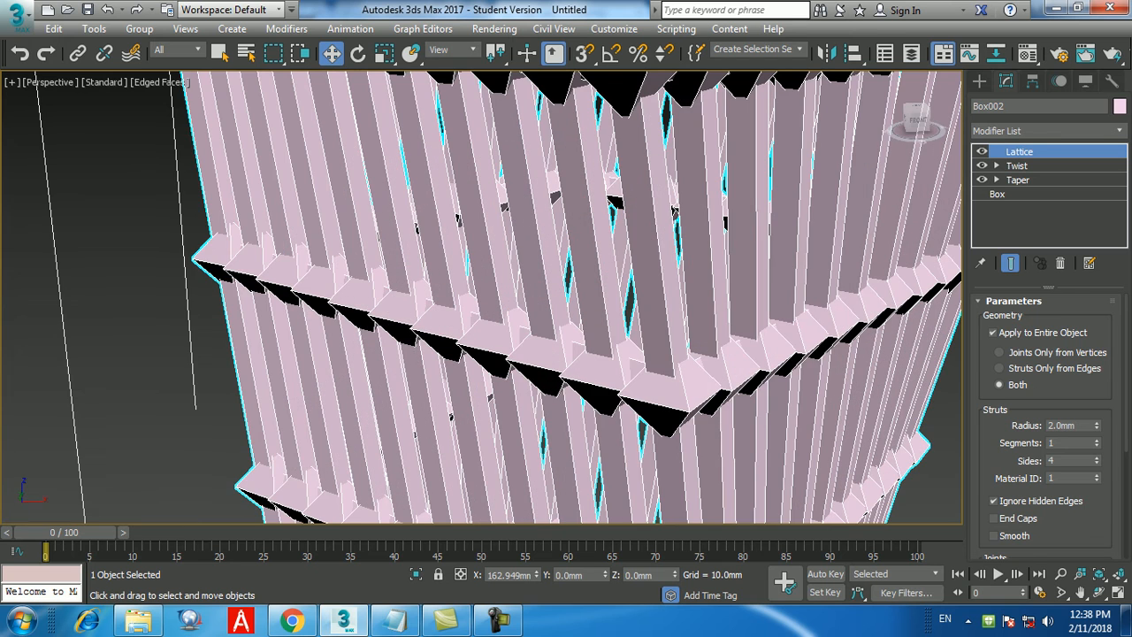
pyautogui.scroll(-4, 566, 265)
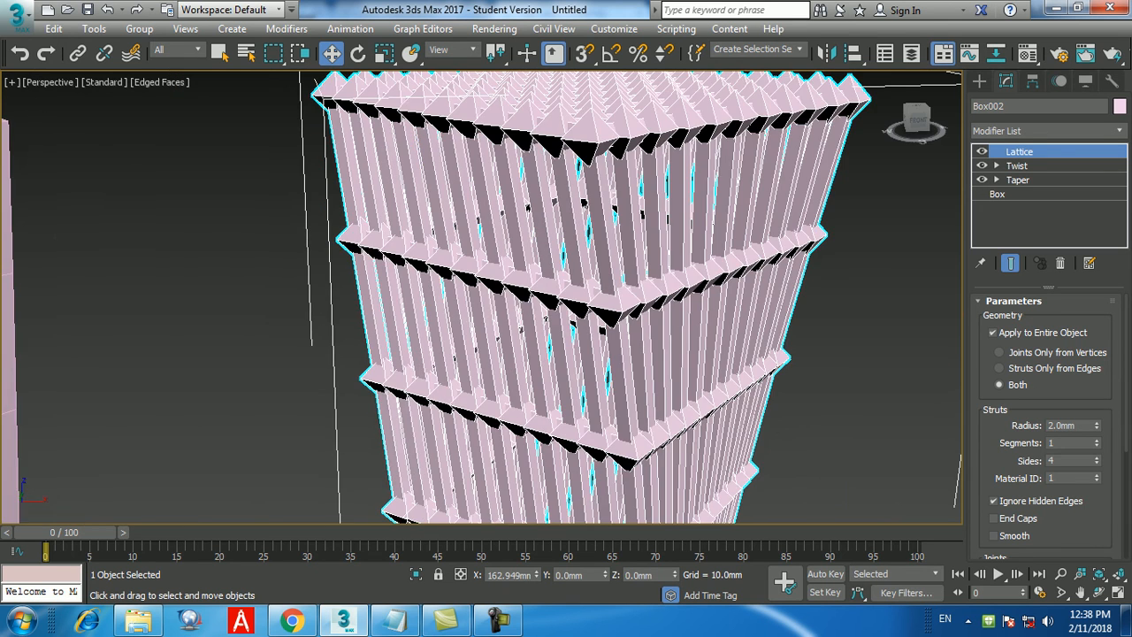
pyautogui.scroll(-5, 133, 354)
pyautogui.scroll(2, 132, 354)
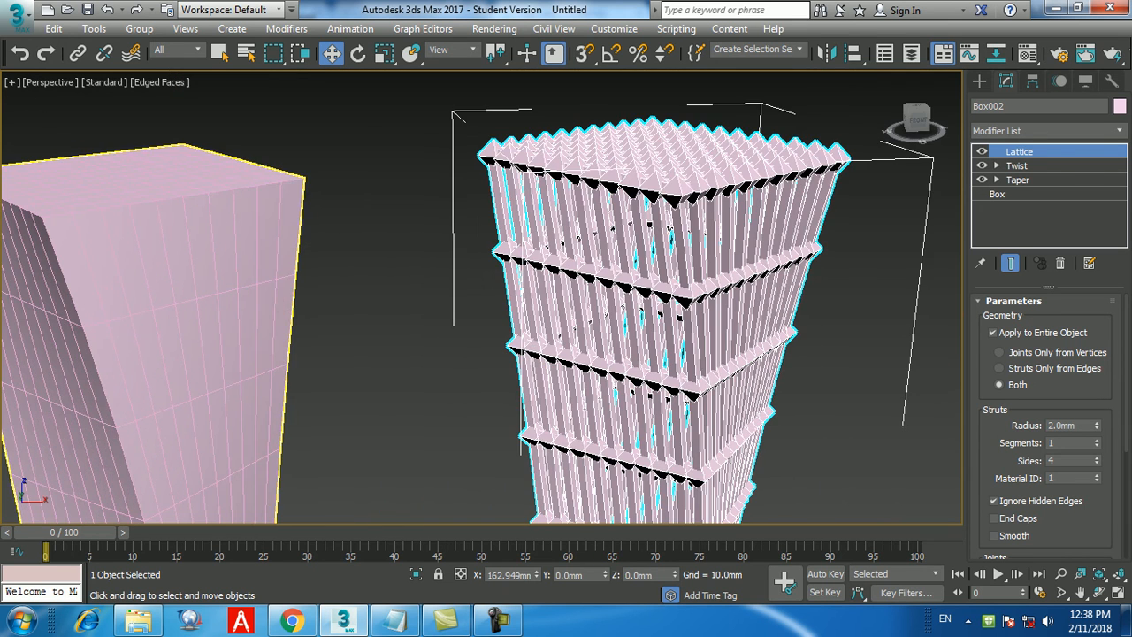
pyautogui.scroll(2, 190, 217)
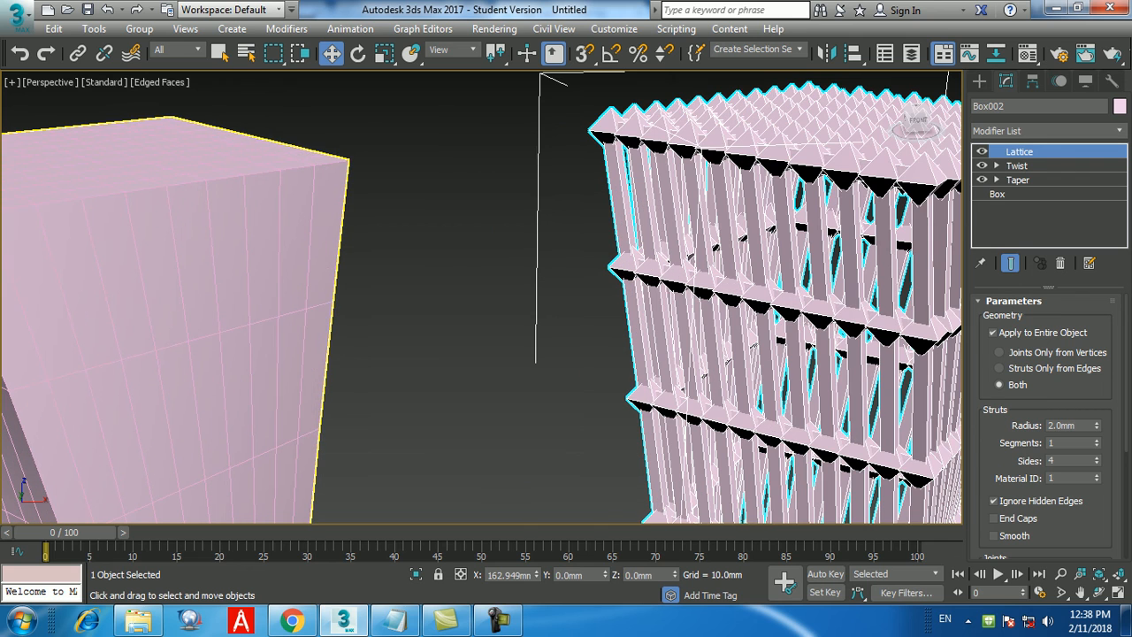
pyautogui.scroll(4, 832, 272)
pyautogui.moveTo(831, 272); pyautogui.dragTo(495, 320, button='middle')
pyautogui.scroll(-3, 496, 320)
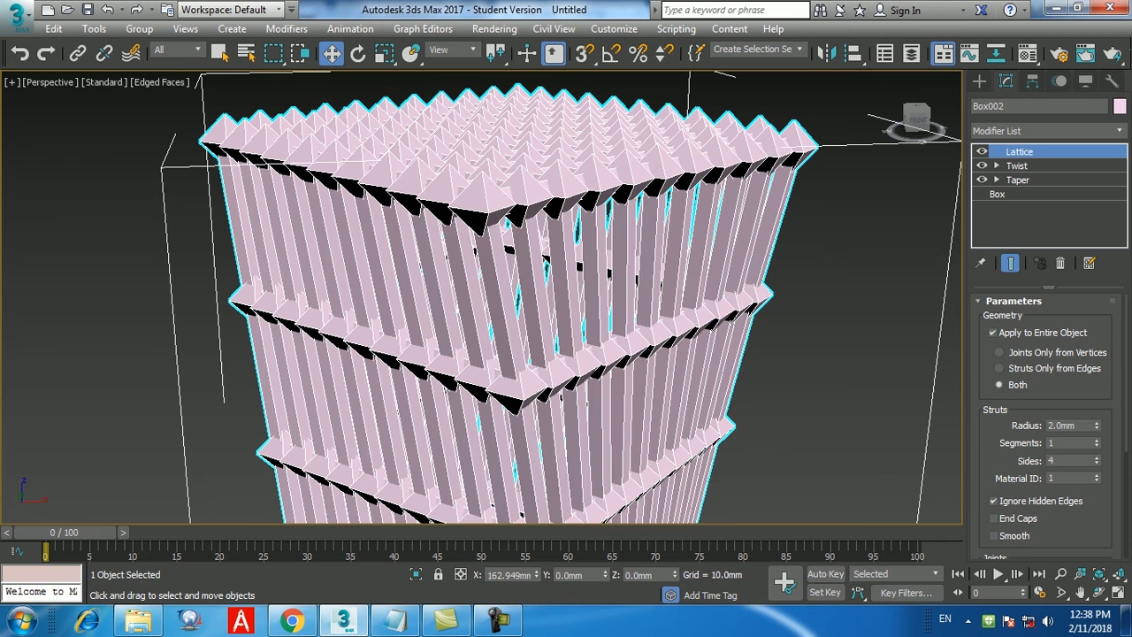
pyautogui.scroll(-3, 495, 306)
pyautogui.moveTo(496, 305); pyautogui.dragTo(509, 296, button='middle')
pyautogui.scroll(1, 508, 296)
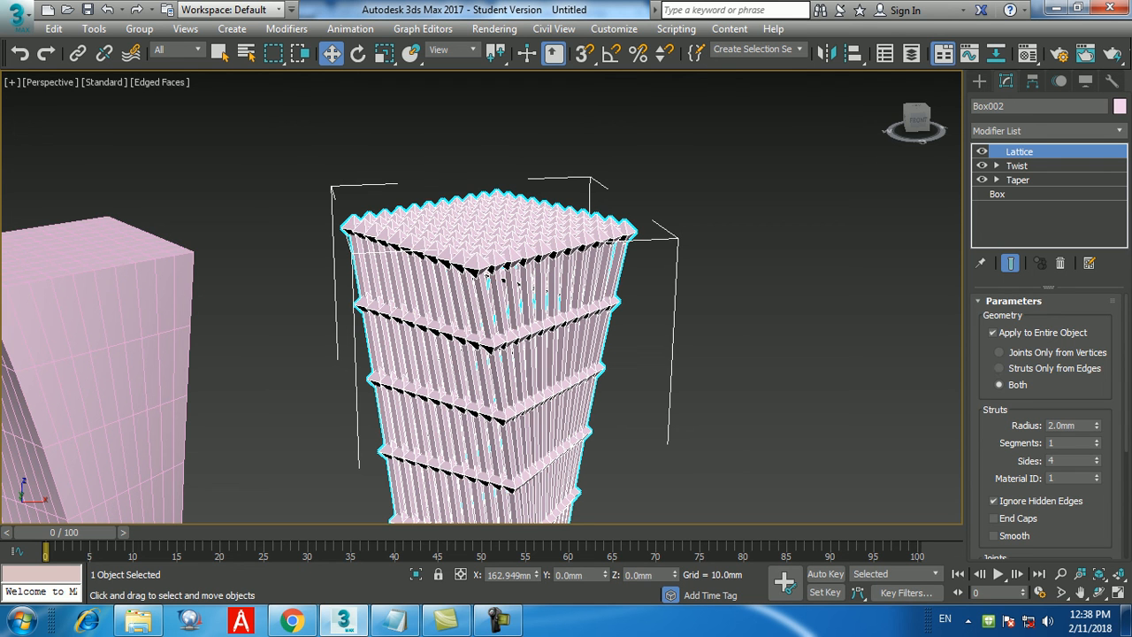
# Try the Joints Only from Vertices geometry option of the Lattice modifier and inspect the joint rings
pyautogui.click(1000, 352)
pyautogui.moveTo(496, 399); pyautogui.dragTo(495, 296, button='middle')
pyautogui.scroll(4, 404, 340)
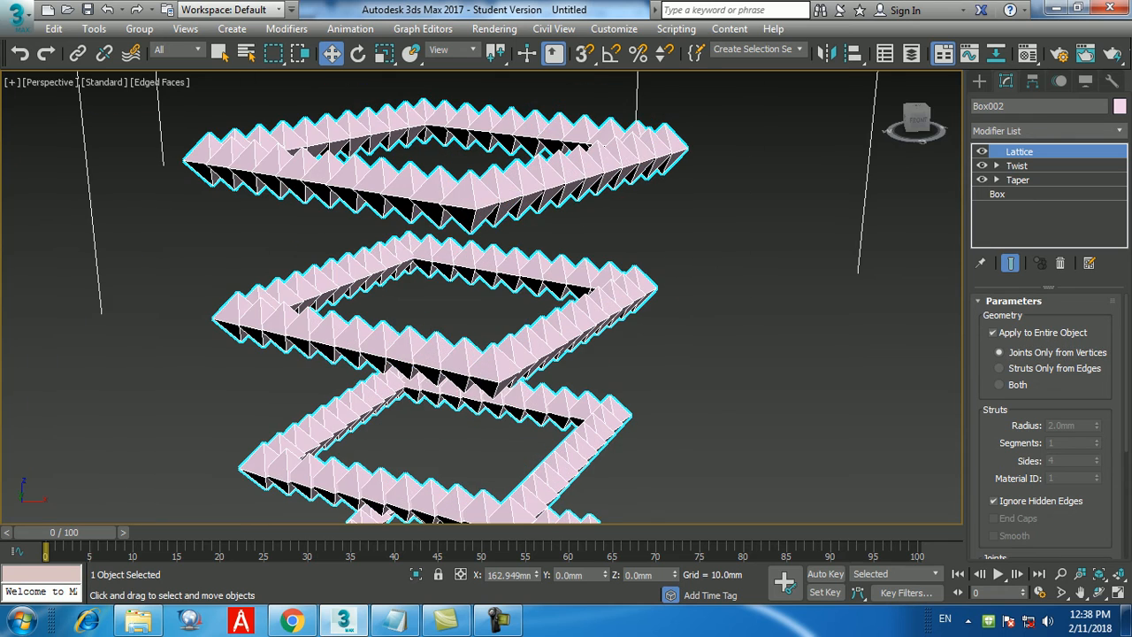
pyautogui.scroll(-6, 557, 354)
pyautogui.moveTo(557, 354)
pyautogui.mouseDown(button='middle')
pyautogui.moveTo(531, 260)
pyautogui.moveTo(543, 328)
pyautogui.mouseUp(button='middle')
pyautogui.scroll(3, 539, 354)
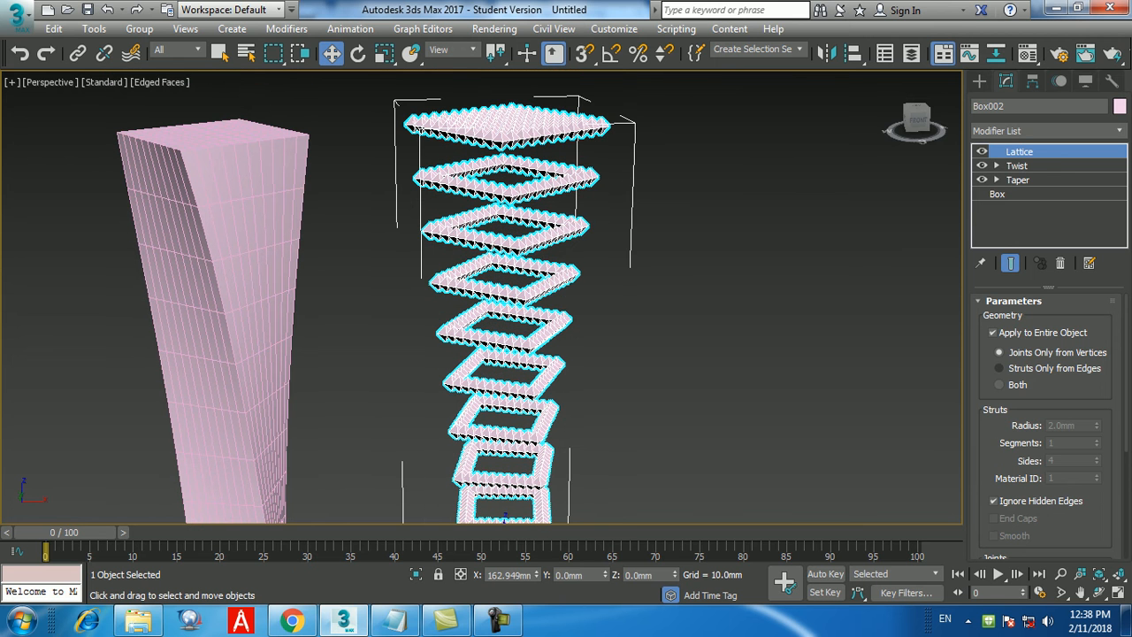
# Switch the lattice geometry to Struts Only from Edges and set the strut radius to 0.5 mm
pyautogui.click(1001, 368)
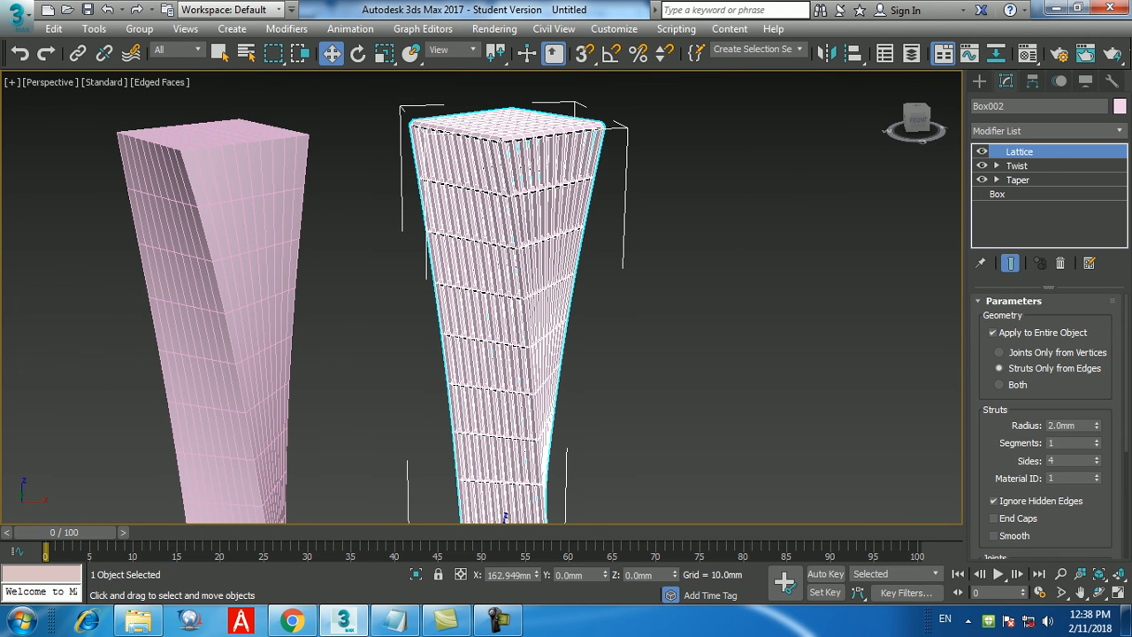
pyautogui.scroll(5, 505, 517)
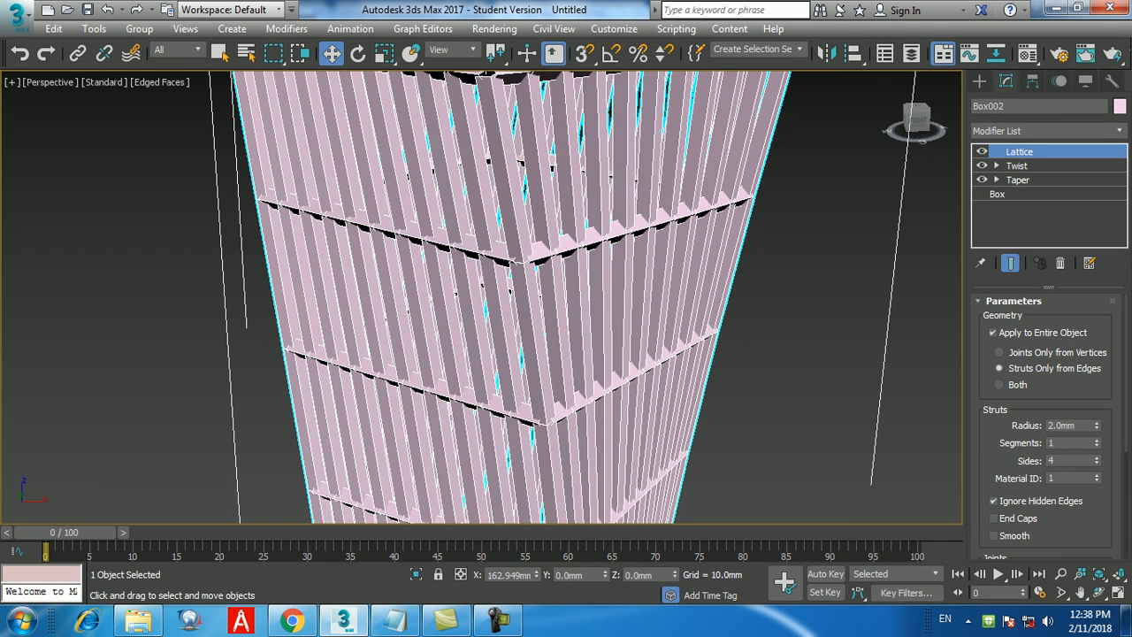
pyautogui.scroll(-3, 512, 297)
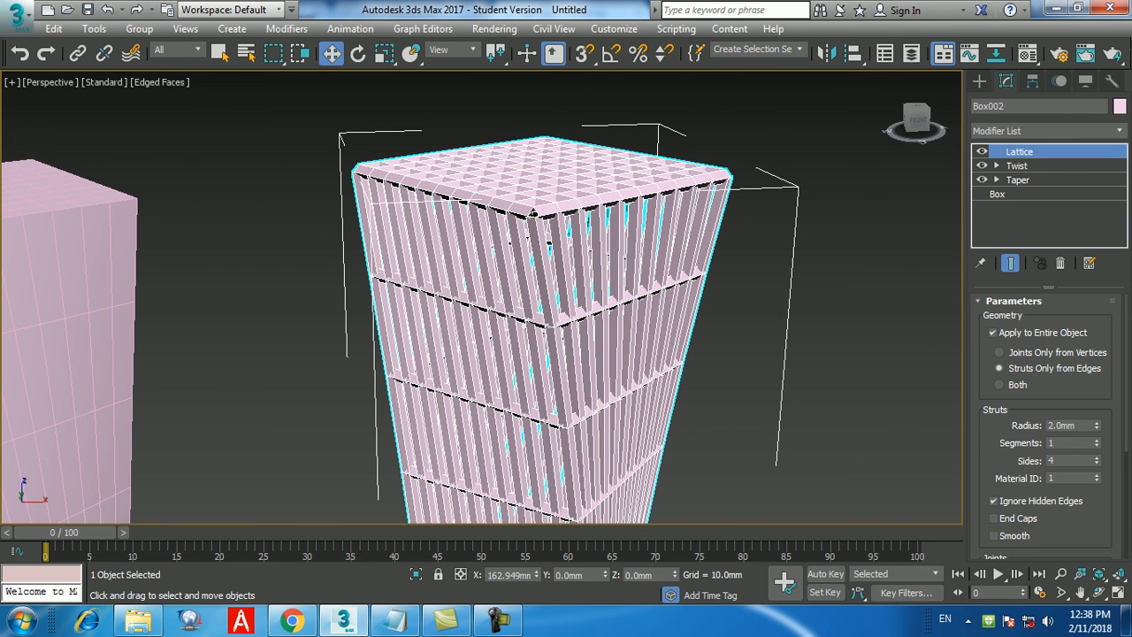
pyautogui.doubleClick(1063, 426)
pyautogui.write('0.5')
pyautogui.press('Return')
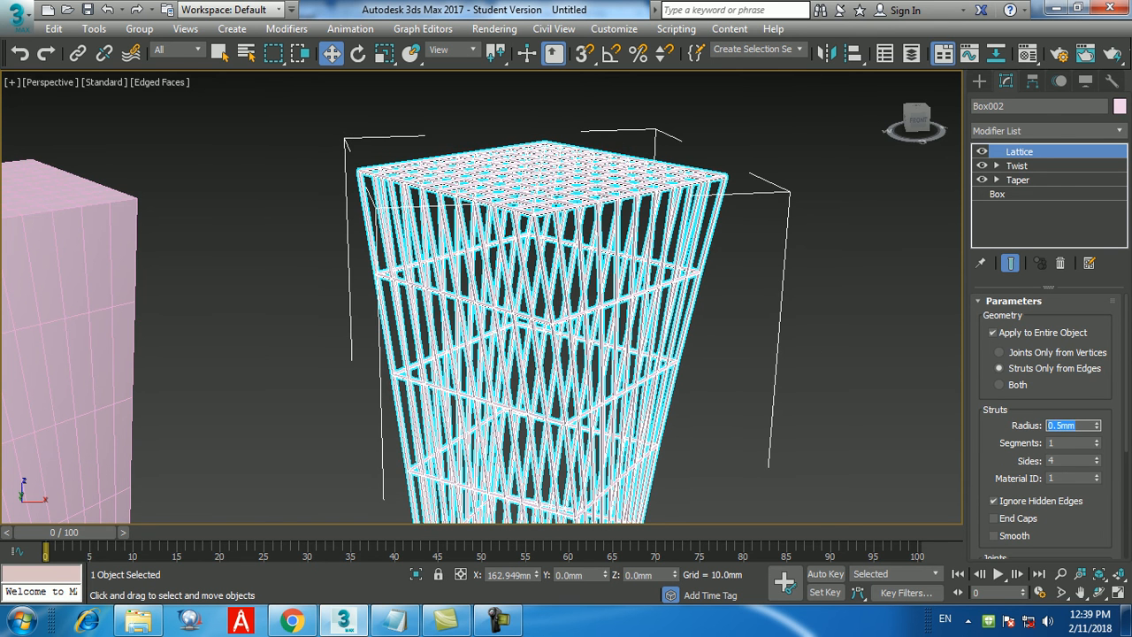
# Set the number of sides of the lattice struts to 12
pyautogui.scroll(5, 541, 301)
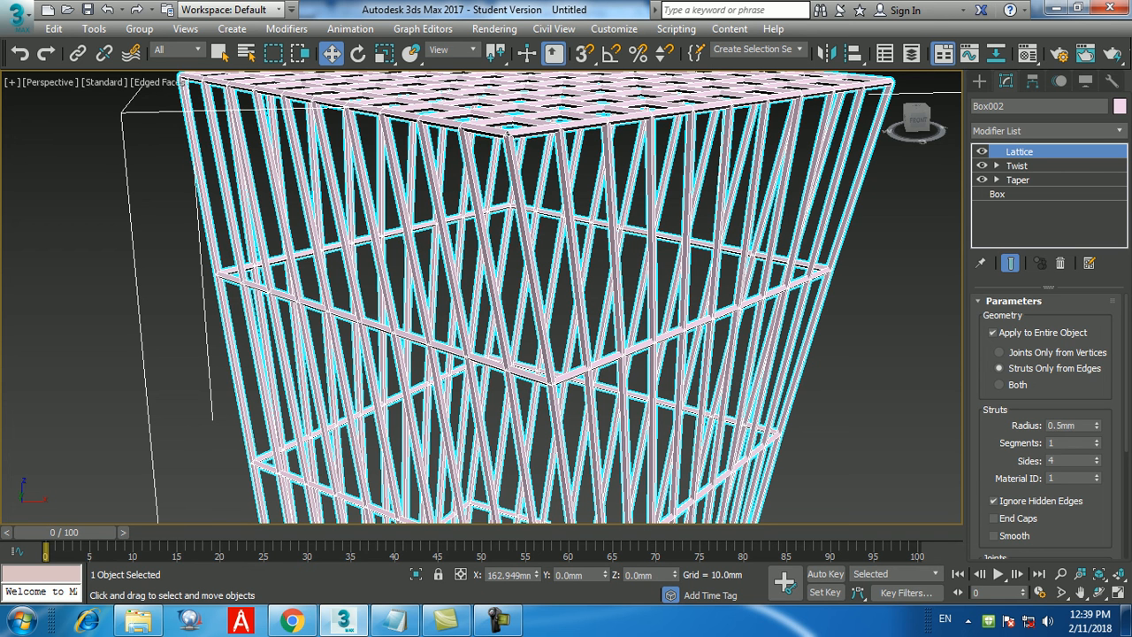
pyautogui.keyDown('alt'); pyautogui.moveTo(527, 225); pyautogui.dragTo(521, 266, button='middle'); pyautogui.keyUp('alt')
pyautogui.scroll(6, 520, 266)
pyautogui.scroll(-3, 520, 265)
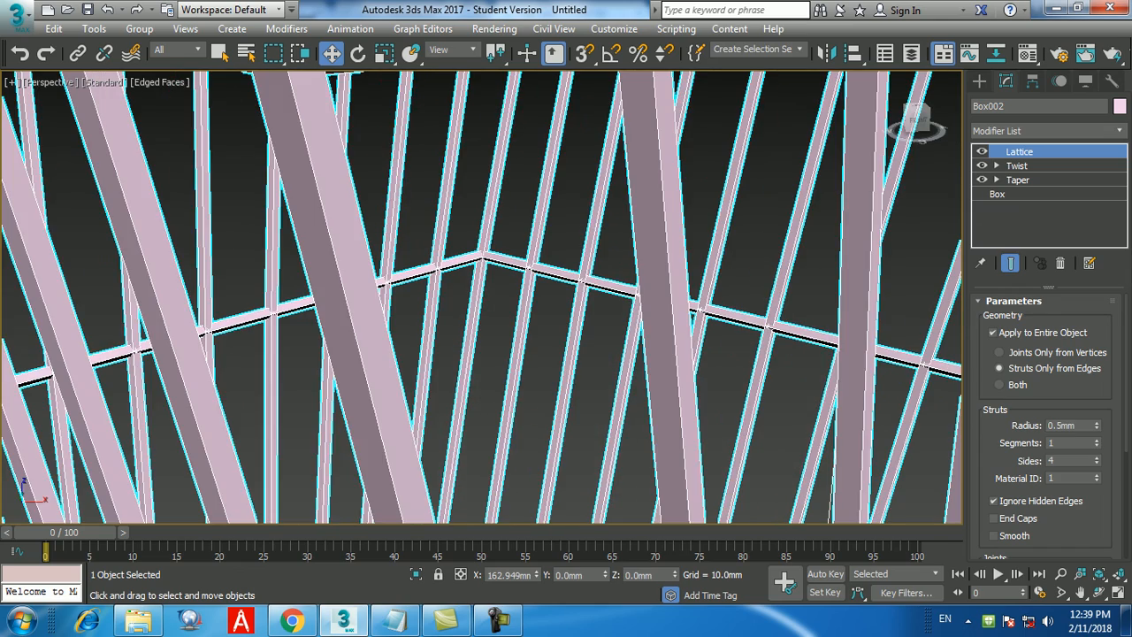
pyautogui.moveTo(520, 265); pyautogui.dragTo(462, 303, button='middle')
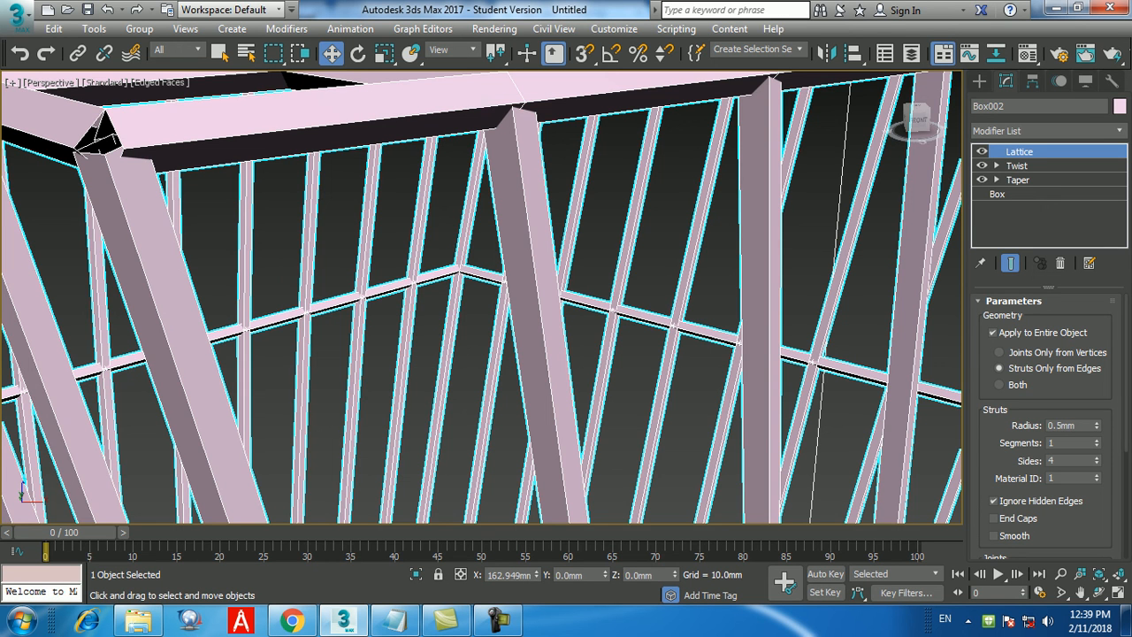
pyautogui.doubleClick(1065, 461)
pyautogui.write('12')
pyautogui.press('Return')
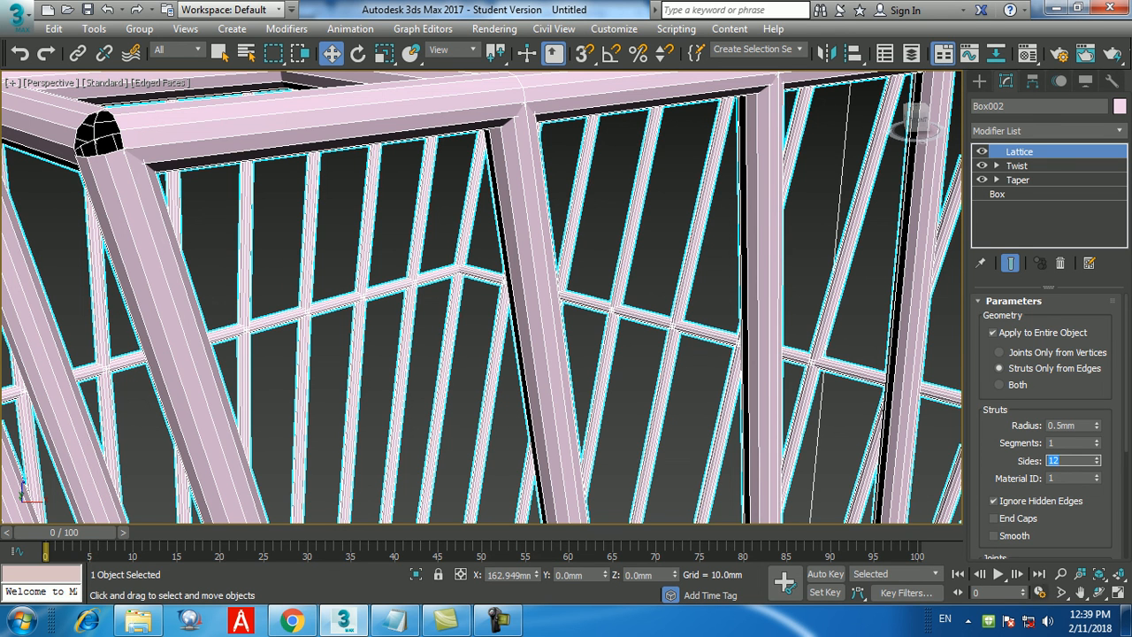
# Toggle End Caps on the lattice struts to compare the open corner ends, leaving the caps turned on
pyautogui.click(994, 518)
pyautogui.click(994, 518)
pyautogui.doubleClick(1058, 461)
pyautogui.moveTo(310, 238); pyautogui.dragTo(677, 391, button='middle')
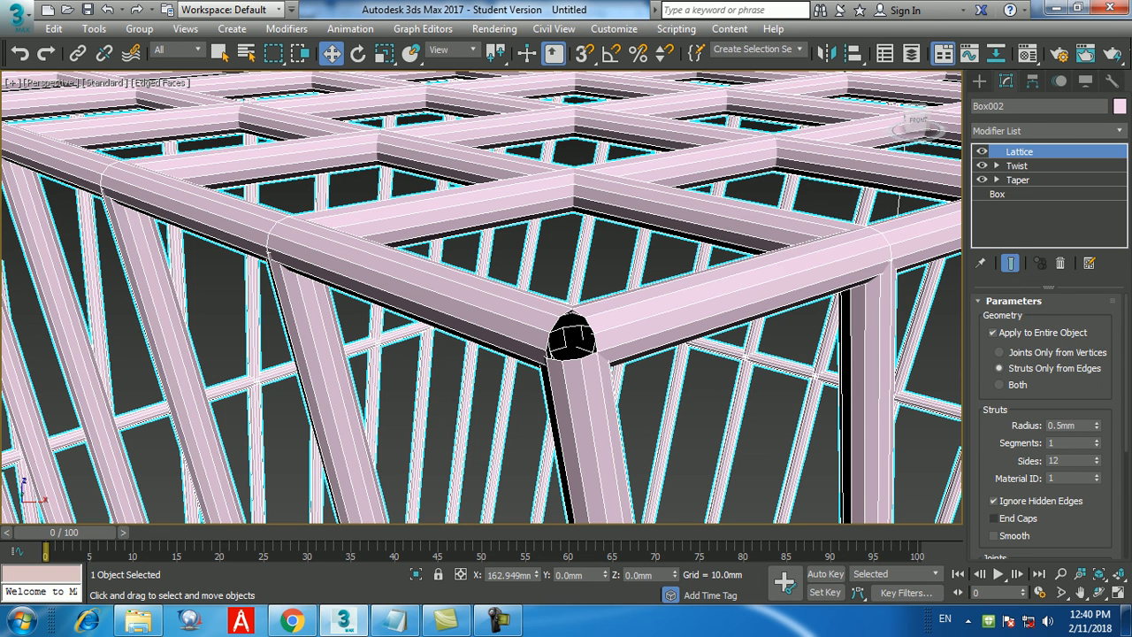
pyautogui.click(994, 517)
pyautogui.scroll(-2, 1044, 425)
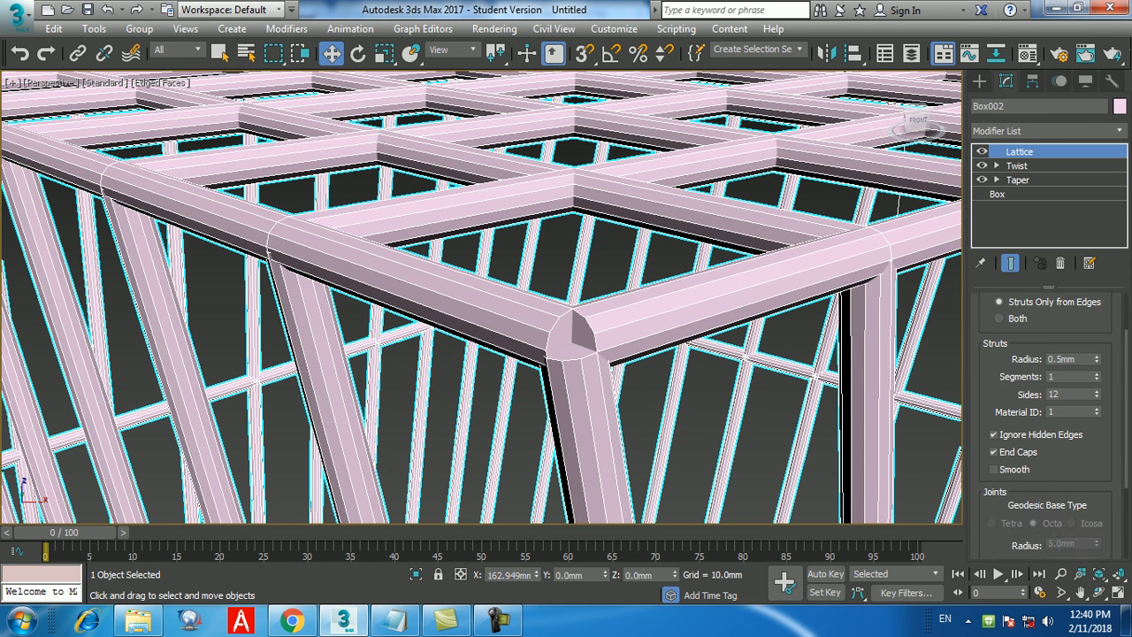
pyautogui.scroll(1, 1053, 424)
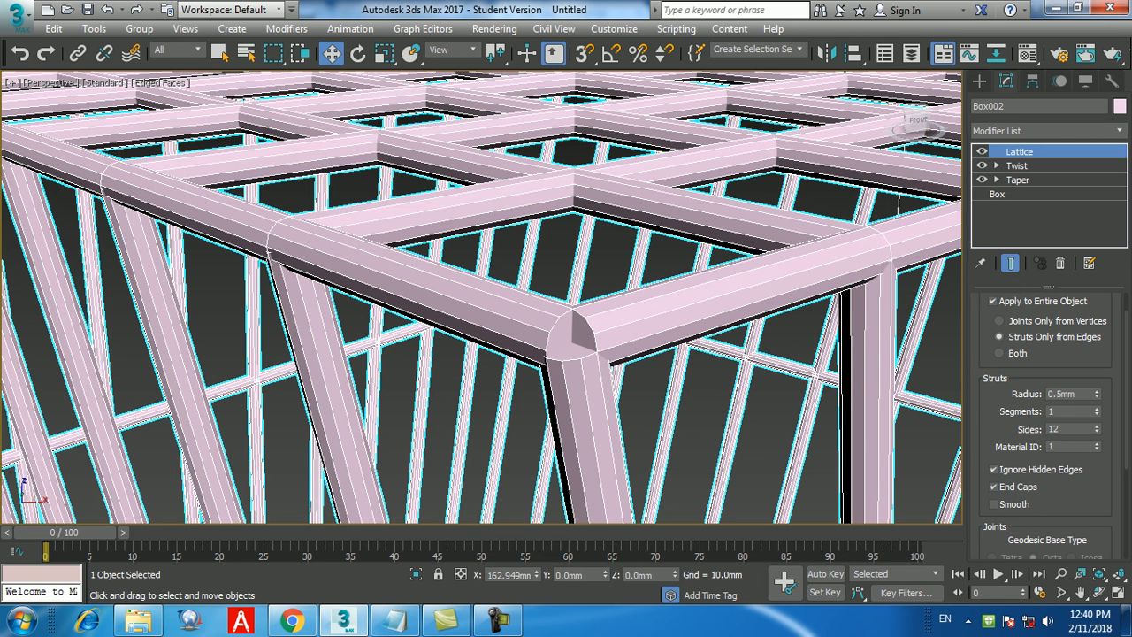
# Set the lattice geometry to Both so that struts and joints are generated, and inspect the joints
pyautogui.moveTo(1079, 395); pyautogui.dragTo(1046, 395)
pyautogui.doubleClick(1057, 429)
pyautogui.click(999, 353)
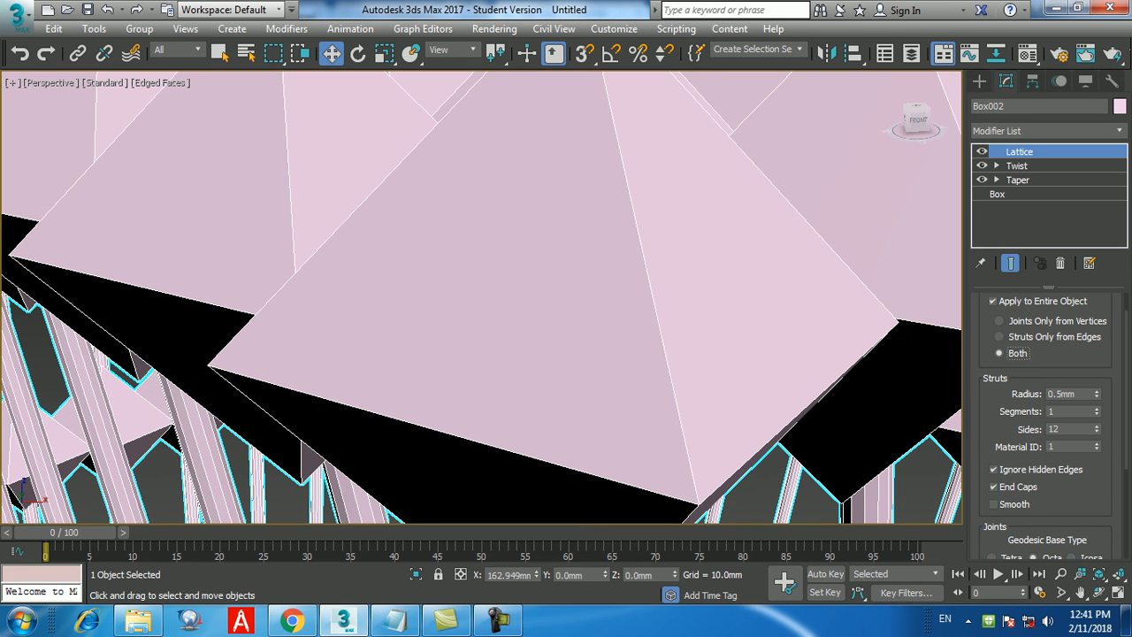
pyautogui.scroll(-5, 482, 298)
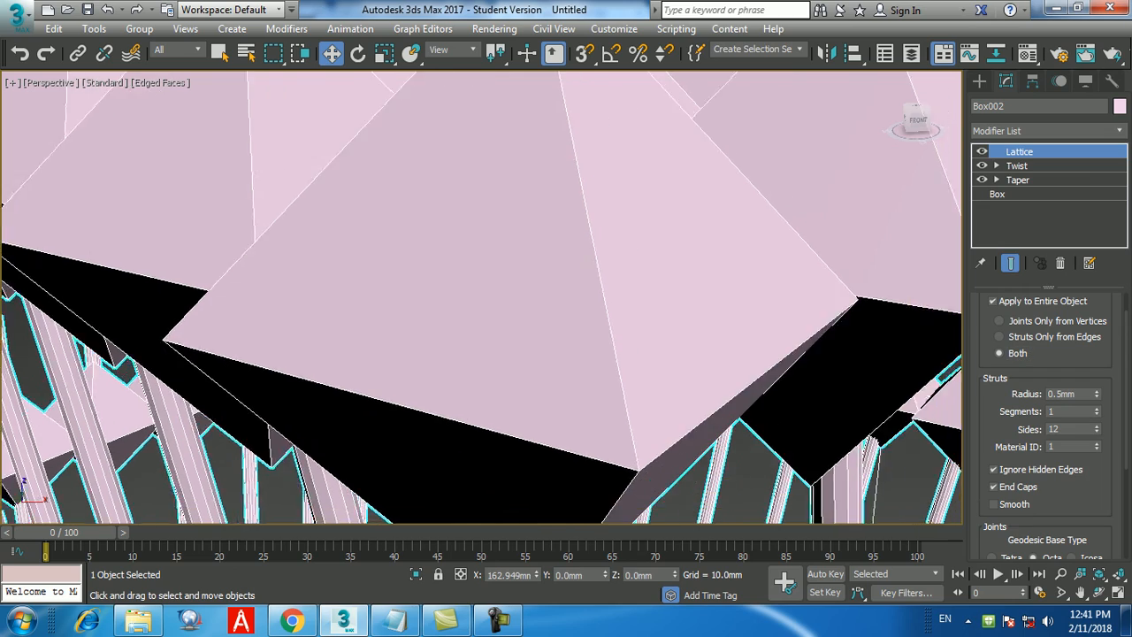
pyautogui.scroll(-3, 481, 299)
pyautogui.scroll(3, 481, 298)
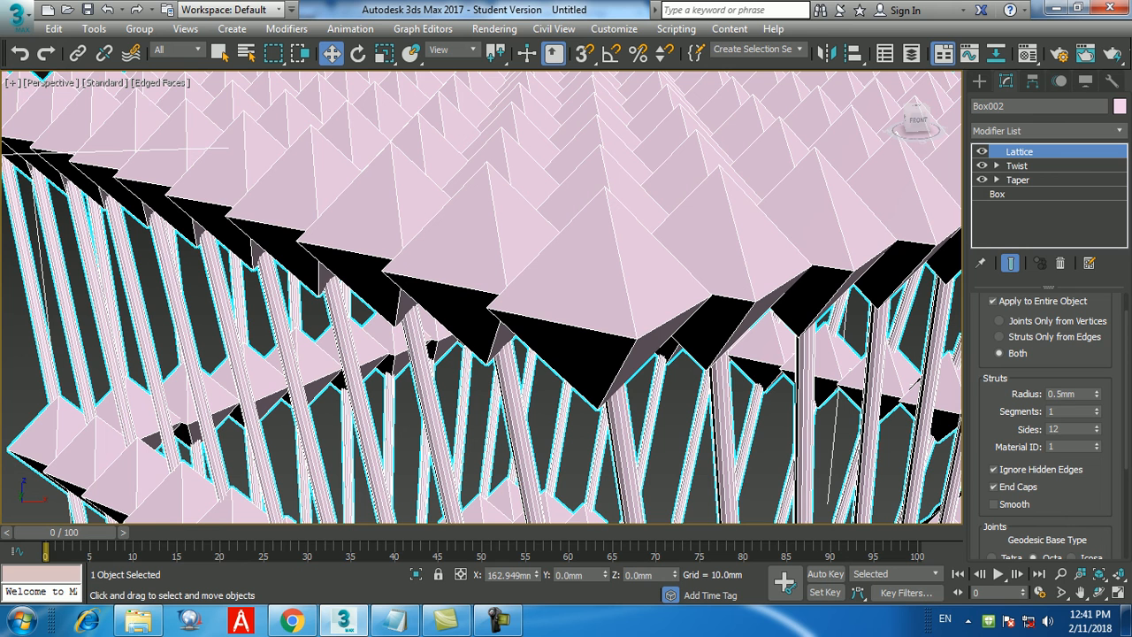
# Try the Tetra and Octa geodesic base types for the lattice joints and choose Icosa
pyautogui.scroll(-5, 1052, 425)
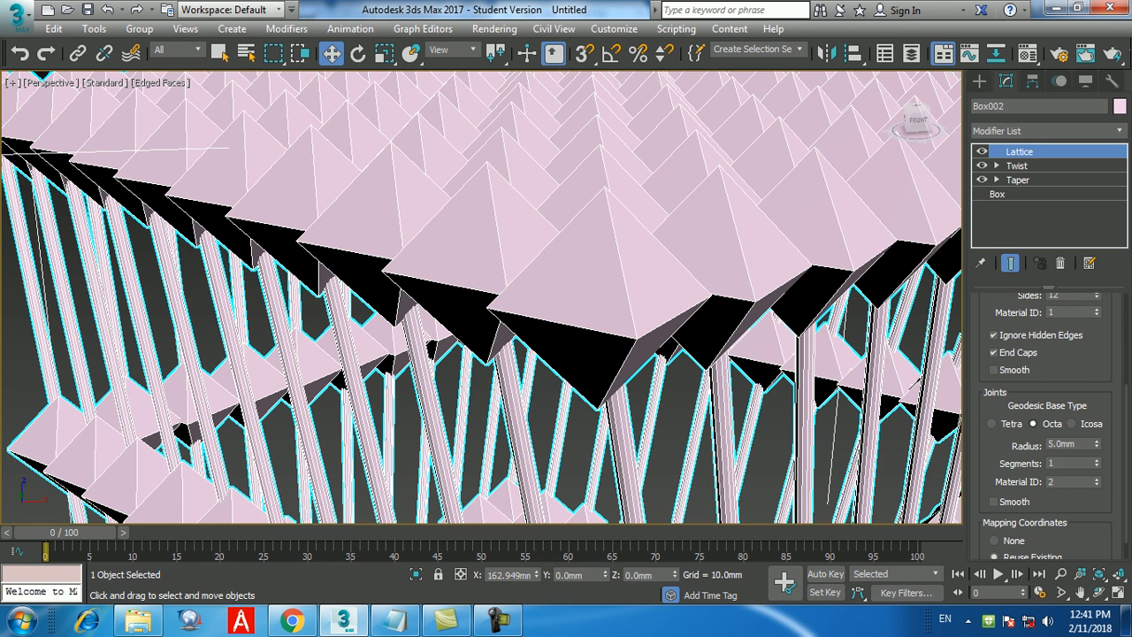
pyautogui.click(991, 424)
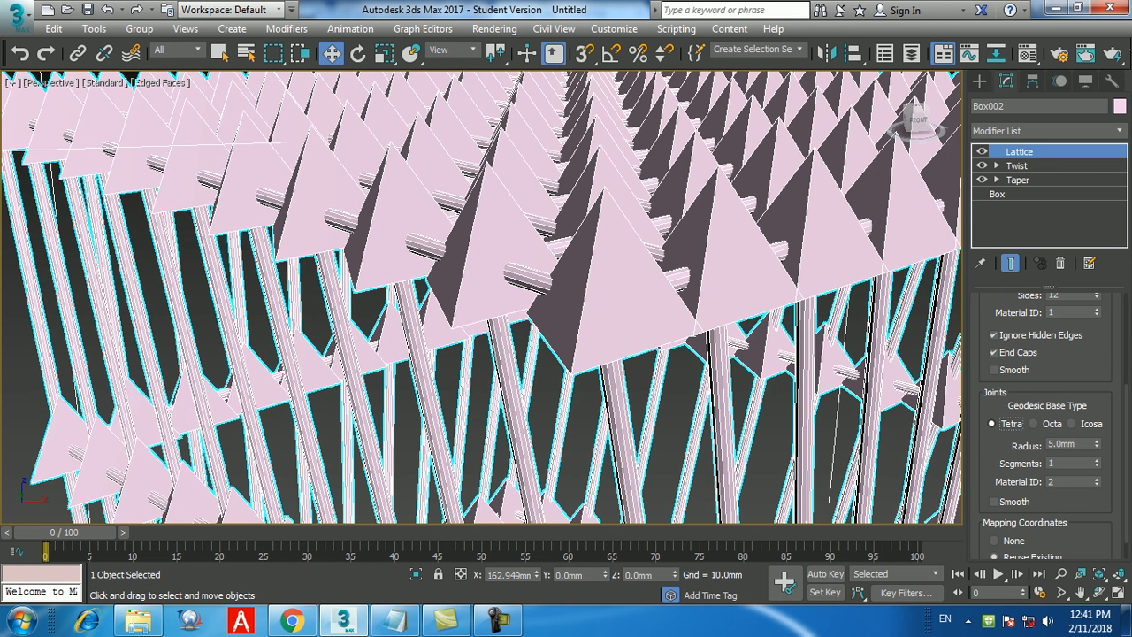
pyautogui.click(1032, 423)
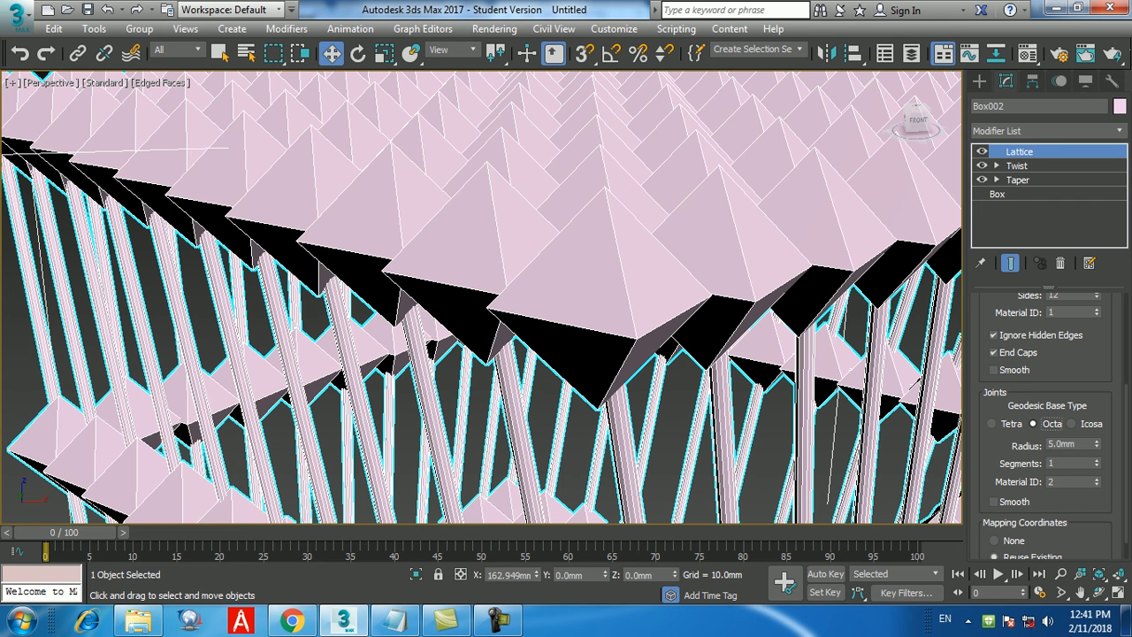
pyautogui.click(1072, 424)
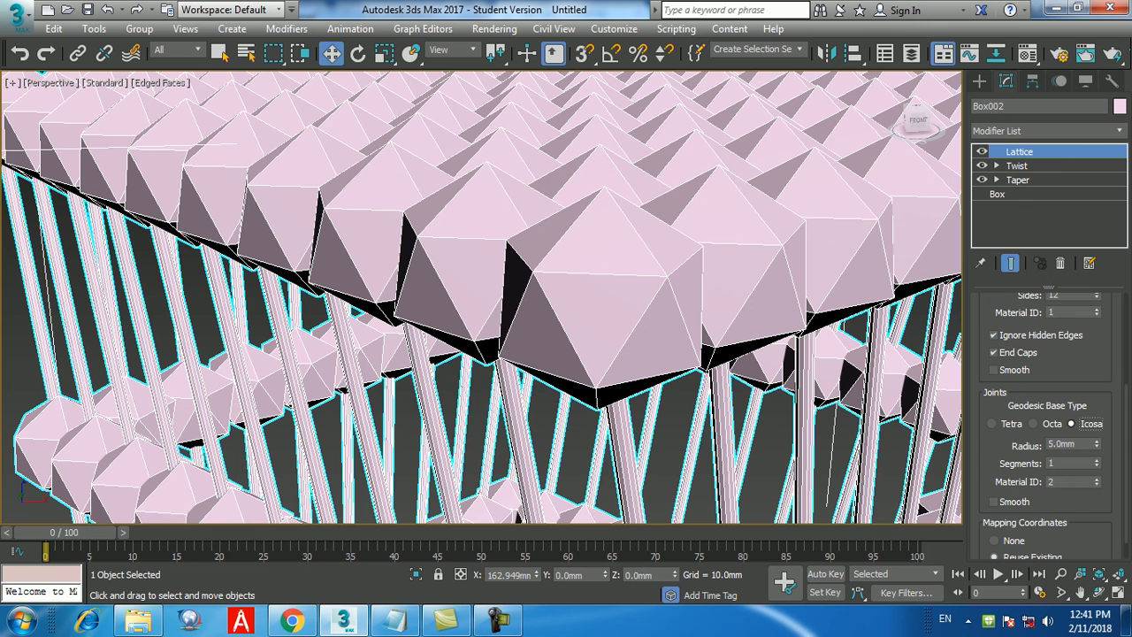
# Try a lattice joint radius of 0.2 mm, replacing it with 0.5 mm
pyautogui.doubleClick(1064, 443)
pyautogui.write('0.2')
pyautogui.press('Return')
pyautogui.write('0.5')
pyautogui.press('Return')
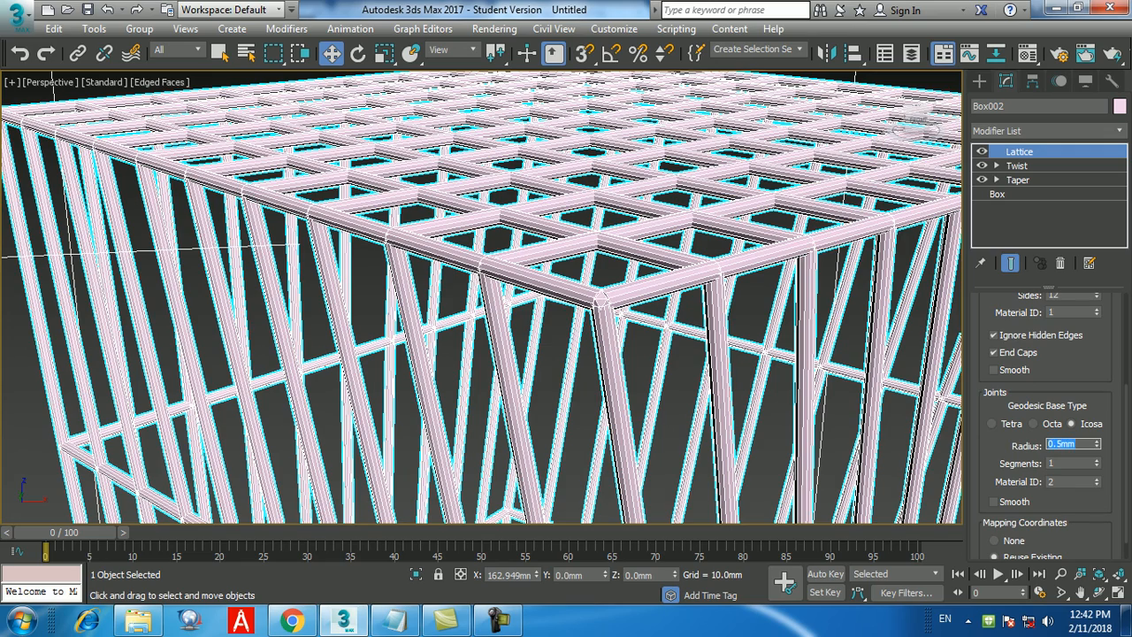
# Set the number of segments of the lattice joints to 20
pyautogui.scroll(8, 601, 301)
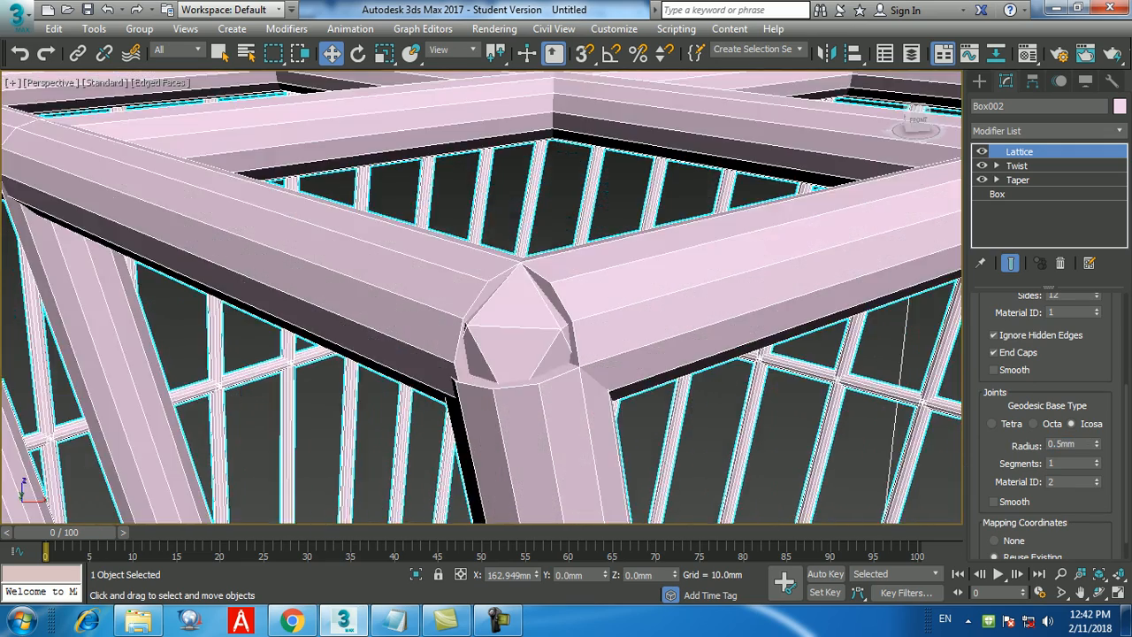
pyautogui.doubleClick(1061, 463)
pyautogui.write('20')
pyautogui.press('Return')
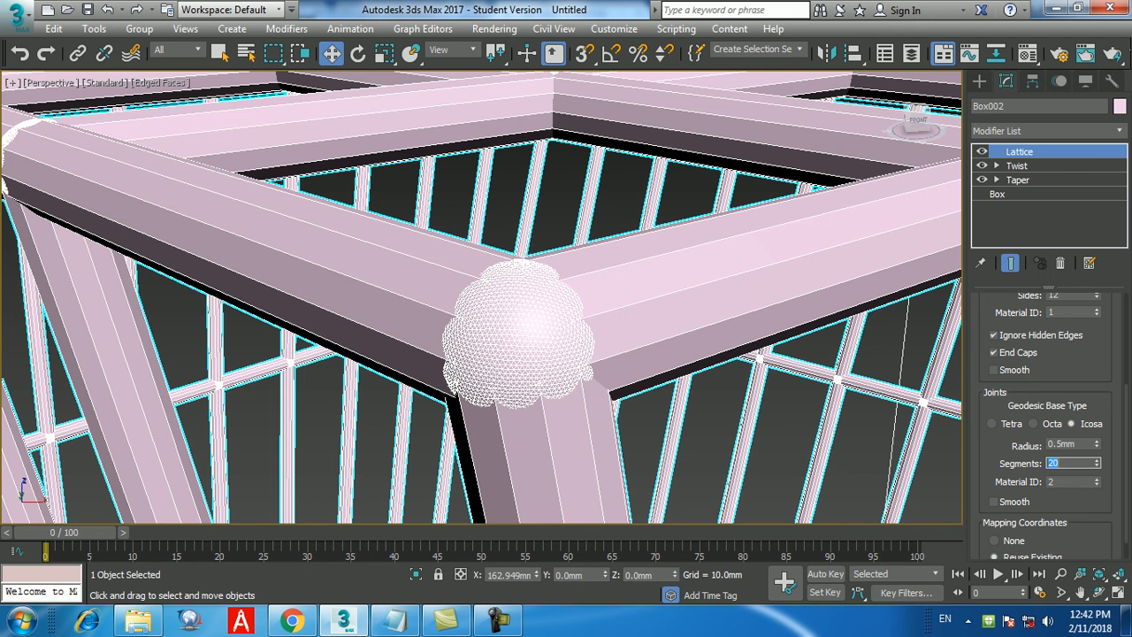
# Set the lattice joint segments to 12, and deselect and reselect the lattice box to inspect the joint mesh
pyautogui.write('12')
pyautogui.press('Return')
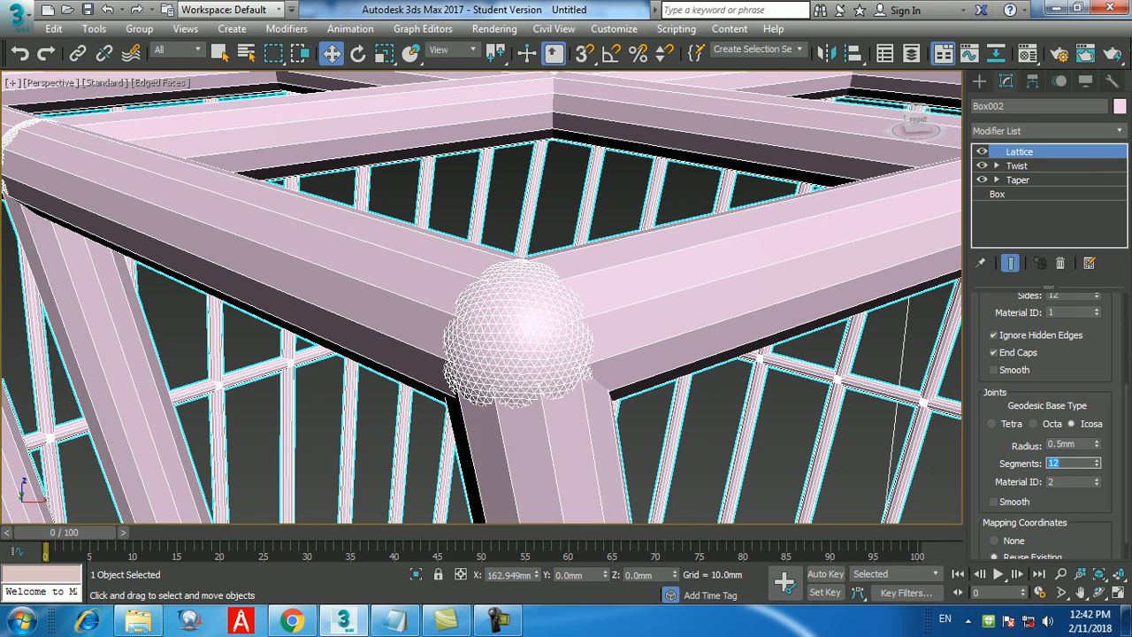
pyautogui.hotkey('ctrl', 'd')
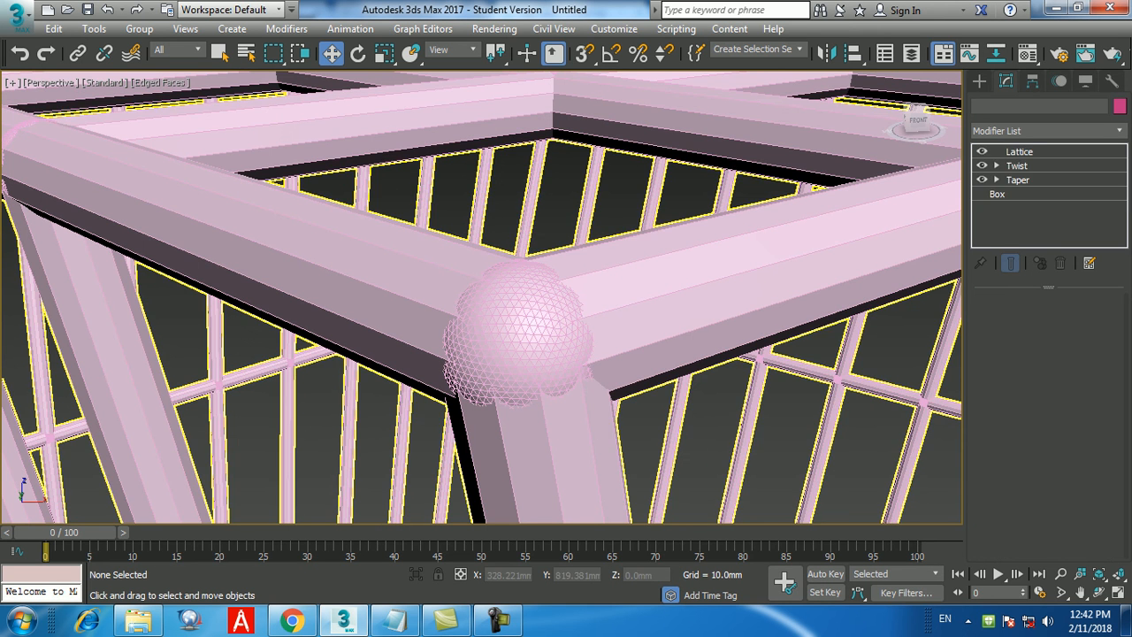
pyautogui.click(772, 248)
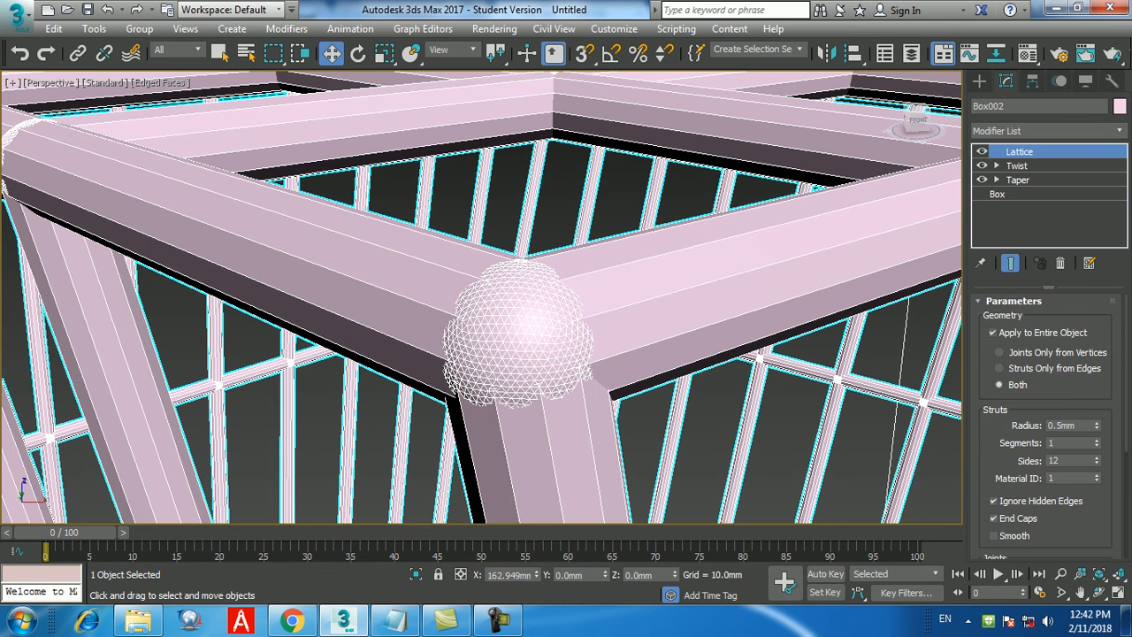
# Compare the Tetra, Octa and Icosa geodesic base types for the lattice joints and choose Tetra
pyautogui.scroll(-4, 1043, 398)
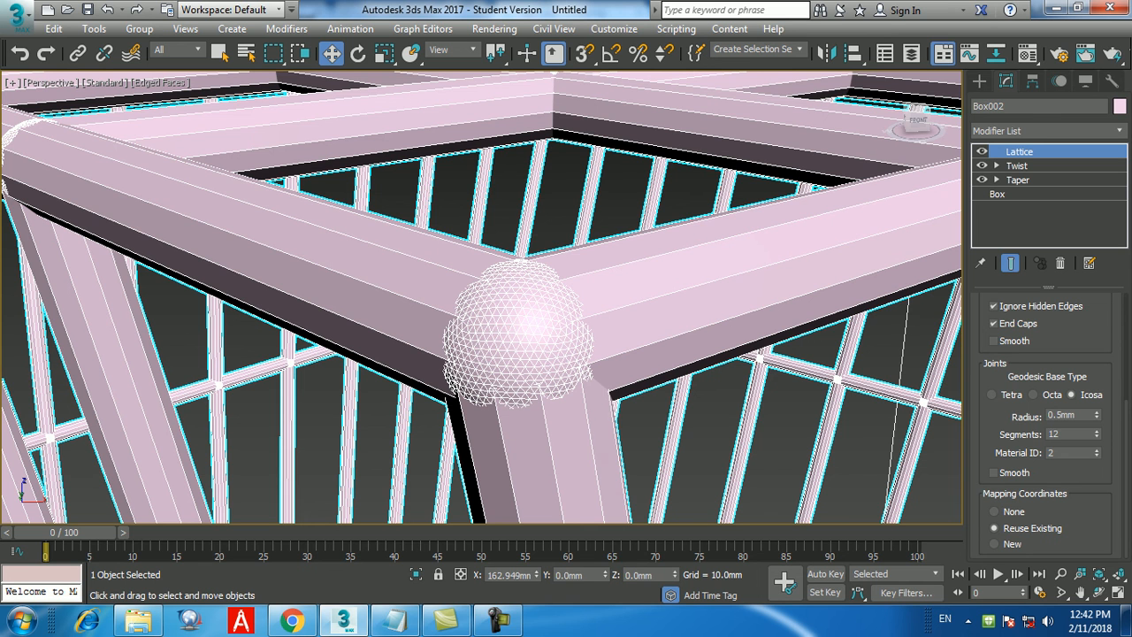
pyautogui.click(992, 395)
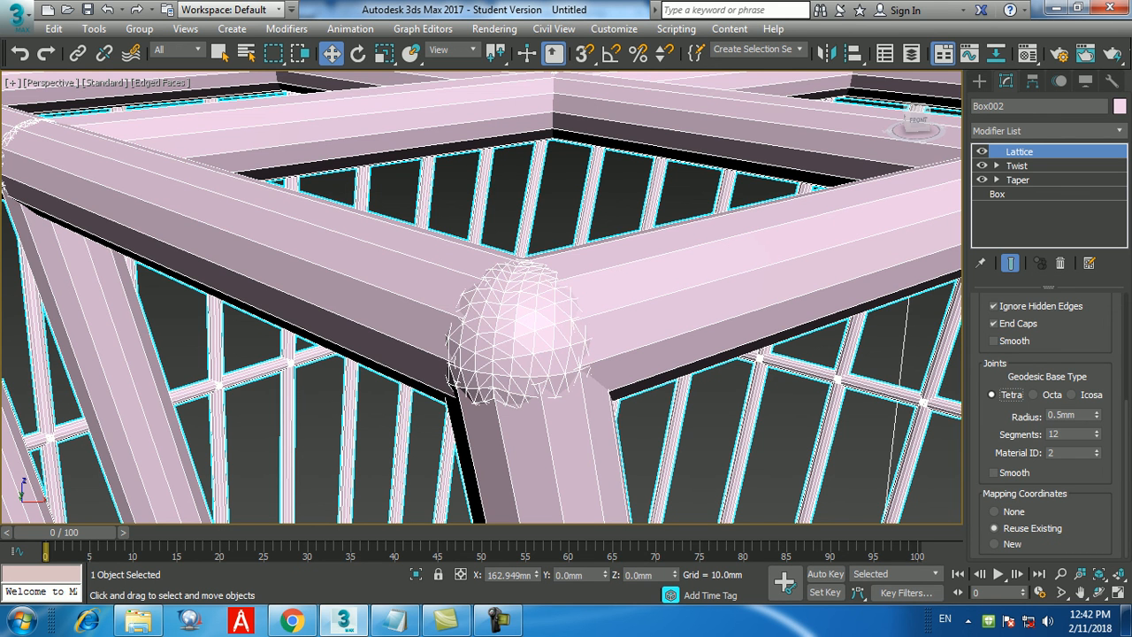
pyautogui.click(1033, 394)
pyautogui.click(1072, 394)
pyautogui.click(1033, 395)
pyautogui.click(991, 394)
pyautogui.press('z')
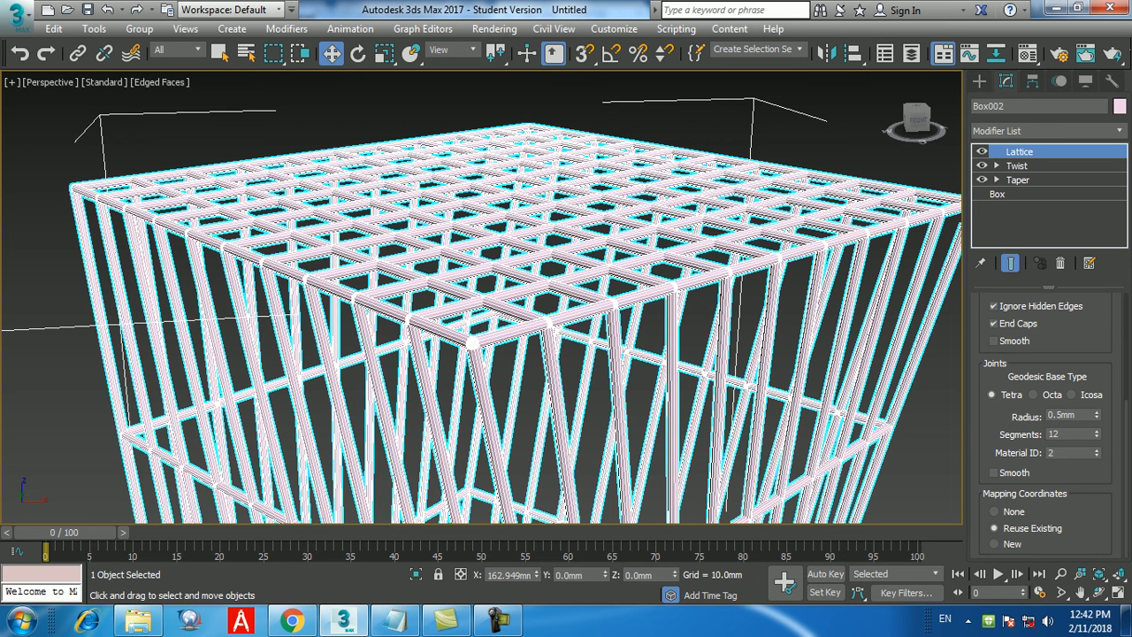
# Set the number of lattice joint segments to 1 and inspect the joints at the box's corner
pyautogui.doubleClick(1059, 434)
pyautogui.write('1')
pyautogui.press('Return')
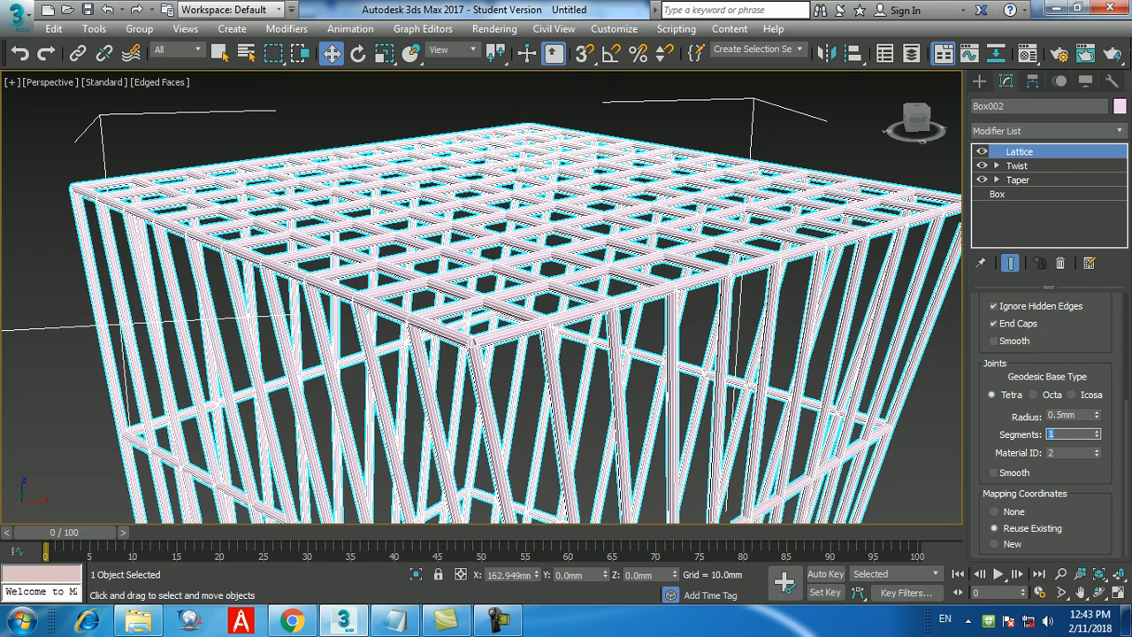
pyautogui.scroll(5, 478, 336)
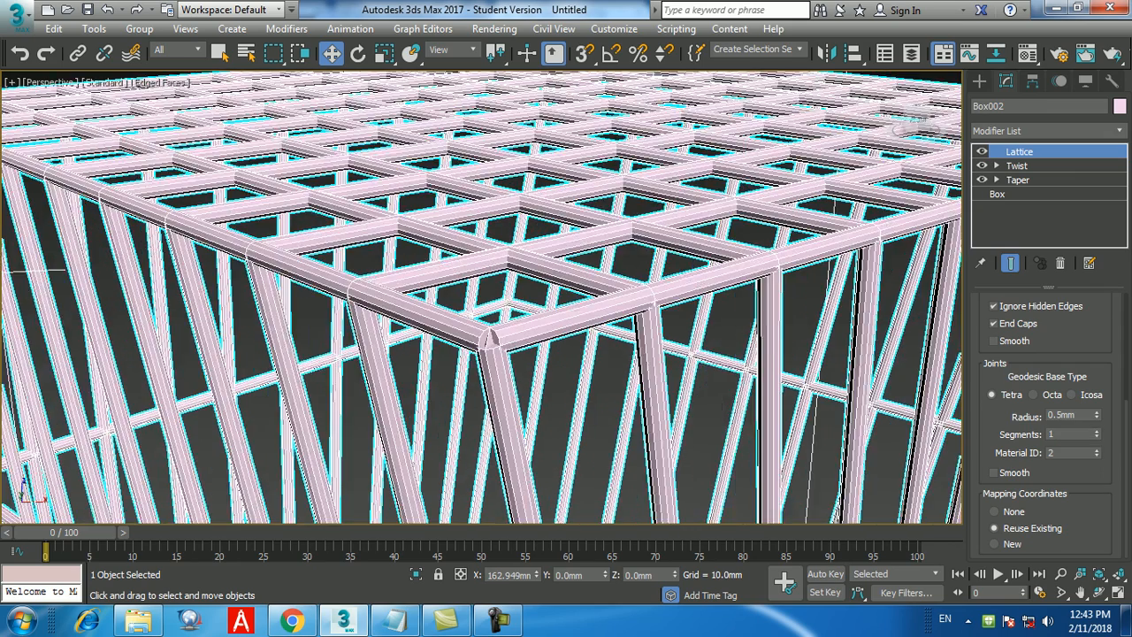
# Enlarge the lattice joint radius to 3.0 mm and compare the Octa, Icosa and Tetra base types
pyautogui.moveTo(1097, 415)
pyautogui.mouseDown()
pyautogui.moveTo(1097, 301)
pyautogui.moveTo(1097, 396)
pyautogui.mouseUp()
pyautogui.click(1033, 395)
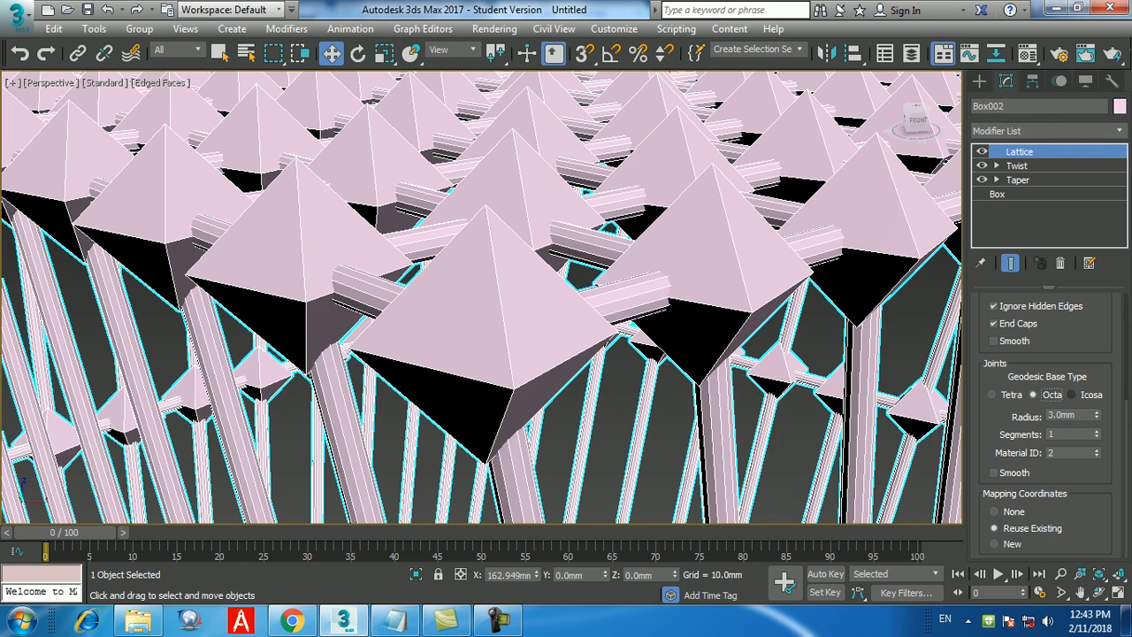
pyautogui.click(1071, 395)
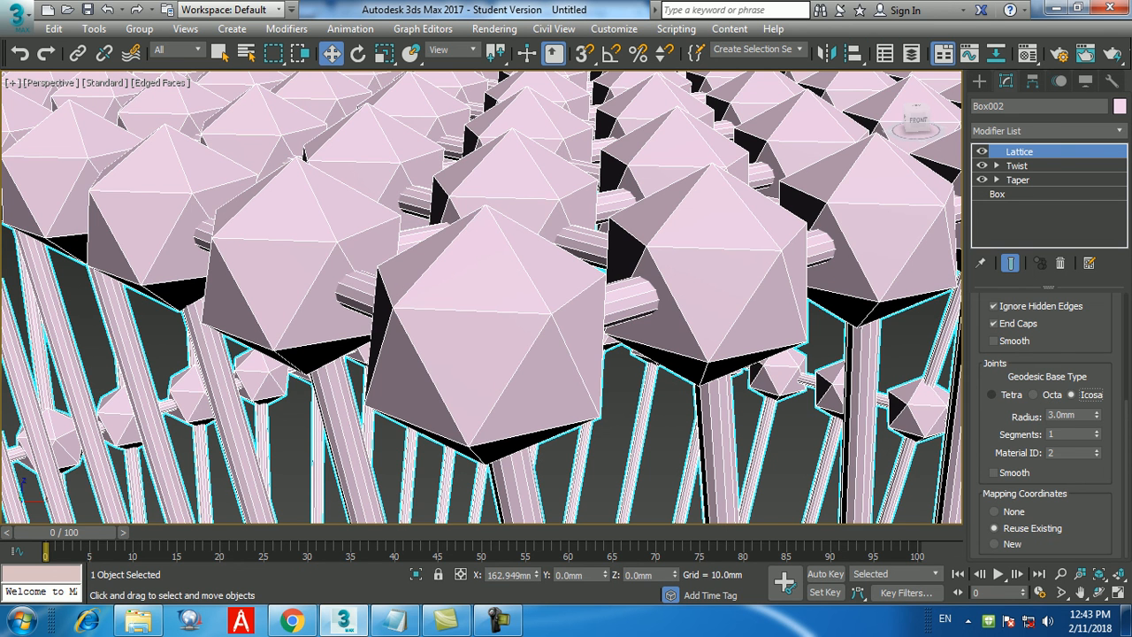
pyautogui.click(992, 395)
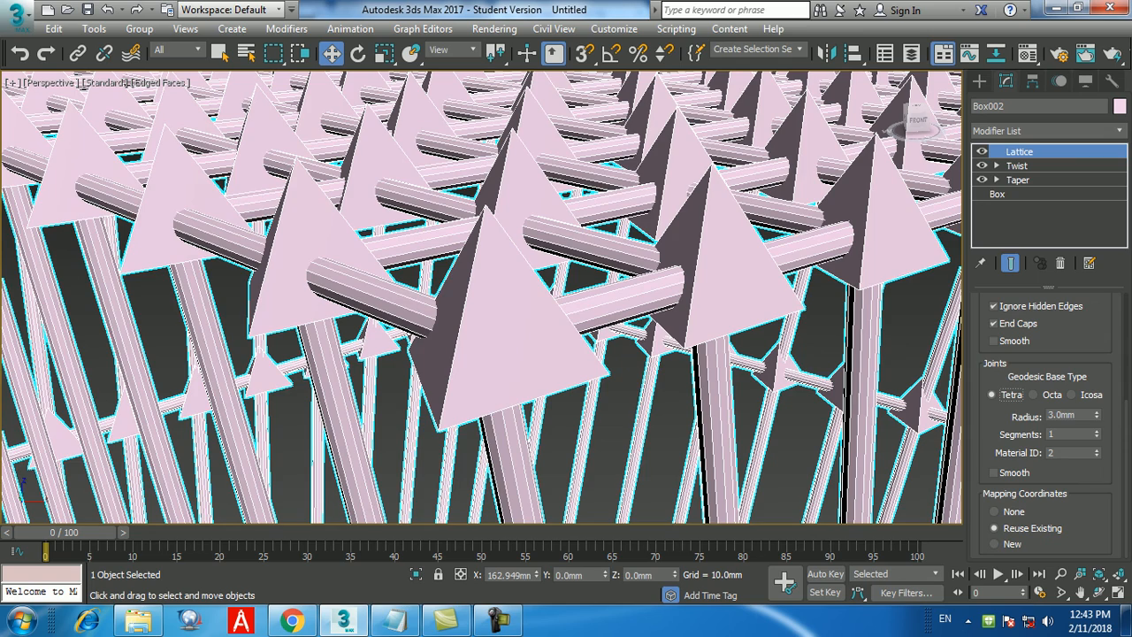
# Raise the number of lattice joint segments to 9
pyautogui.click(1097, 432)
pyautogui.click(1097, 432)
pyautogui.click(1097, 431)
pyautogui.click(1097, 432)
pyautogui.click(1097, 431)
pyautogui.click(1097, 431)
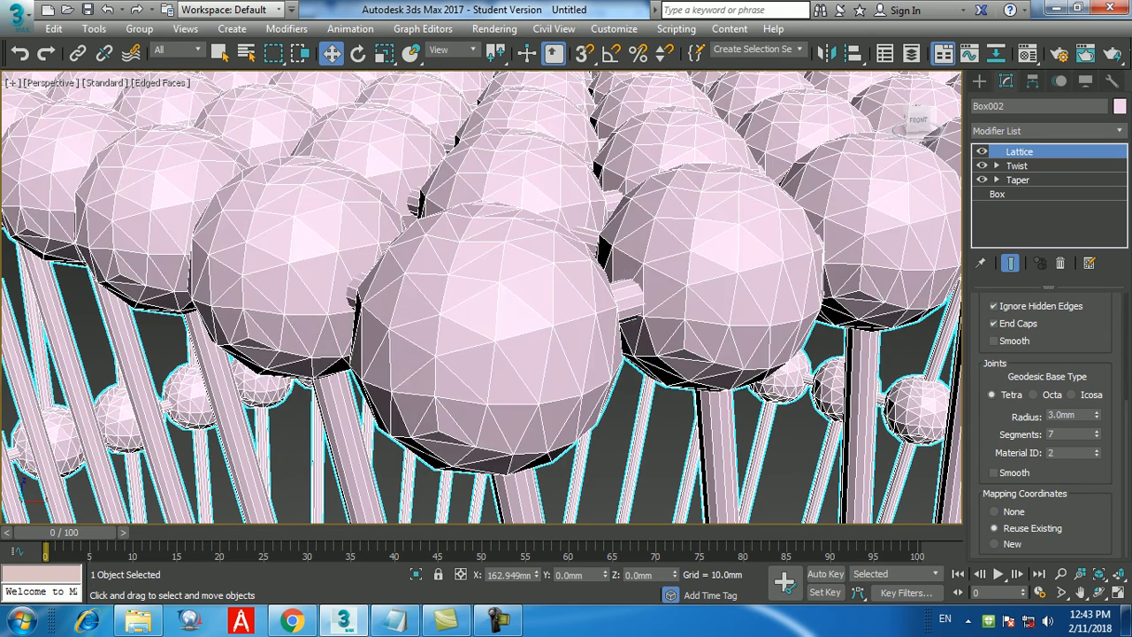
pyautogui.click(1097, 432)
pyautogui.click(1097, 431)
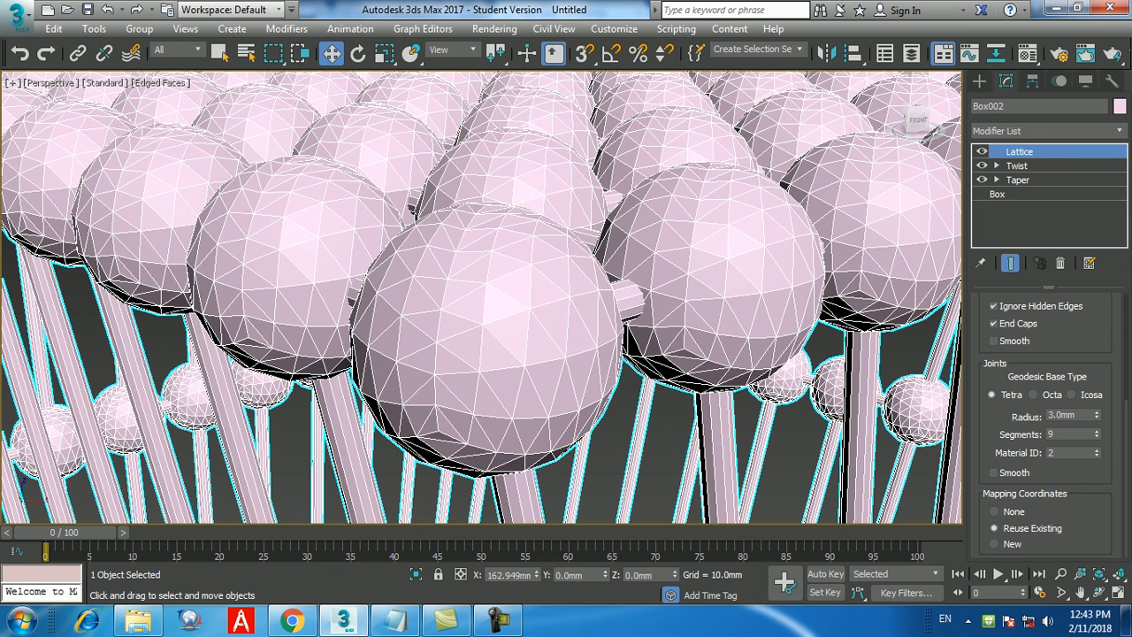
# Set the lattice joint radius to 0.5 mm
pyautogui.doubleClick(1065, 415)
pyautogui.write('0.5')
pyautogui.press('Return')
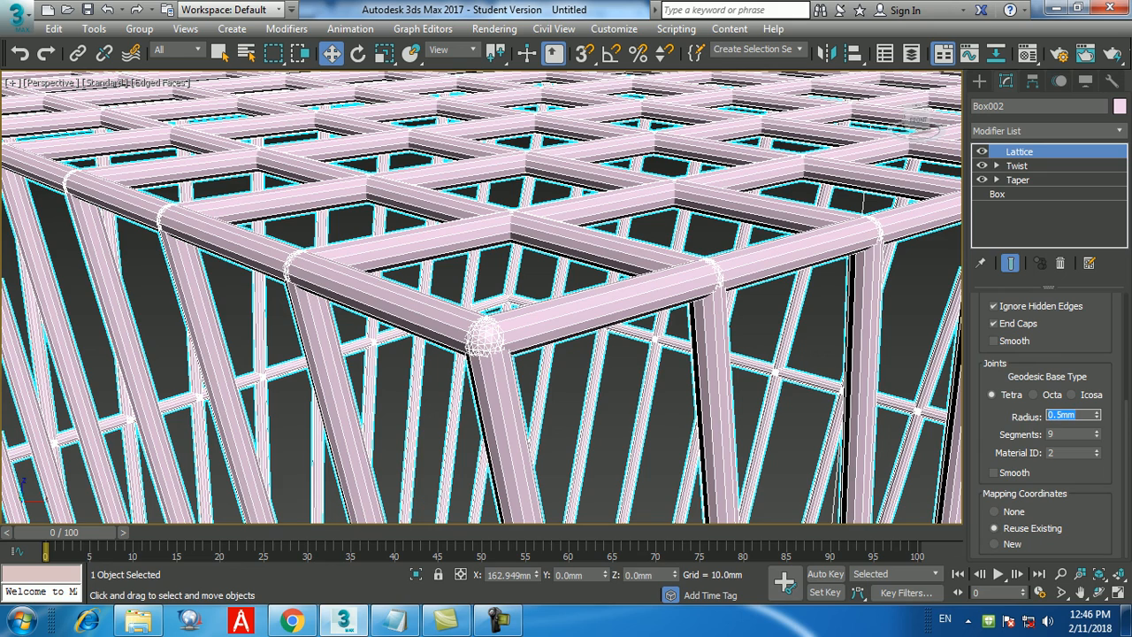
pyautogui.click(498, 620)
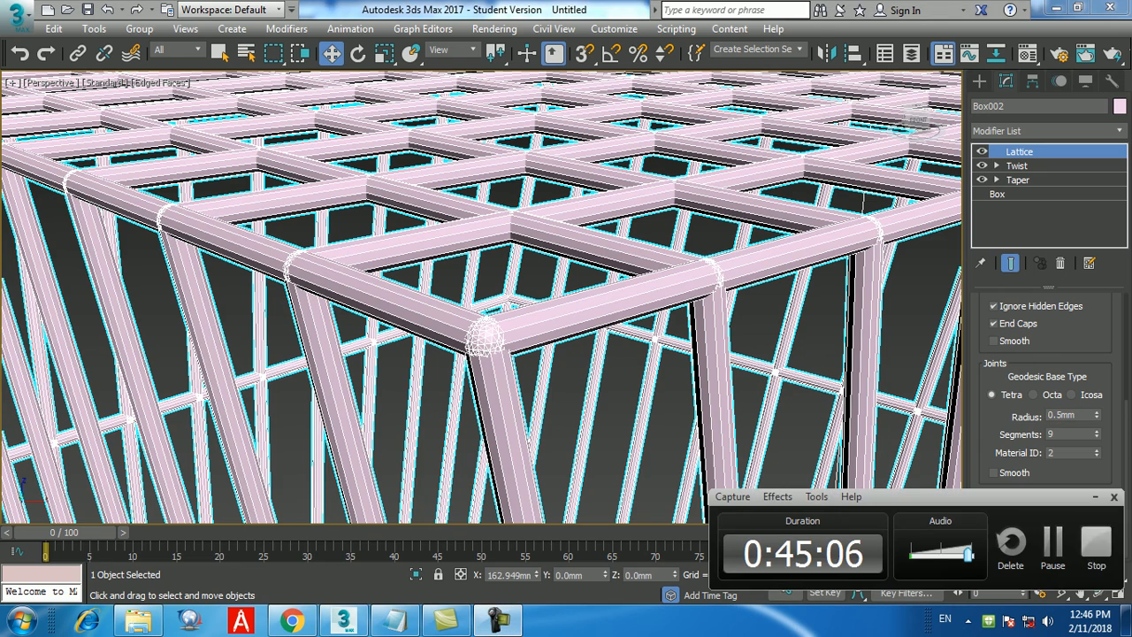
pyautogui.click(1054, 542)
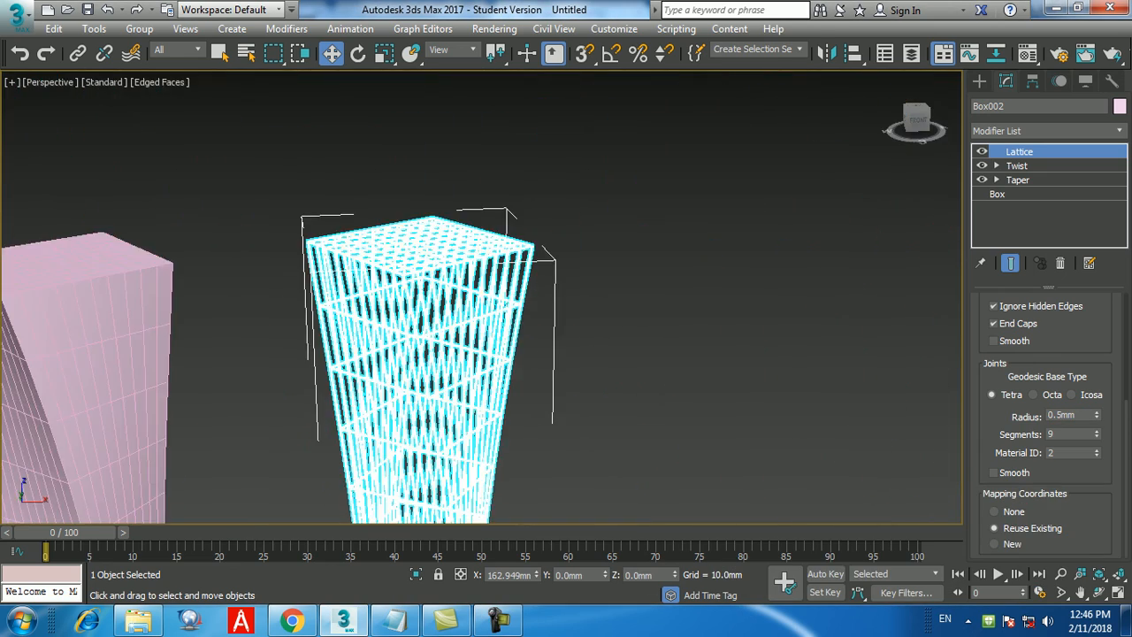
# Examine the solid twisted box and its lattice copy by selecting each one and viewing it up close
pyautogui.scroll(2, 481, 298)
pyautogui.click(232, 301)
pyautogui.moveTo(232, 301); pyautogui.dragTo(356, 282, button='middle')
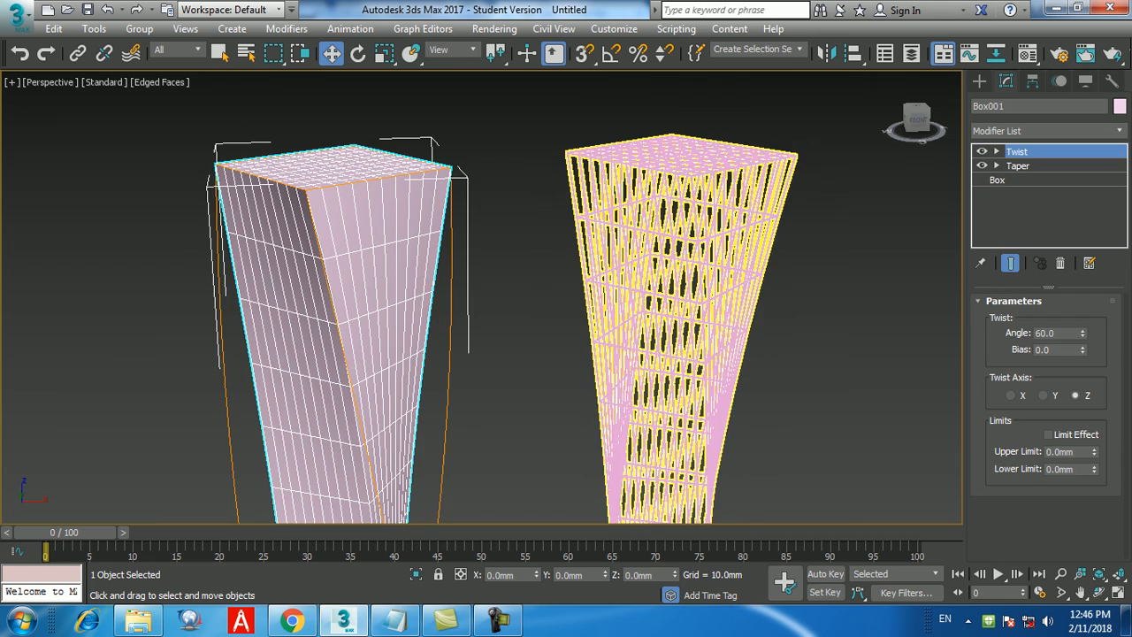
pyautogui.click(674, 297)
pyautogui.moveTo(674, 296); pyautogui.dragTo(619, 310, button='middle')
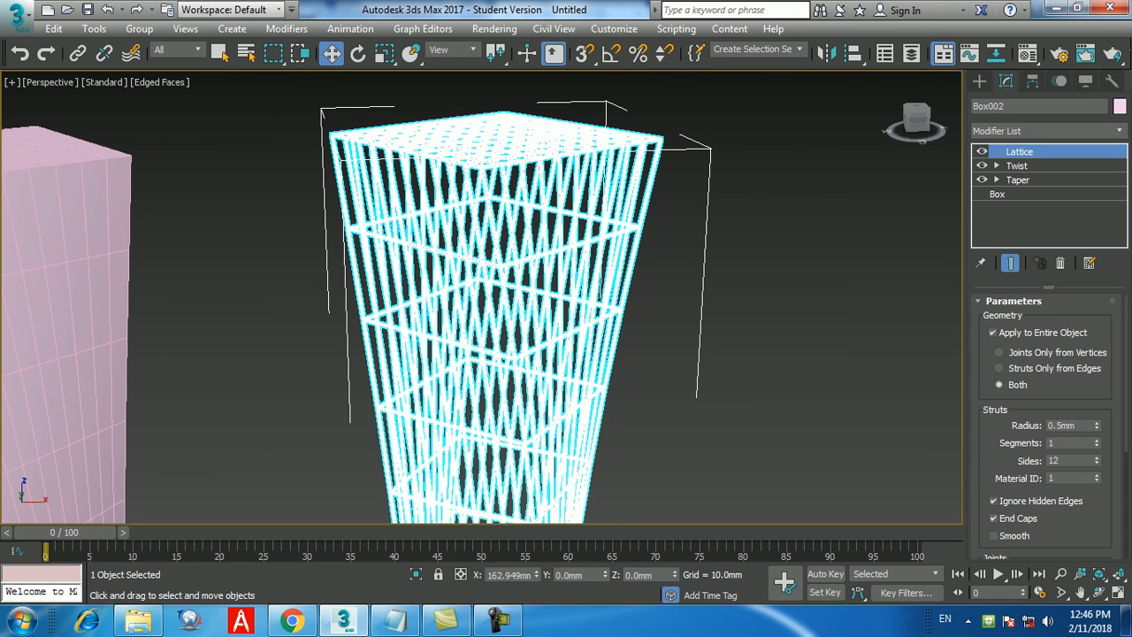
pyautogui.moveTo(756, 347); pyautogui.dragTo(601, 510, button='middle')
pyautogui.scroll(-4, 663, 256)
pyautogui.scroll(4, 638, 289)
pyautogui.scroll(3, 602, 510)
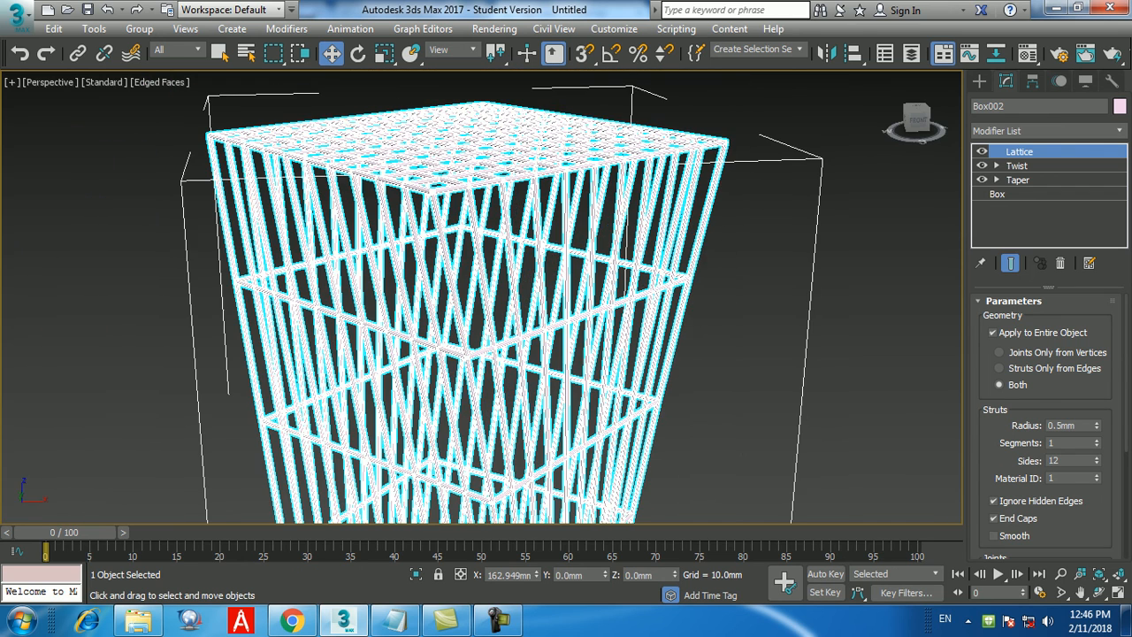
# Set the Twist angle of the lattice box to 120 and turn off the edged-faces display
pyautogui.click(1018, 166)
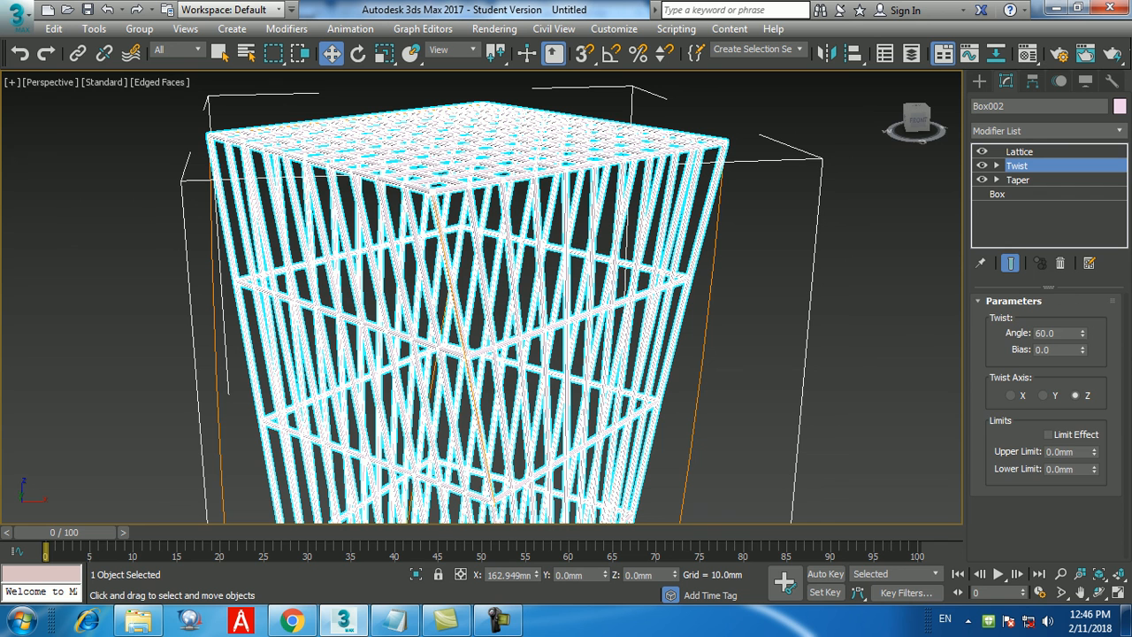
pyautogui.doubleClick(1045, 333)
pyautogui.write('120')
pyautogui.press('Return')
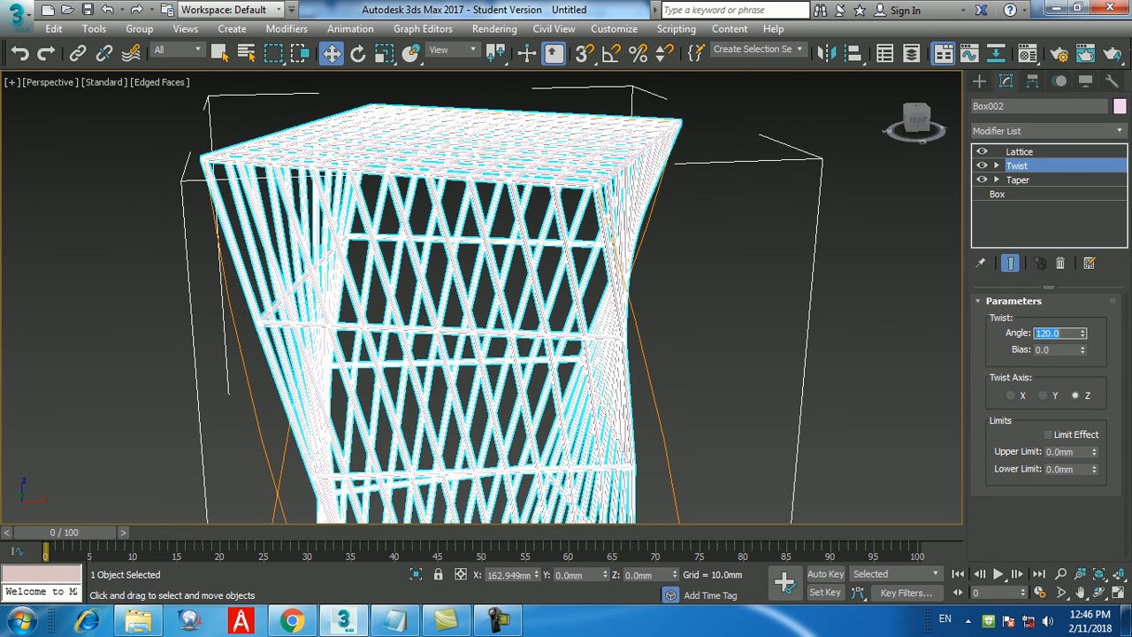
pyautogui.scroll(-7, 699, 231)
pyautogui.moveTo(699, 232); pyautogui.dragTo(679, 227, button='middle')
pyautogui.scroll(4, 678, 257)
pyautogui.press('F4')
pyautogui.scroll(-4, 678, 256)
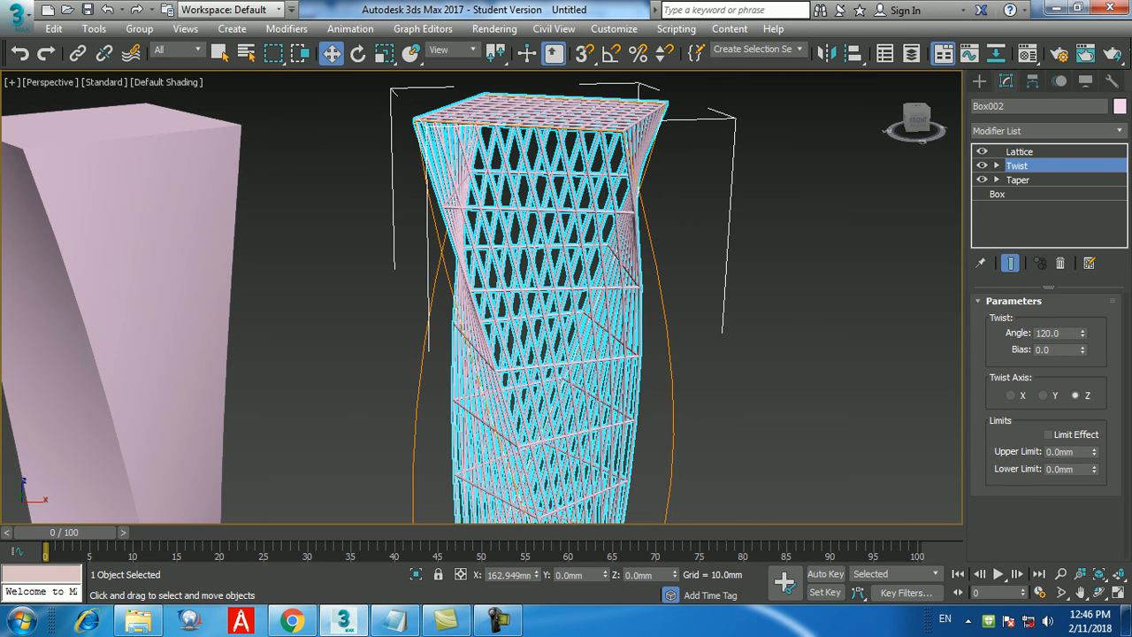
# Set the lattice box's Taper amount to 1.0 and its curve to -3.96
pyautogui.click(1018, 179)
pyautogui.doubleClick(1046, 334)
pyautogui.write('1')
pyautogui.press('Return')
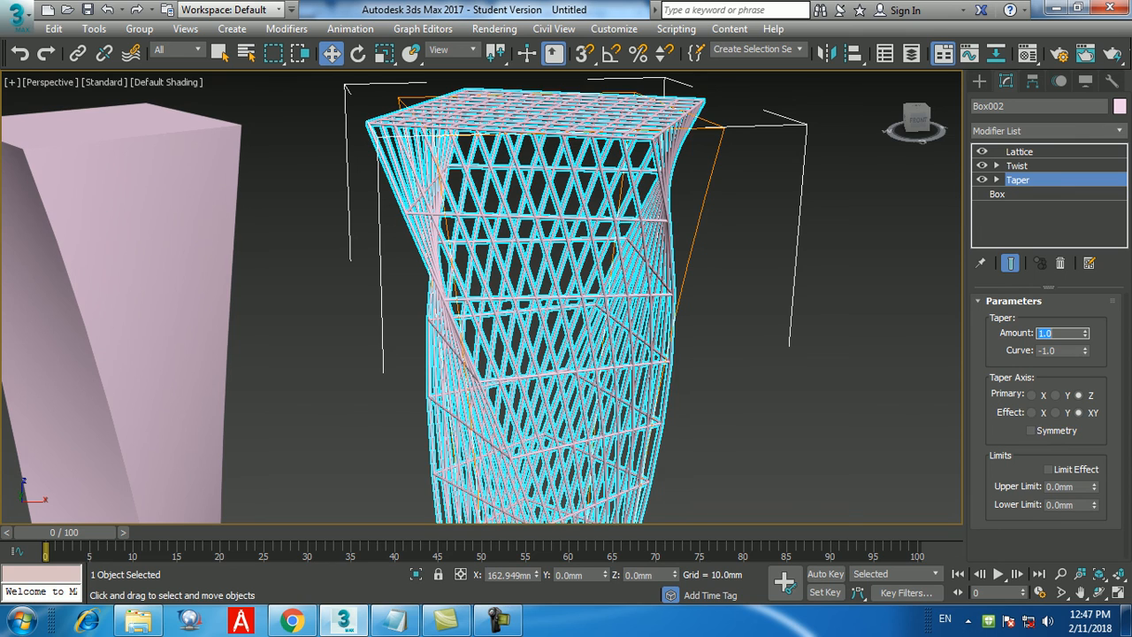
pyautogui.moveTo(1085, 353); pyautogui.dragTo(1085, 598)
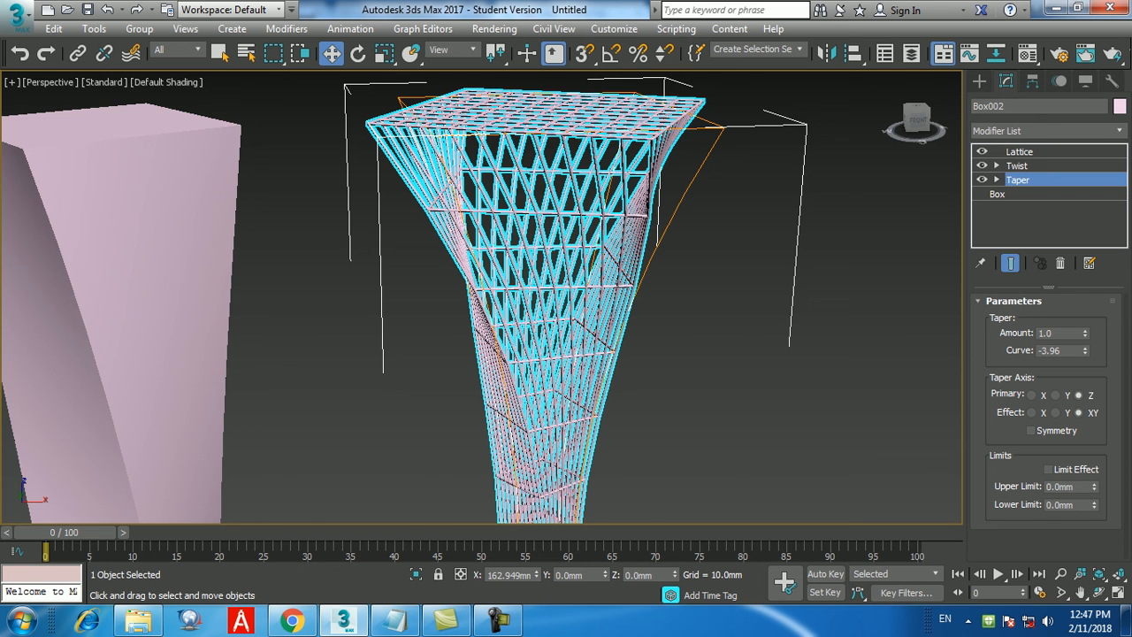
pyautogui.scroll(-4, 632, 199)
pyautogui.moveTo(629, 205); pyautogui.dragTo(614, 181, button='middle')
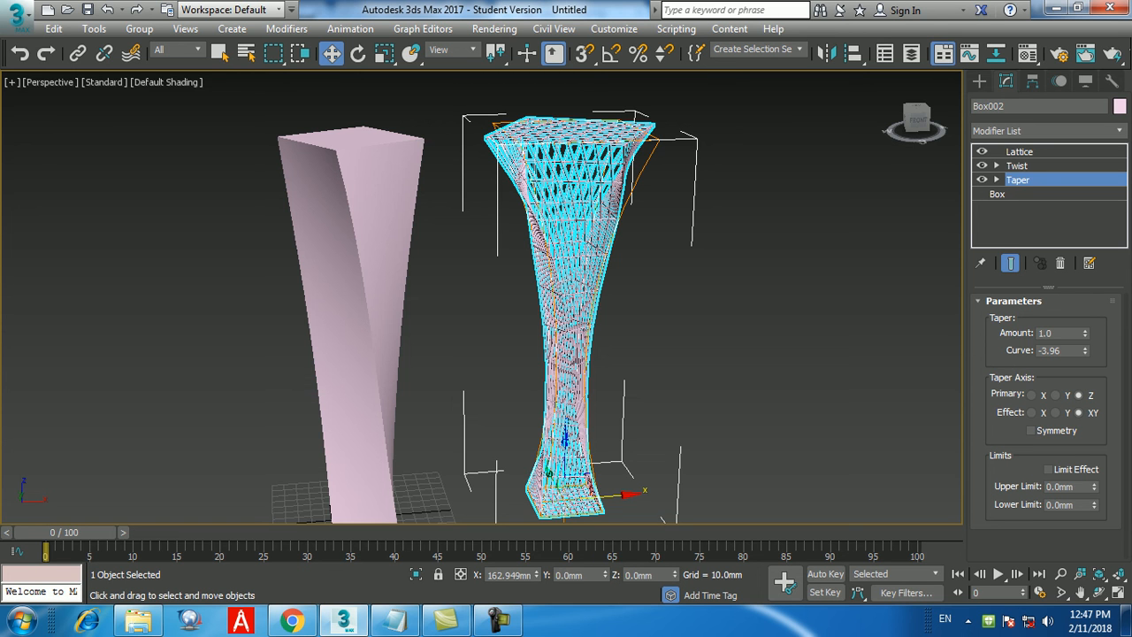
# Change the lattice object's base box to length 66 mm, width 67 mm, height 333.96 mm, with 1 length segment and 1 width segment
pyautogui.click(1020, 152)
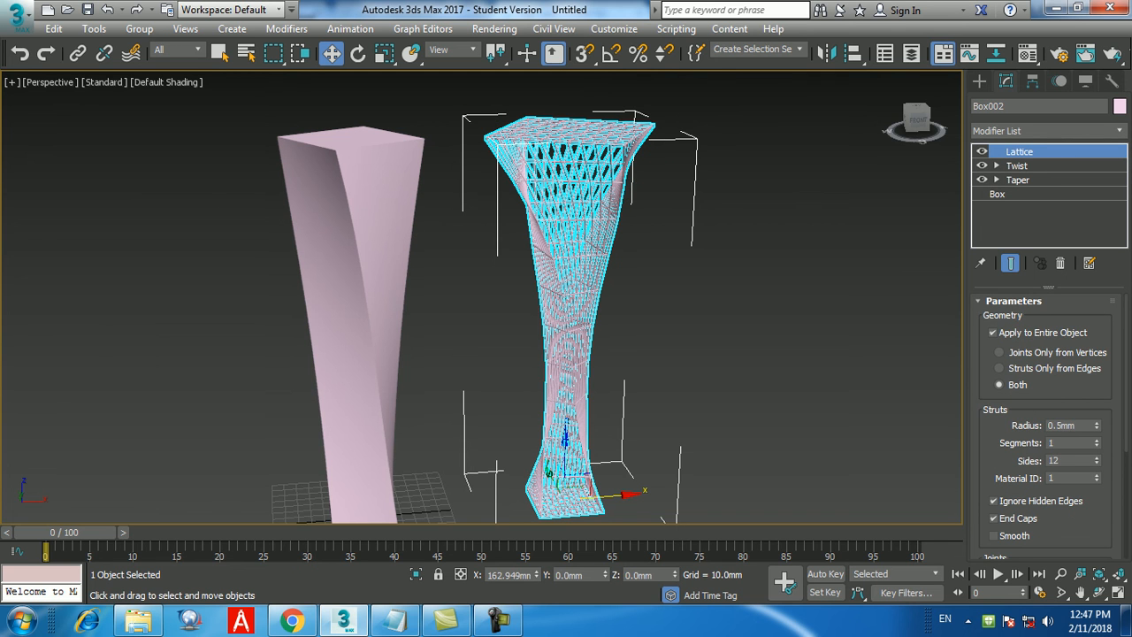
pyautogui.click(997, 195)
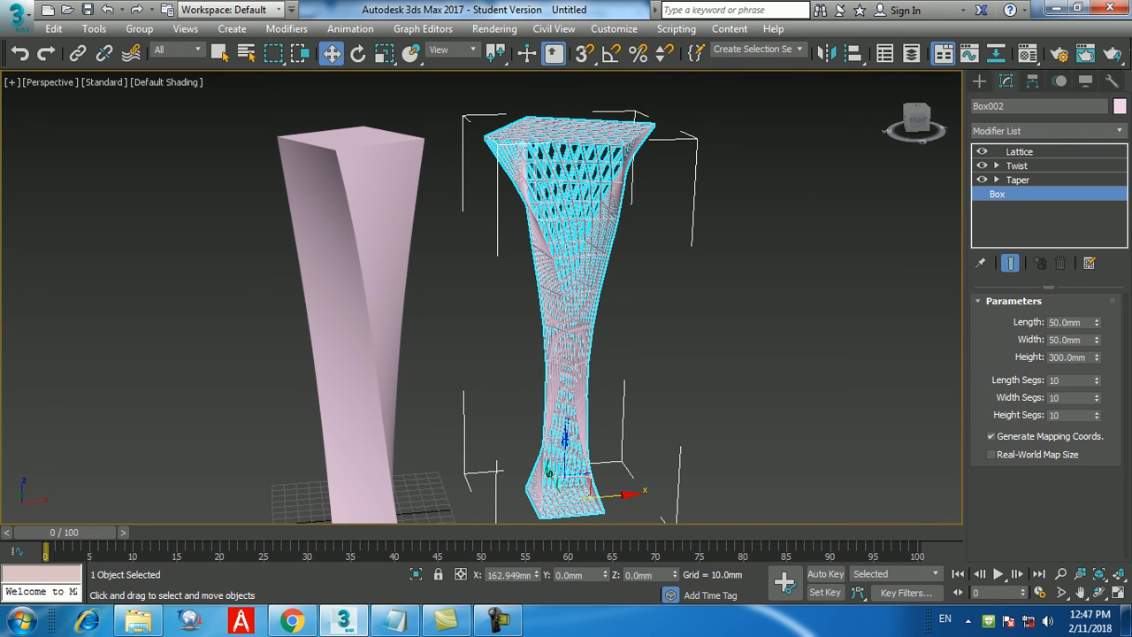
pyautogui.moveTo(1097, 322); pyautogui.dragTo(1097, 415)
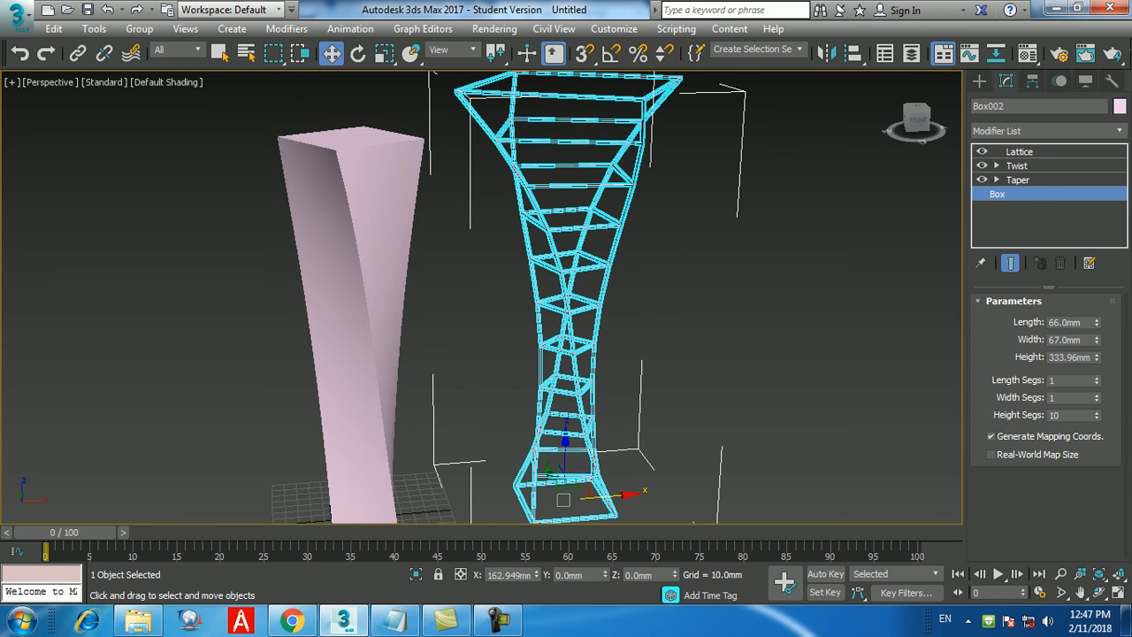
pyautogui.click(779, 380)
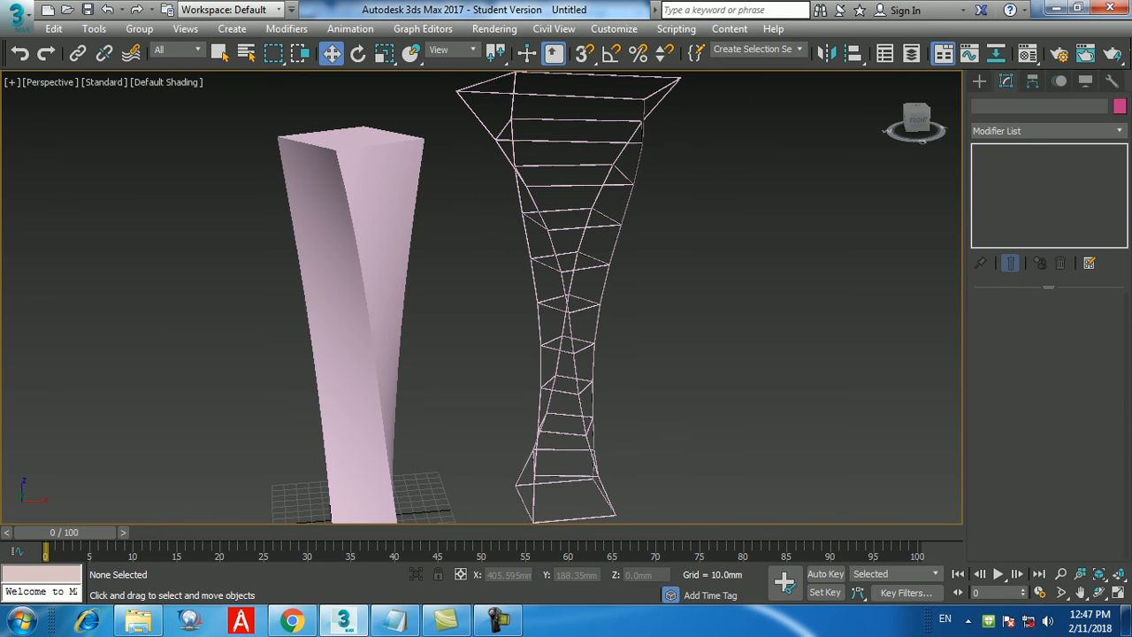
pyautogui.click(595, 343)
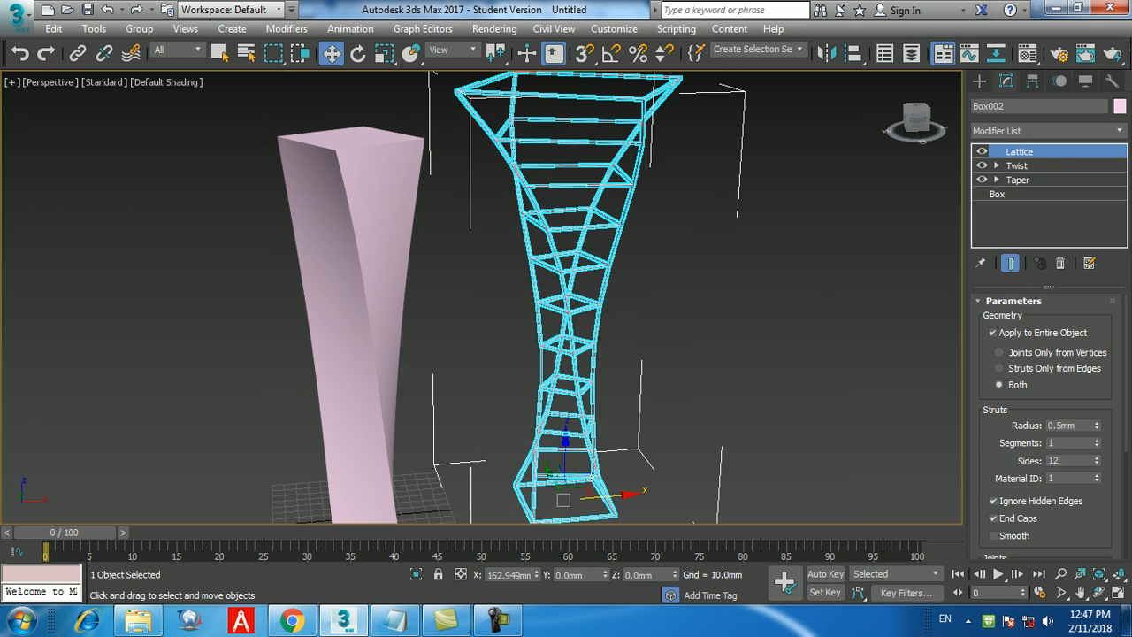
# Switch to the Notepad class notes, append "----> Procedural Modeling" to the "Using the Modifier list" heading, and return to 3ds Max
pyautogui.click(396, 619)
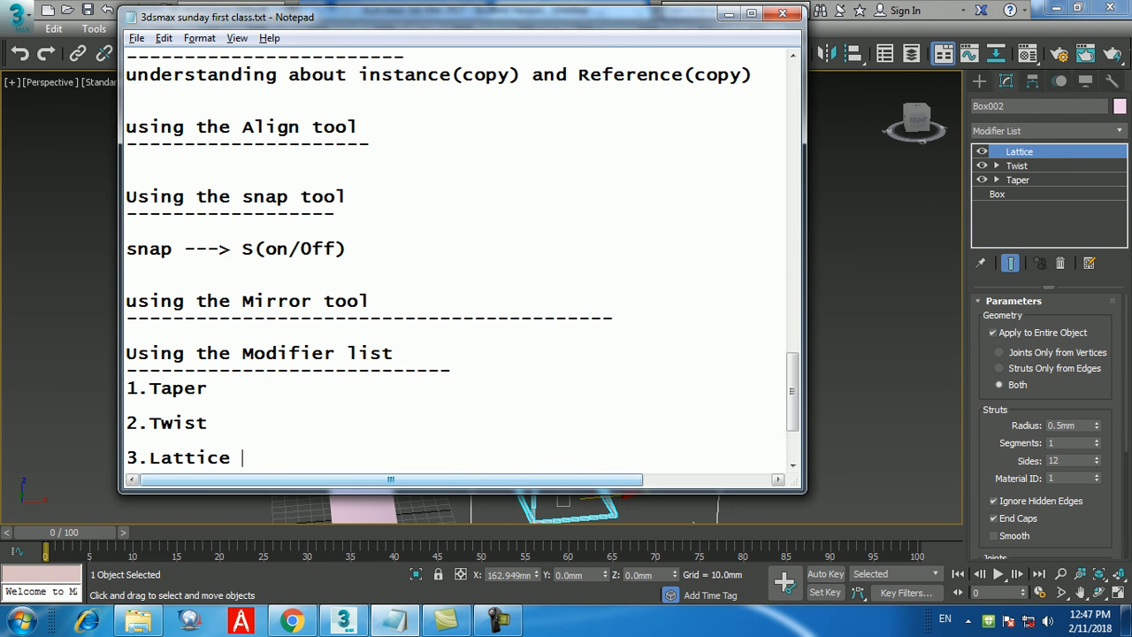
pyautogui.click(406, 353)
pyautogui.write('-')
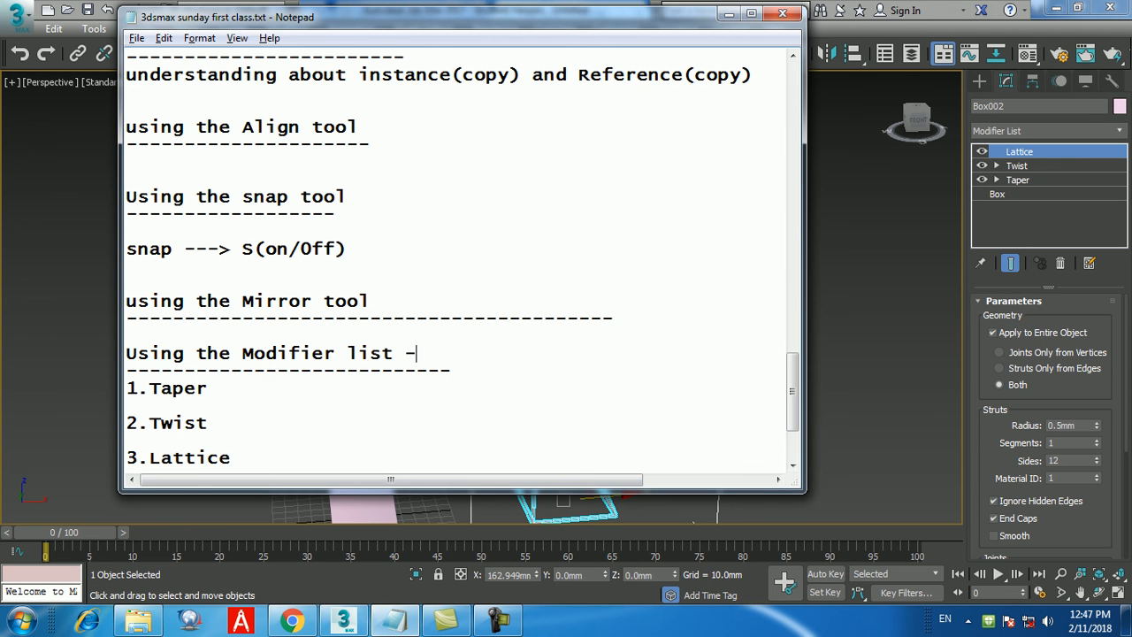
pyautogui.write('---> Procedural ')
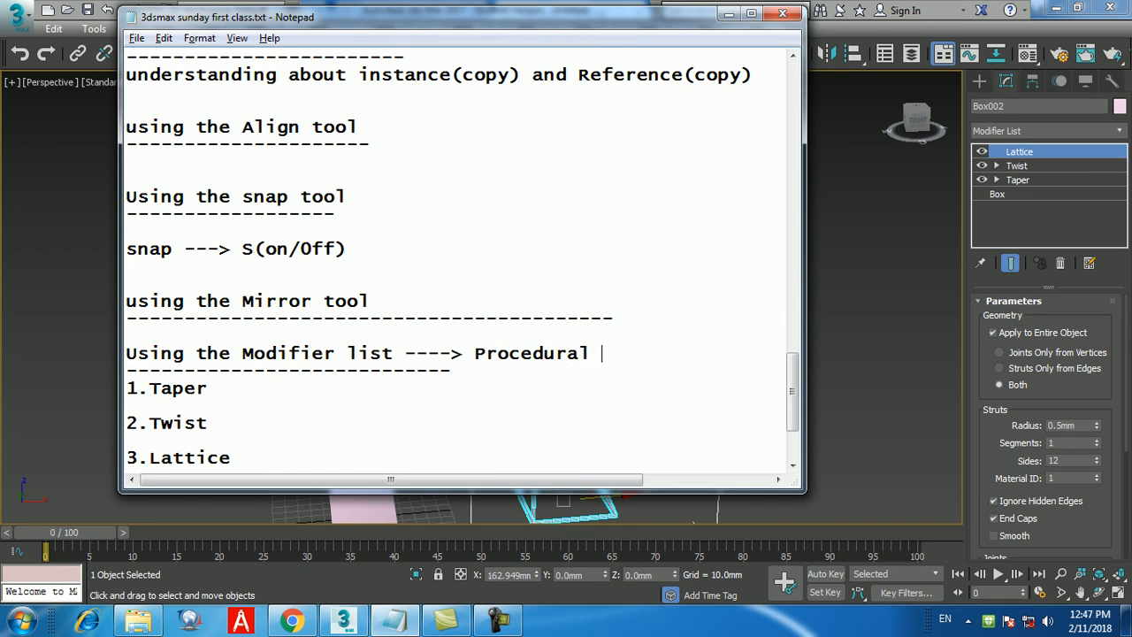
pyautogui.write('Modeling')
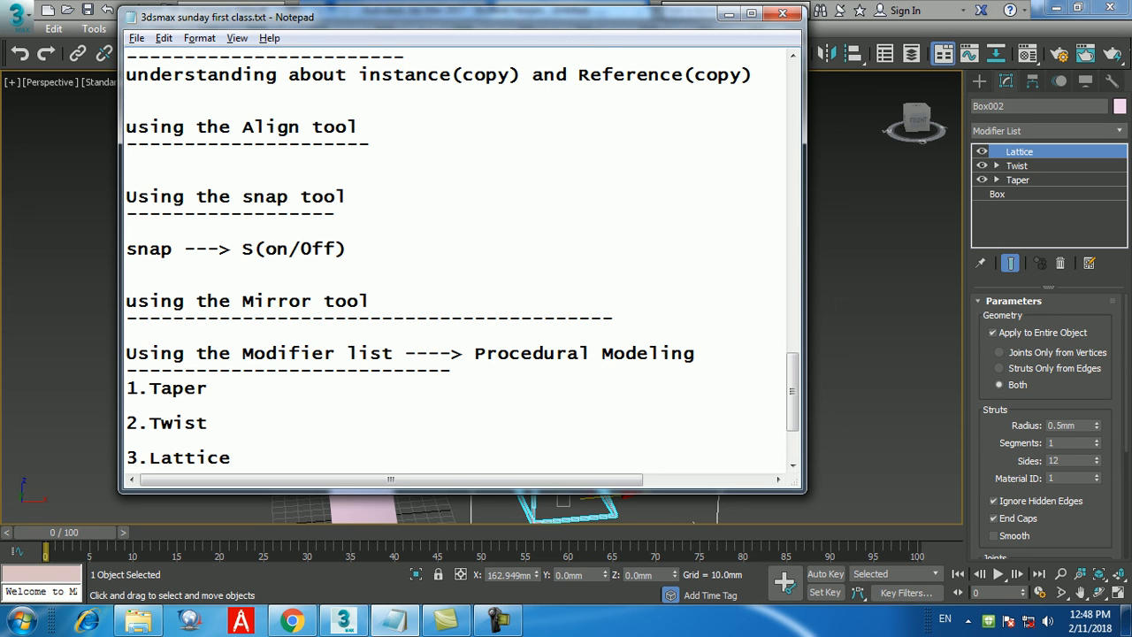
pyautogui.click(729, 14)
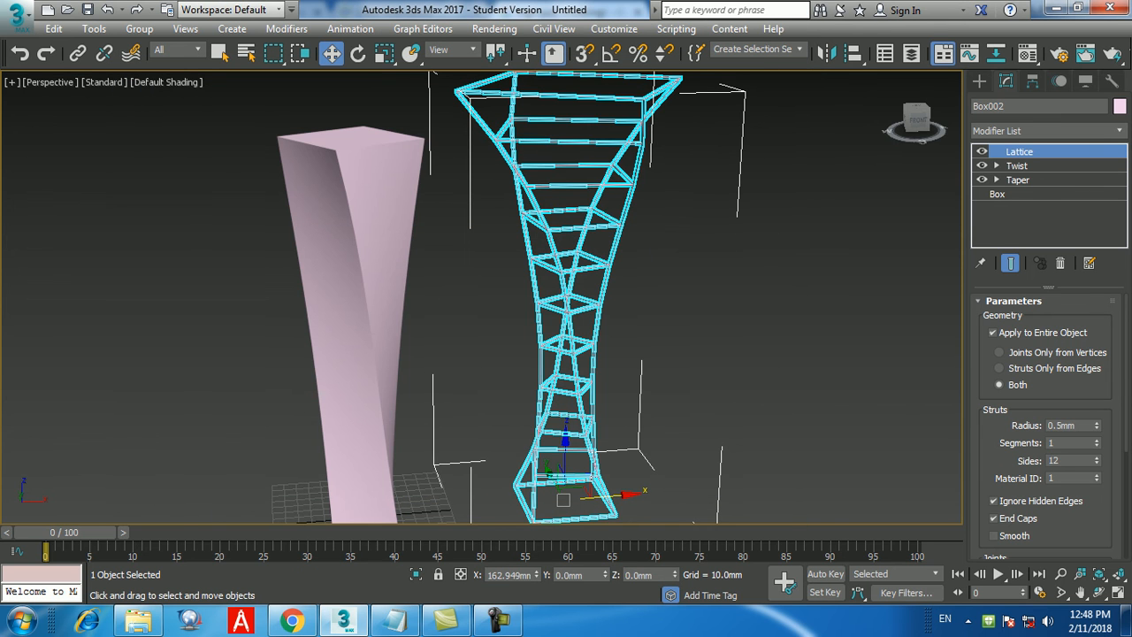
# Try to delete the Twist modifier from the lattice box, and undo the resulting deletion of the object
pyautogui.click(1017, 166)
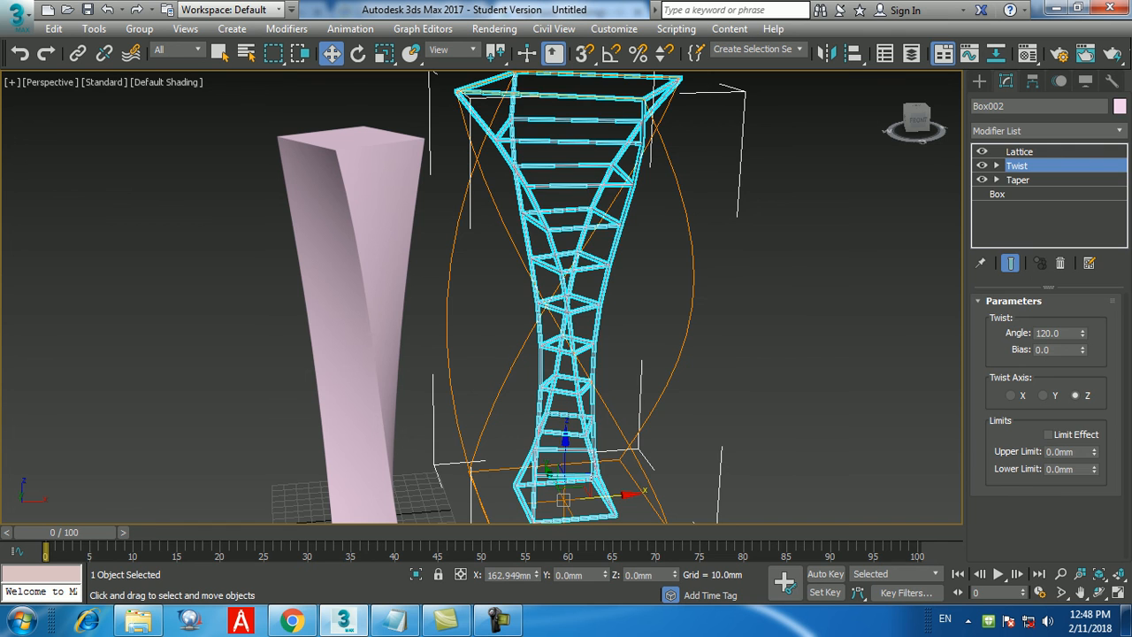
pyautogui.press('Delete')
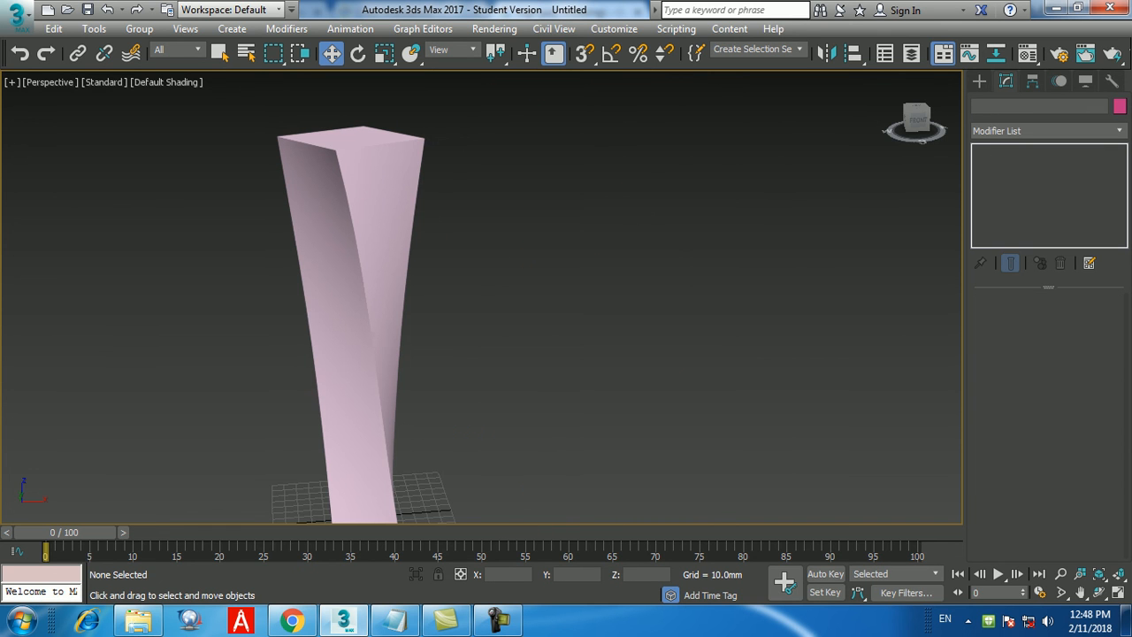
pyautogui.hotkey('ctrl', 'z')
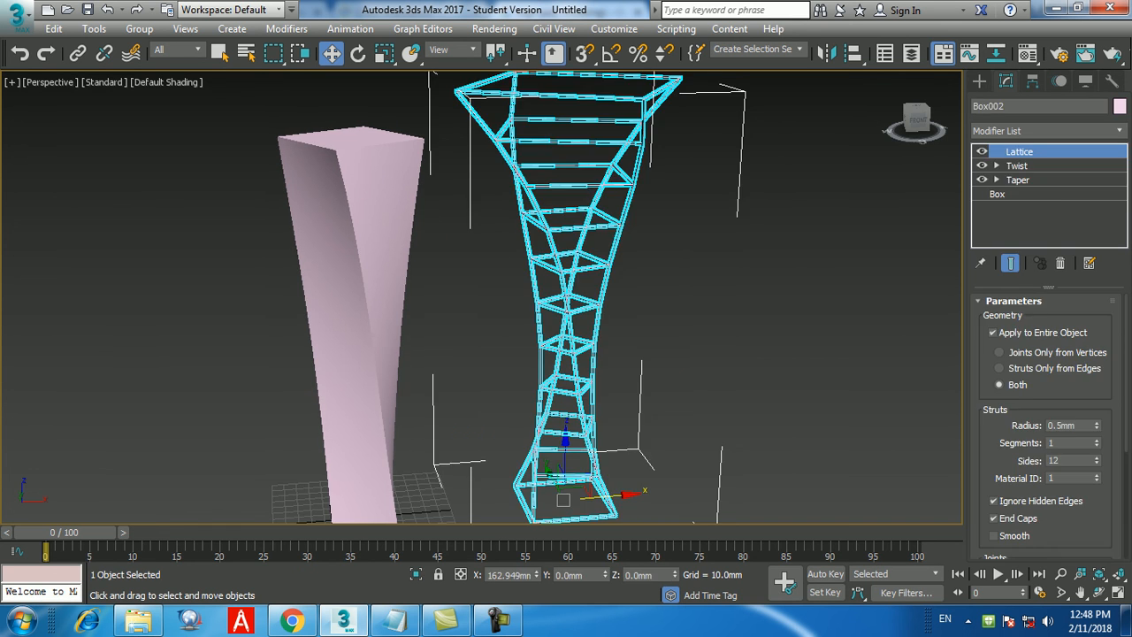
# Remove the Twist modifier from the lattice box's modifier stack, keeping the object and its other modifiers
pyautogui.click(1018, 166)
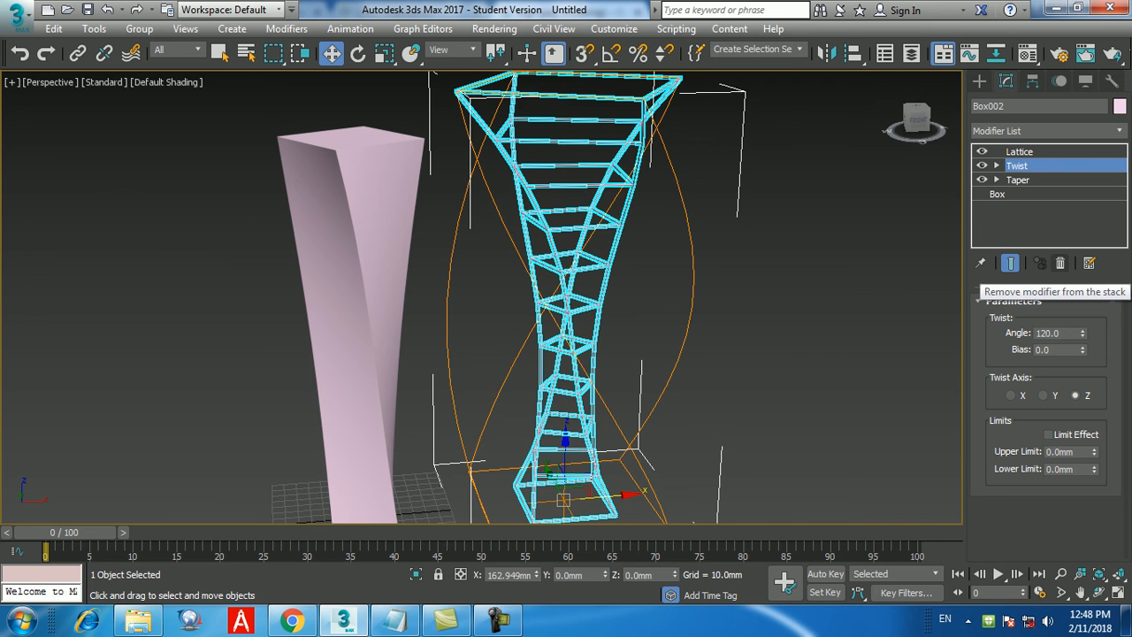
pyautogui.click(1061, 263)
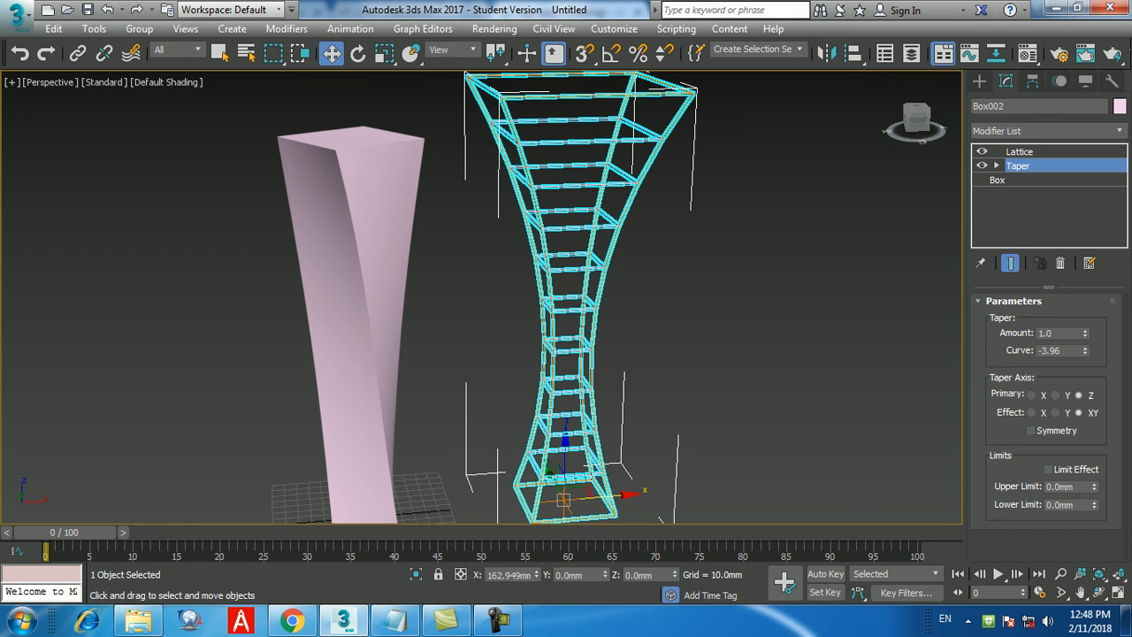
# Reset 3ds Max to an empty default scene and confirm the reset
pyautogui.click(18, 14)
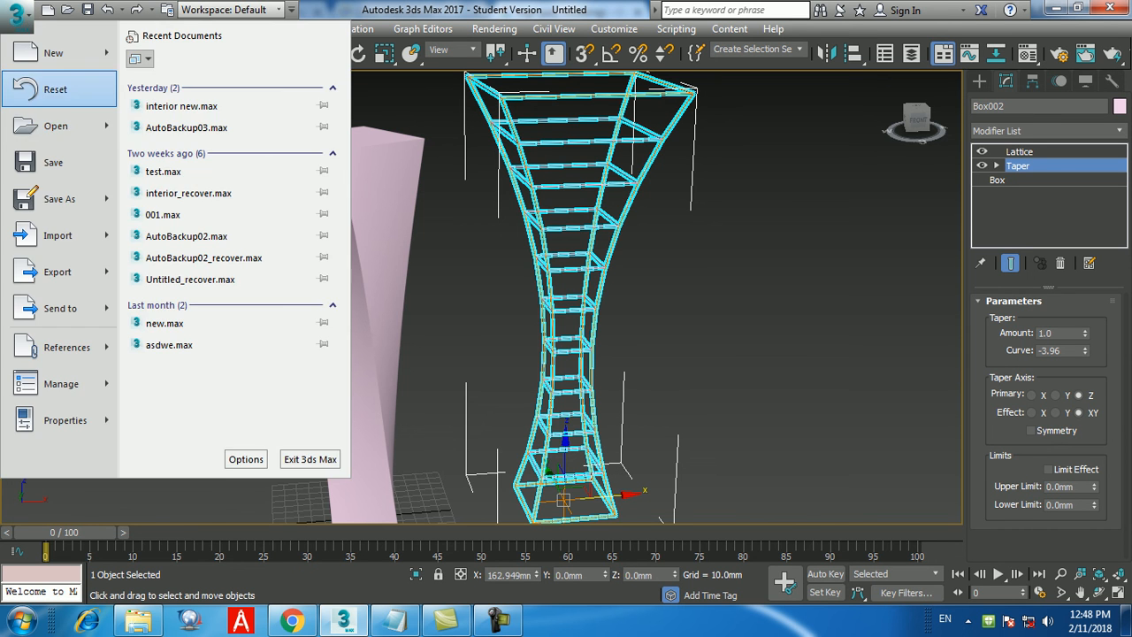
pyautogui.click(56, 92)
pyautogui.click(564, 335)
pyautogui.click(520, 336)
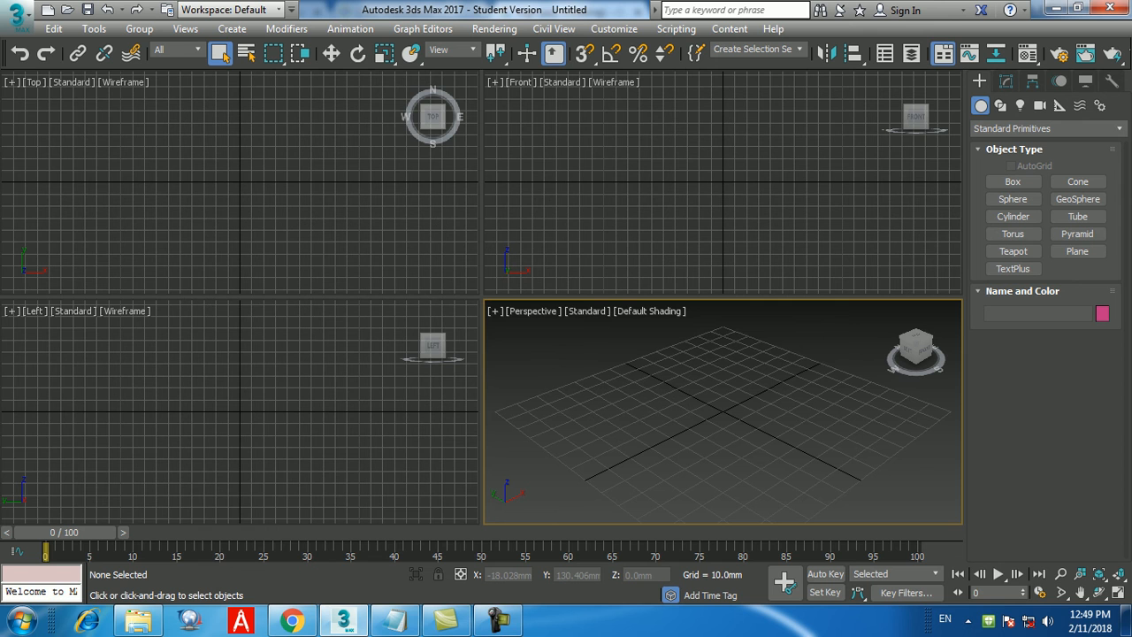
pyautogui.click(499, 621)
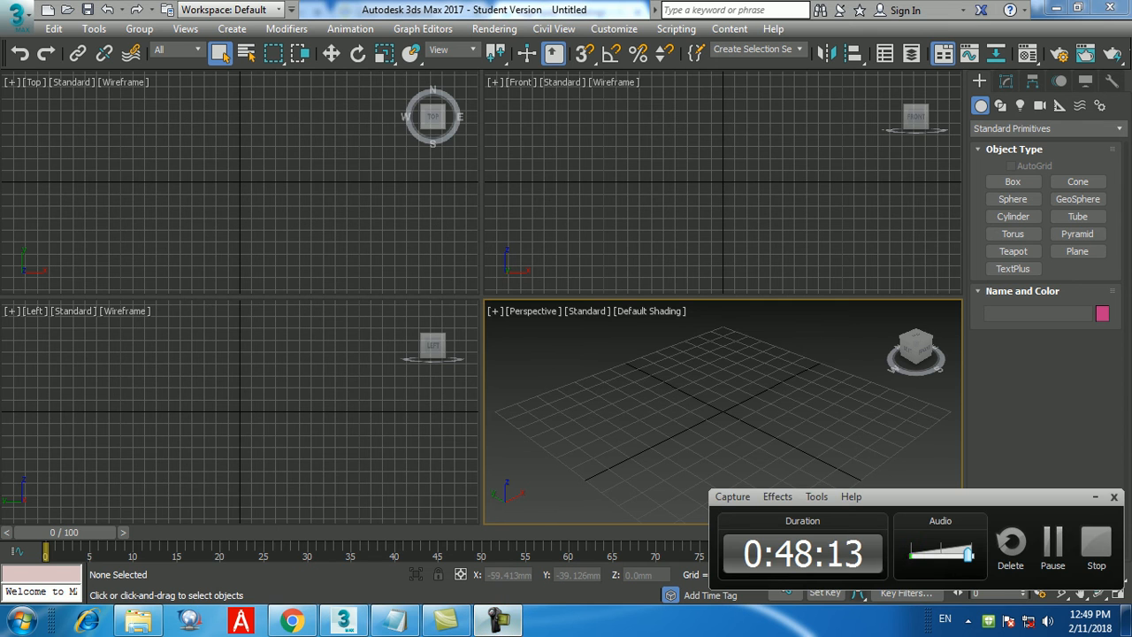